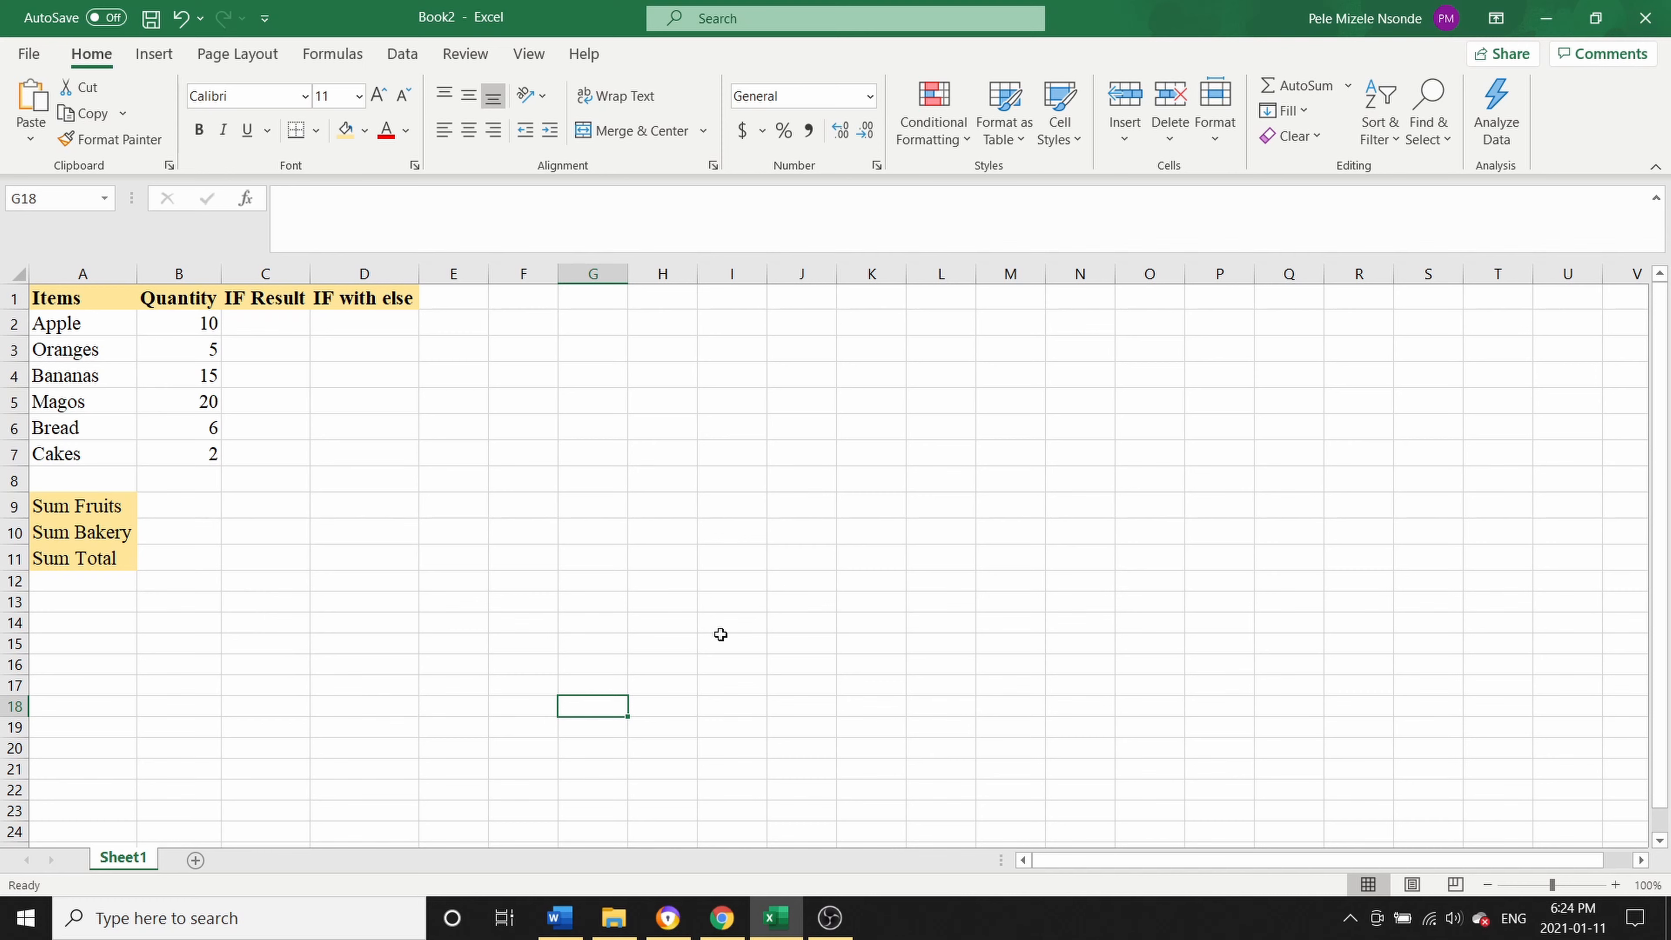
left_click(198, 507)
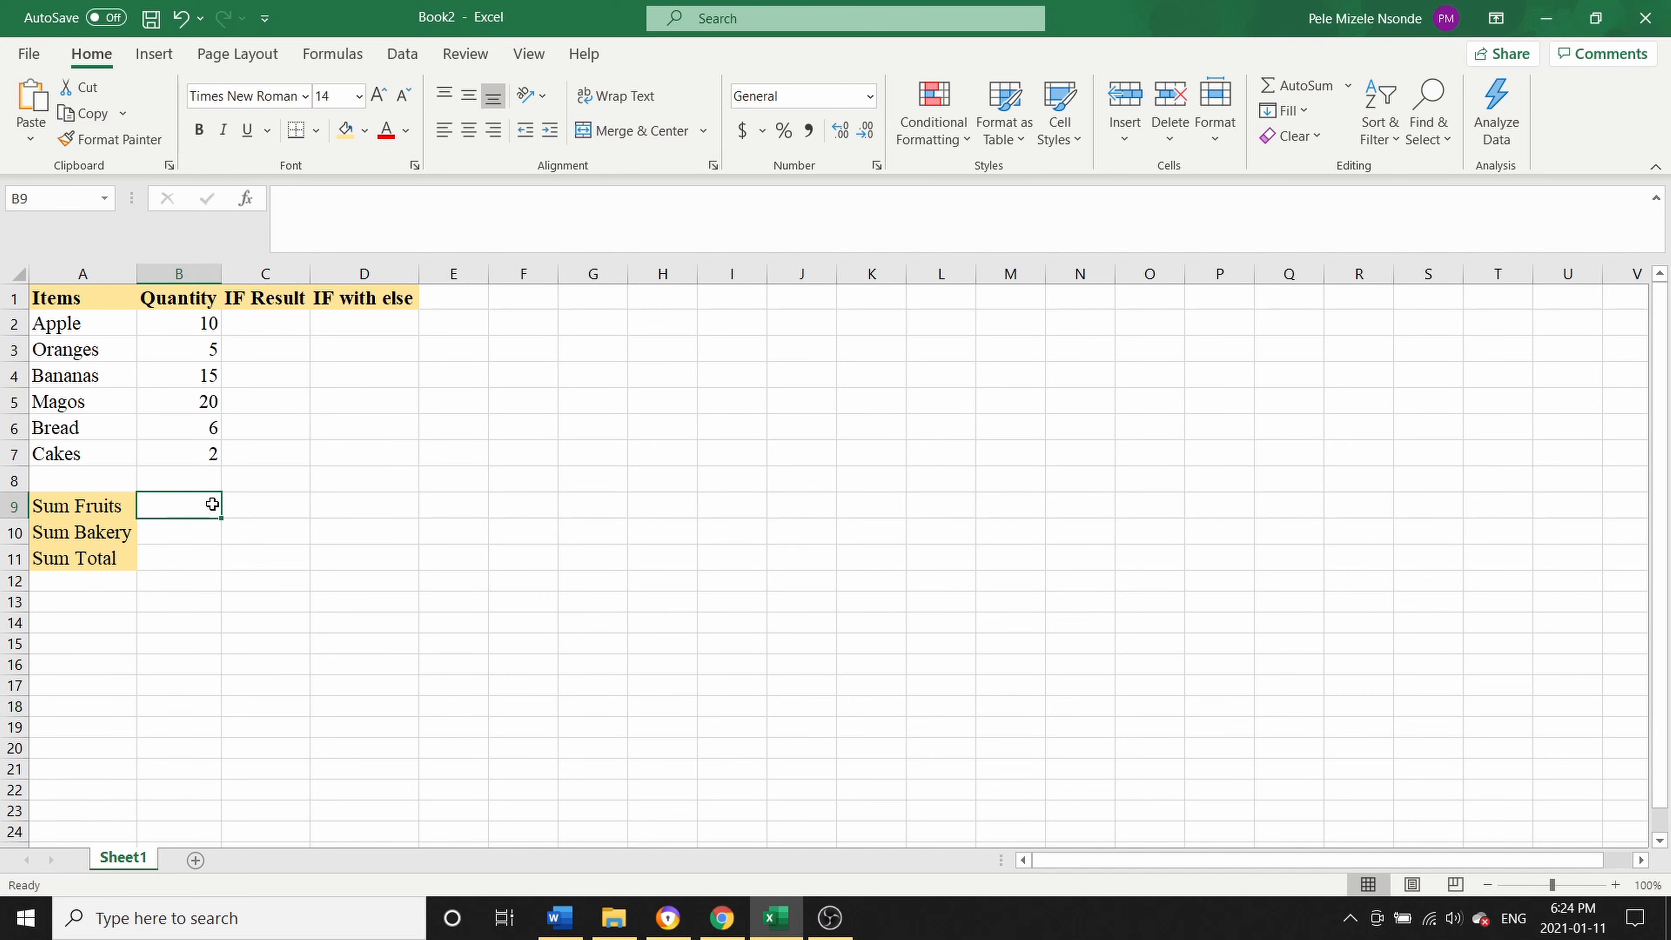
left_click_drag(176, 509, 174, 558)
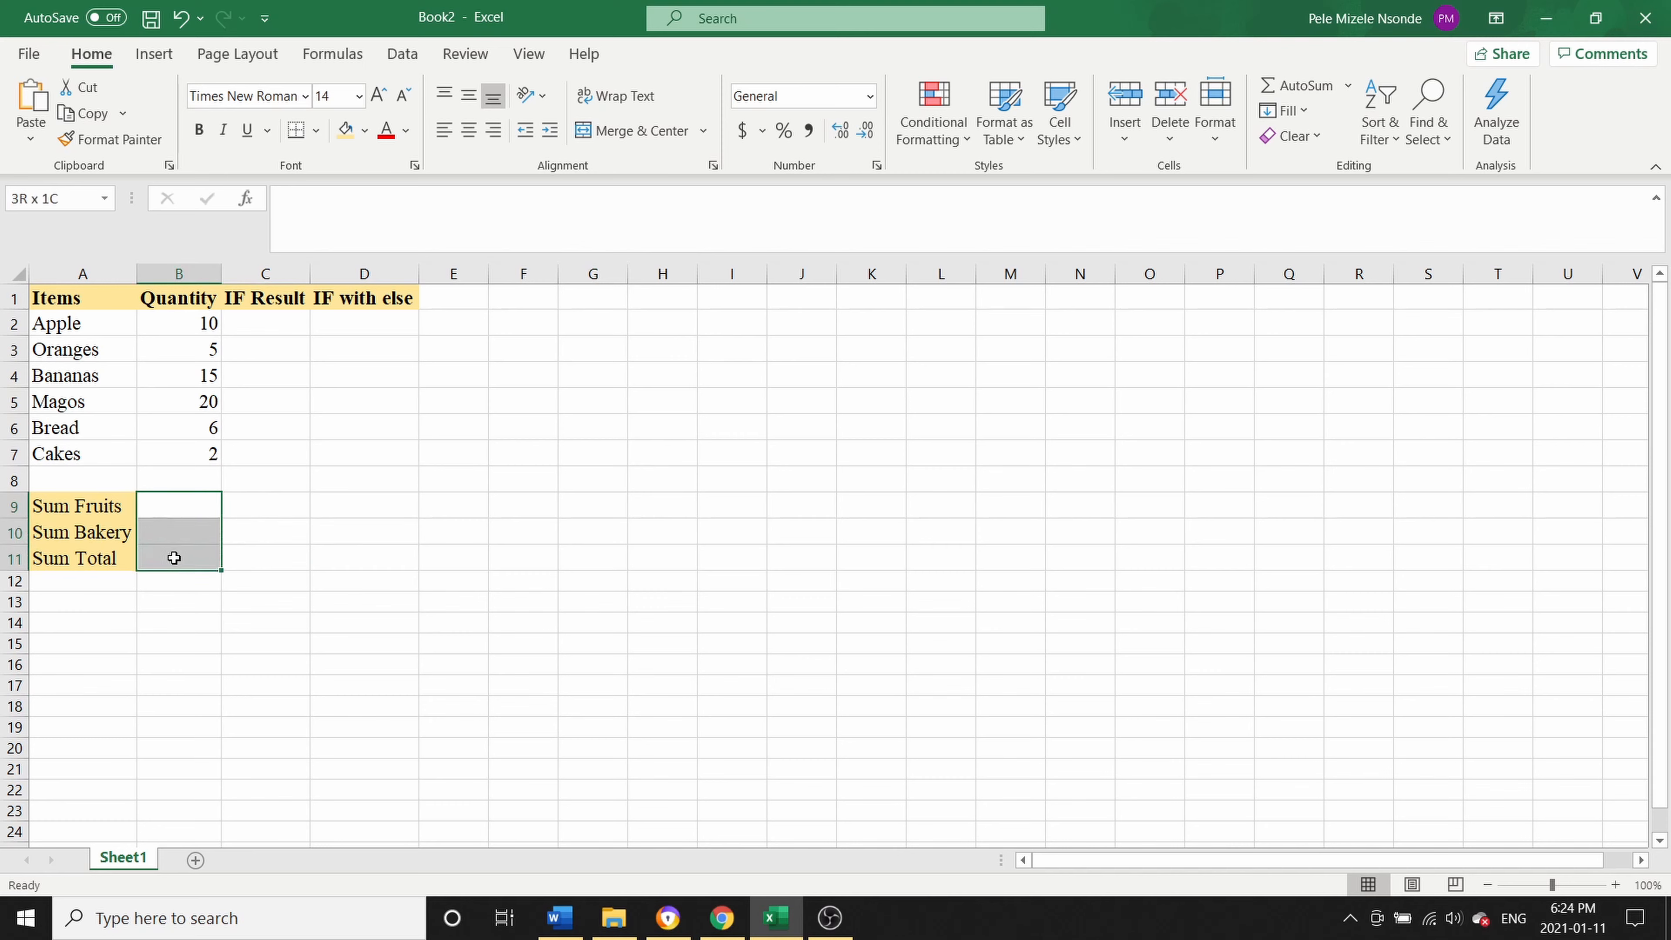
left_click(206, 612)
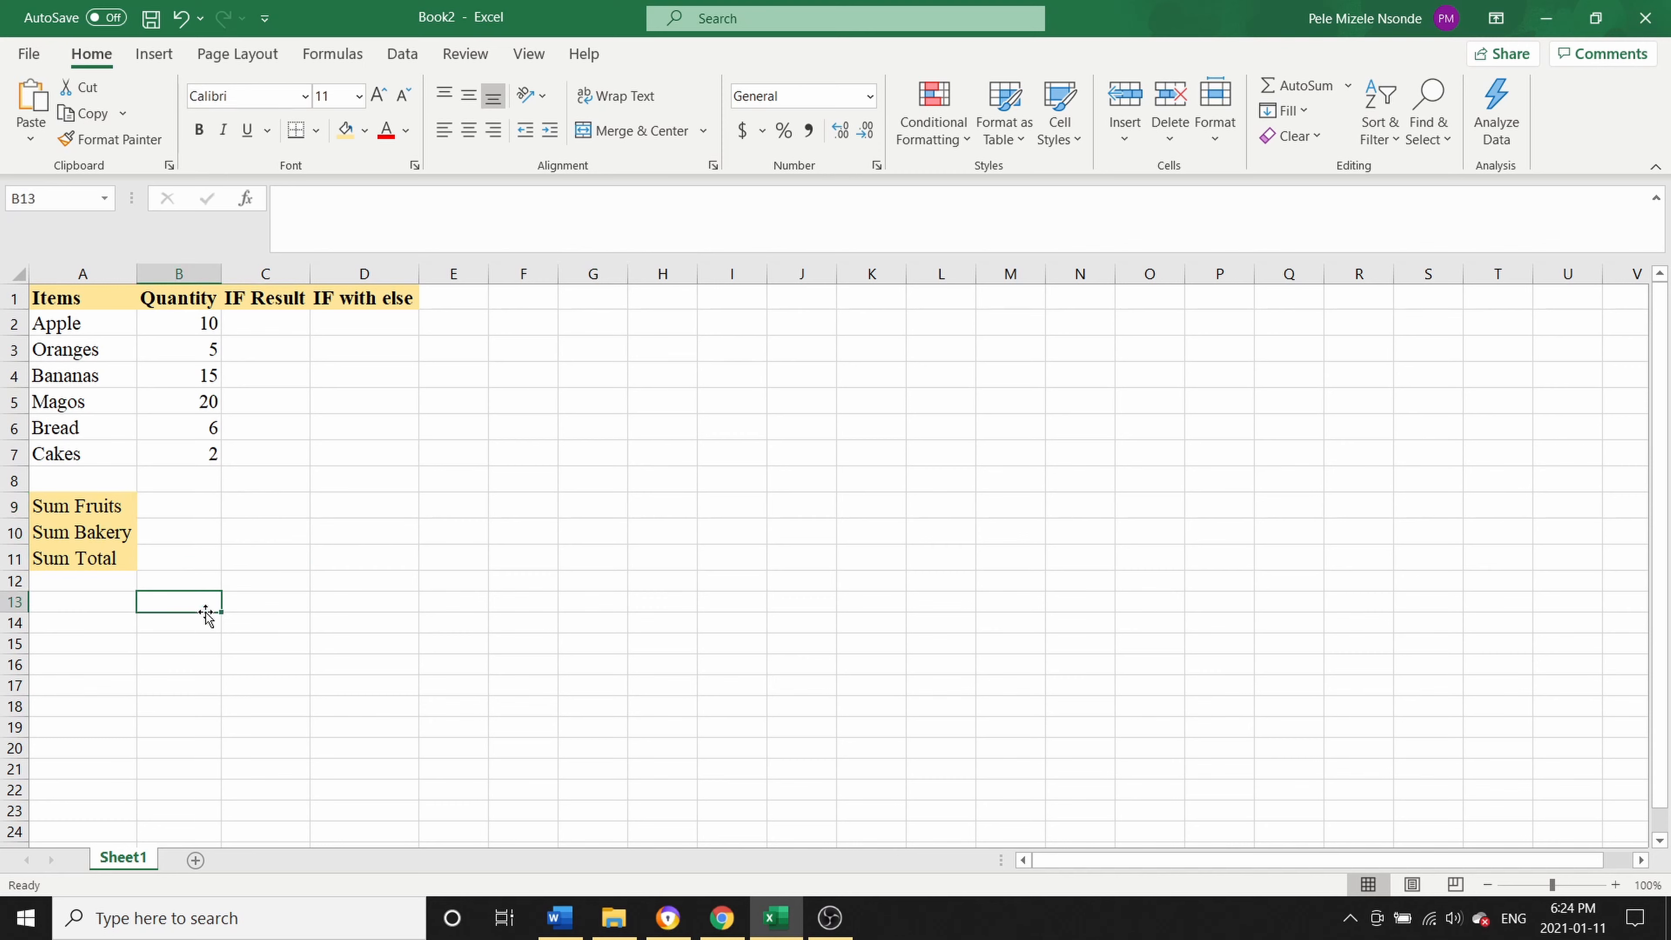
left_click(159, 509)
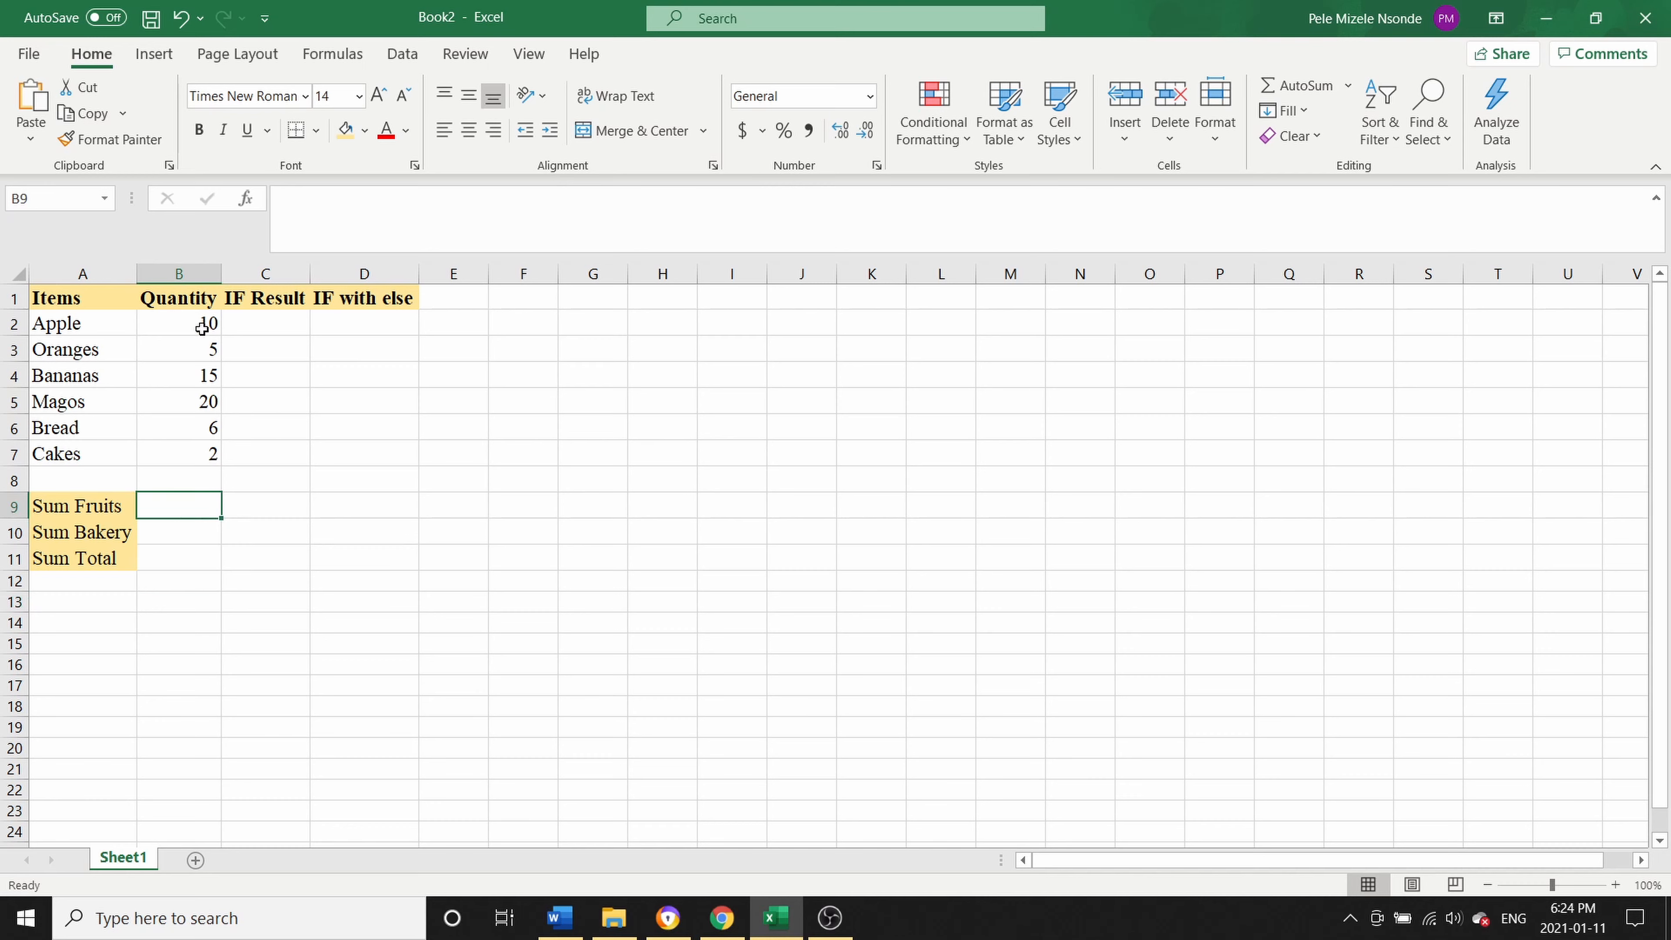
left_click_drag(201, 327, 201, 454)
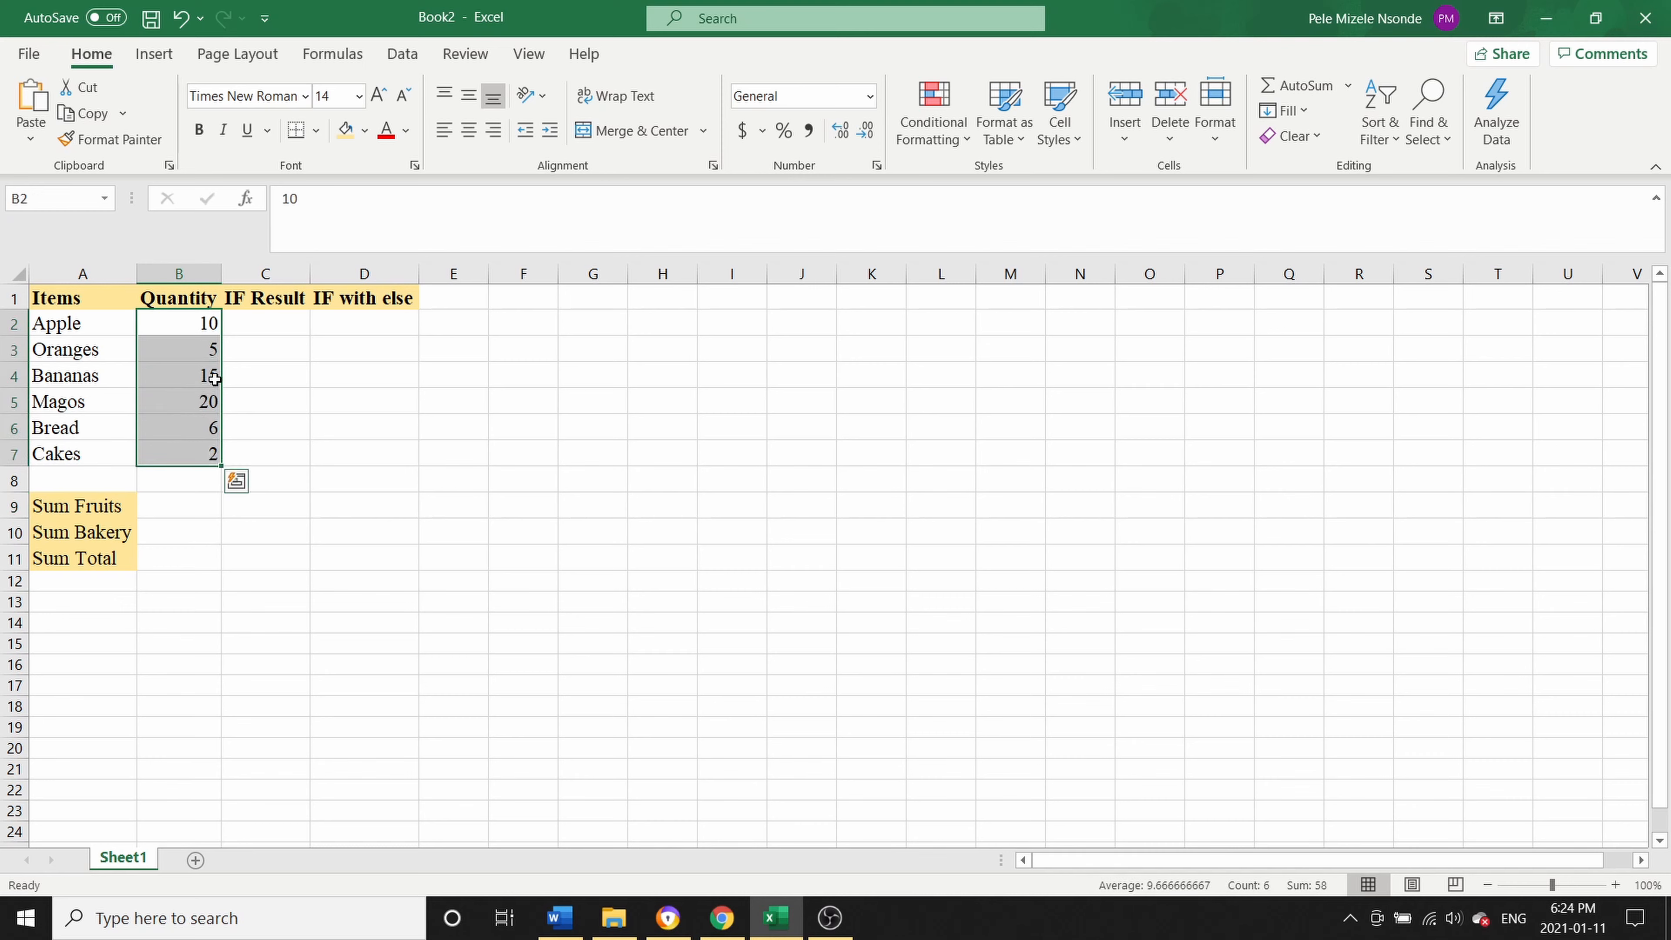
left_click_drag(198, 323, 199, 460)
left_click(175, 556)
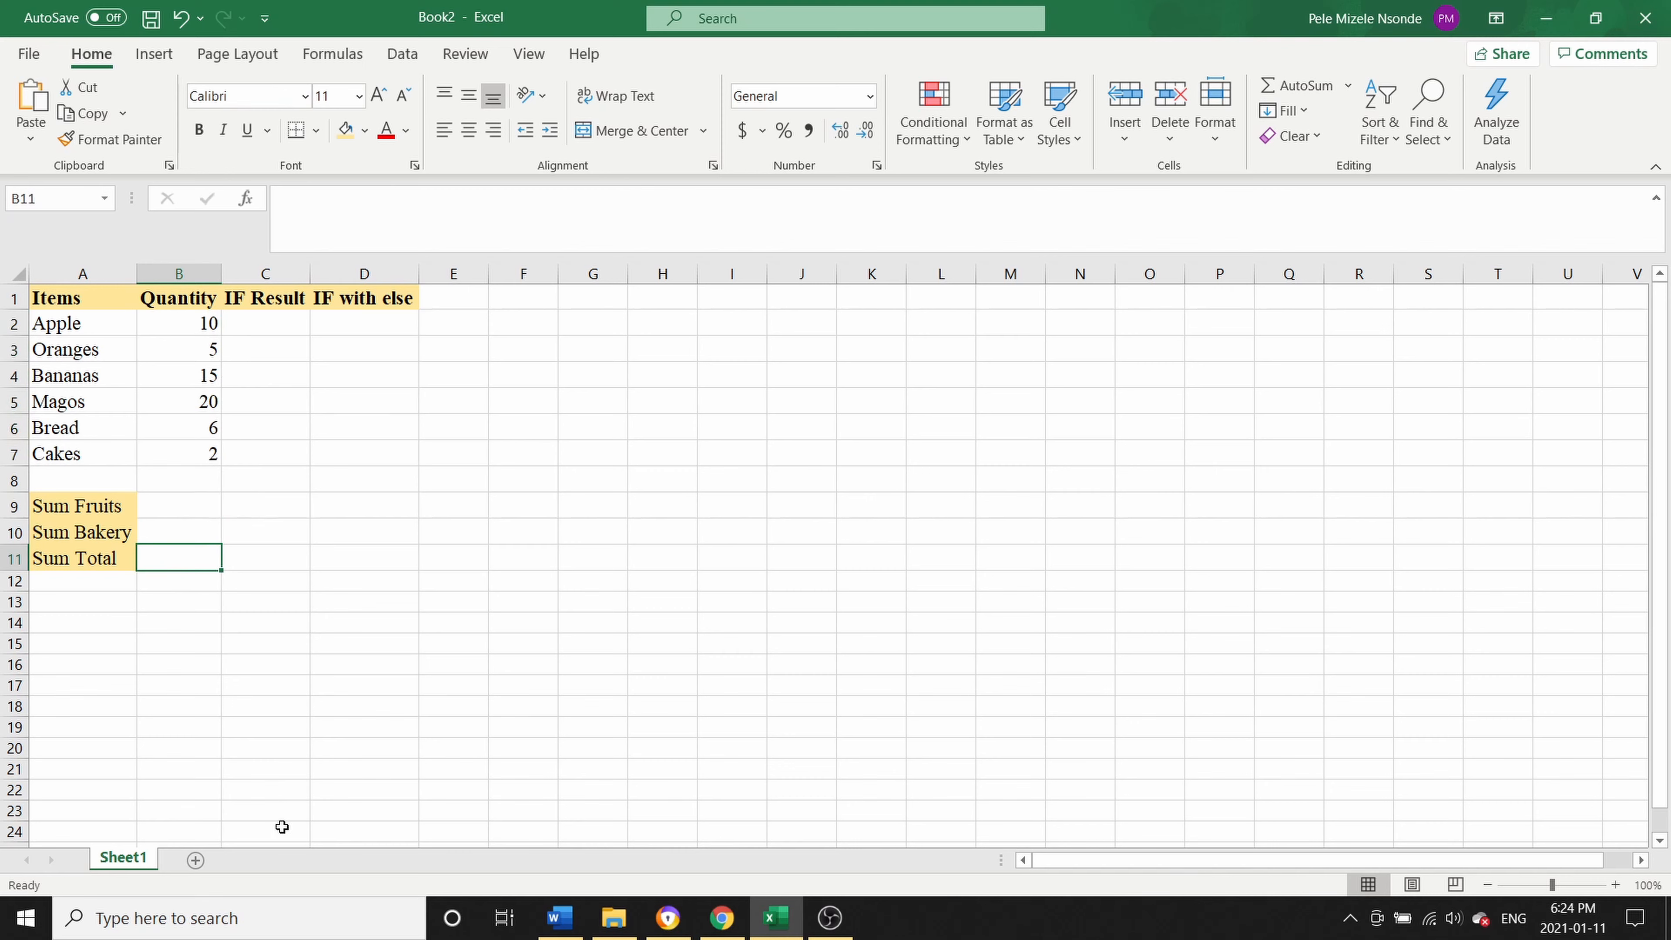
type("=")
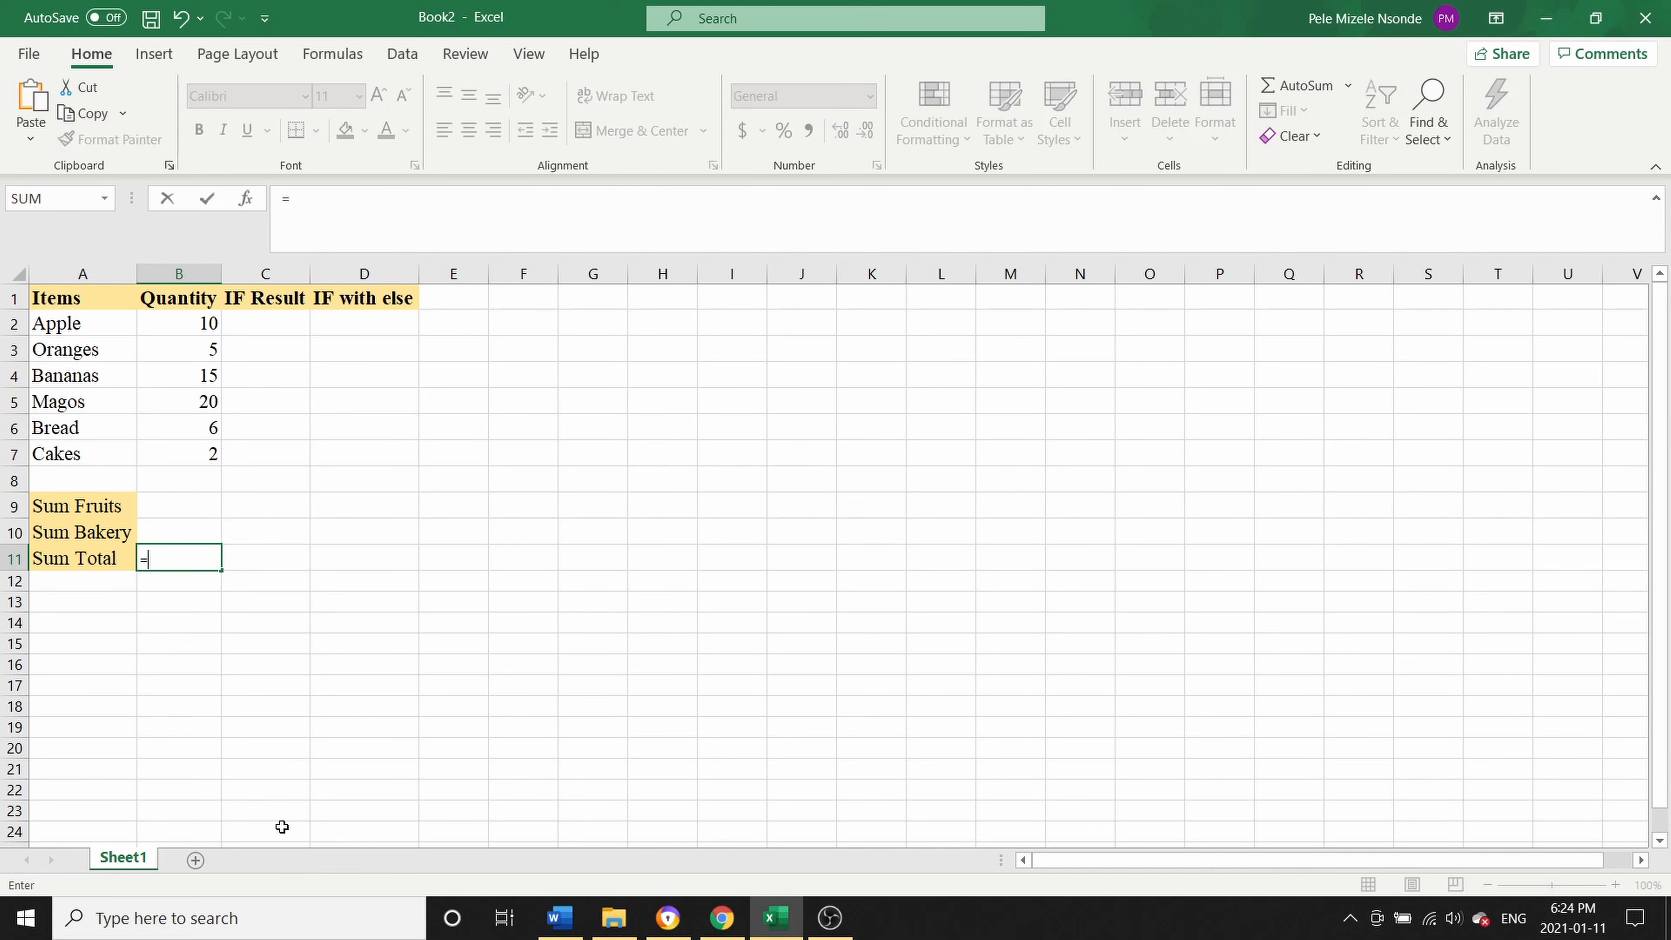
type("sum(")
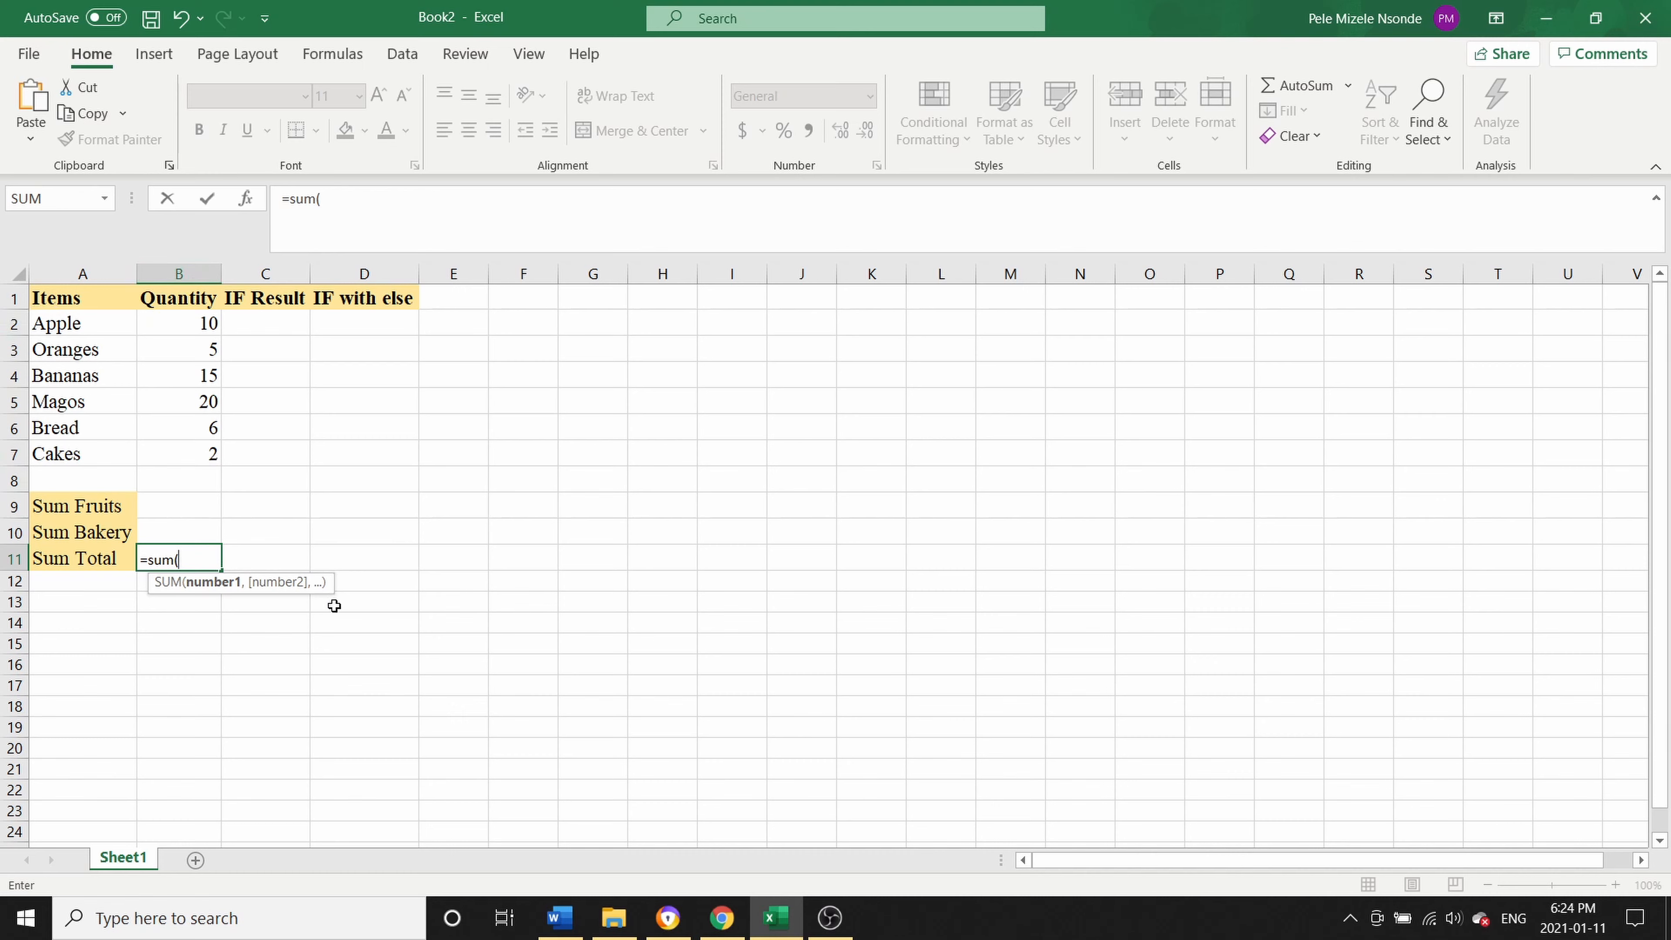
type("B2")
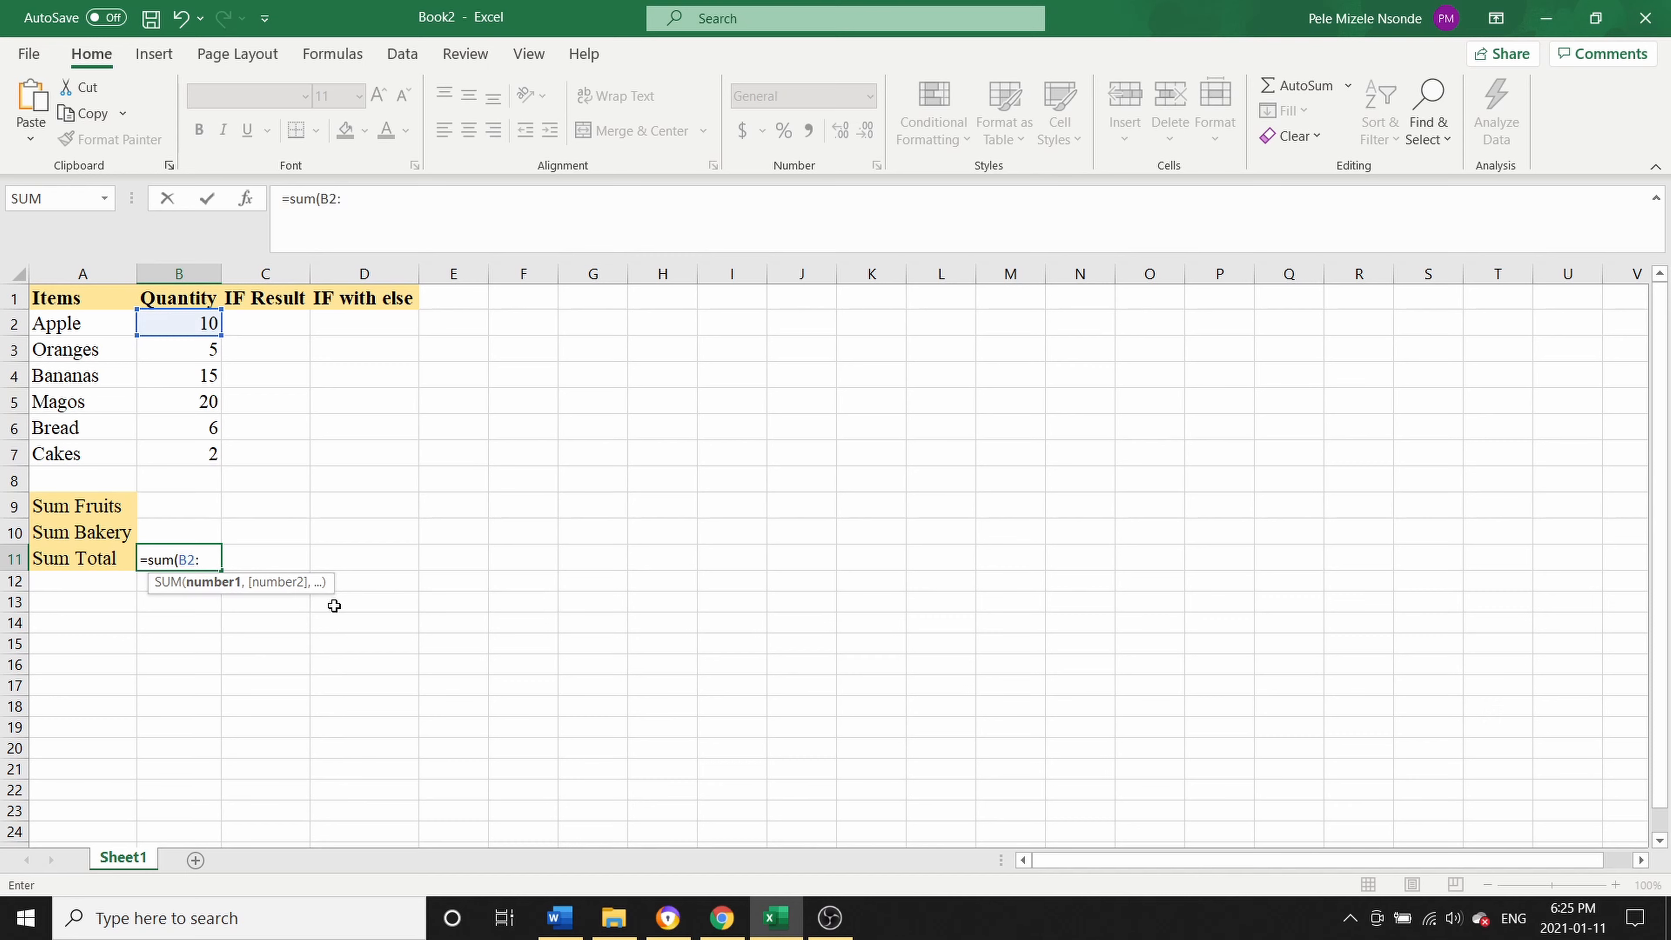
type(":B")
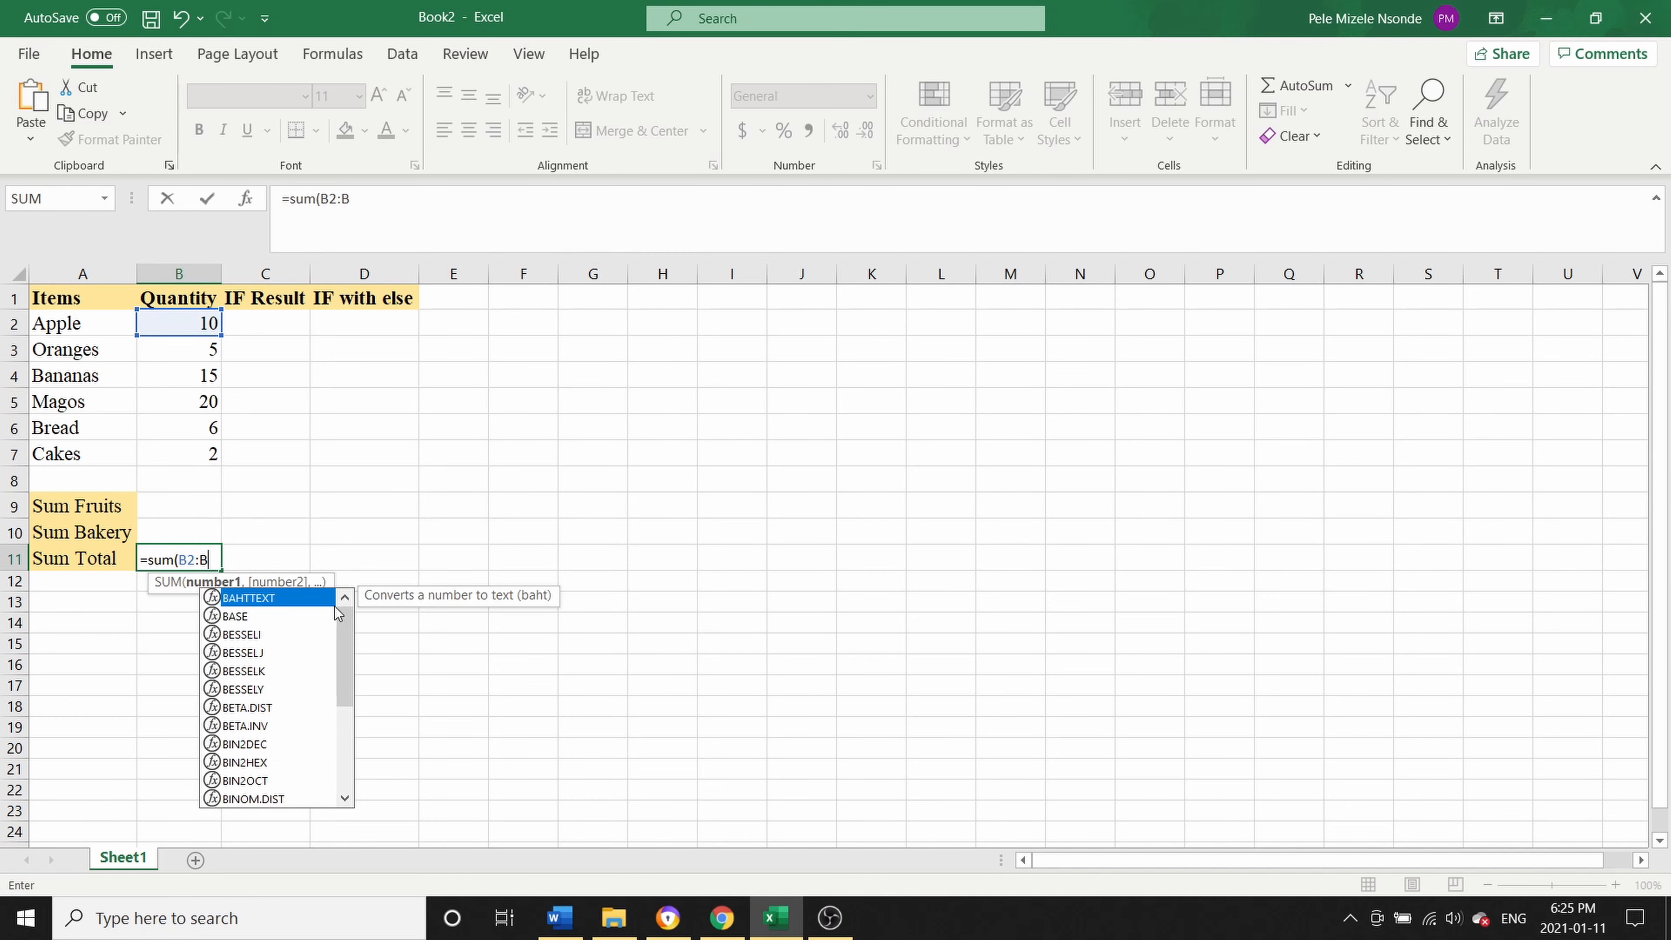
type("7")
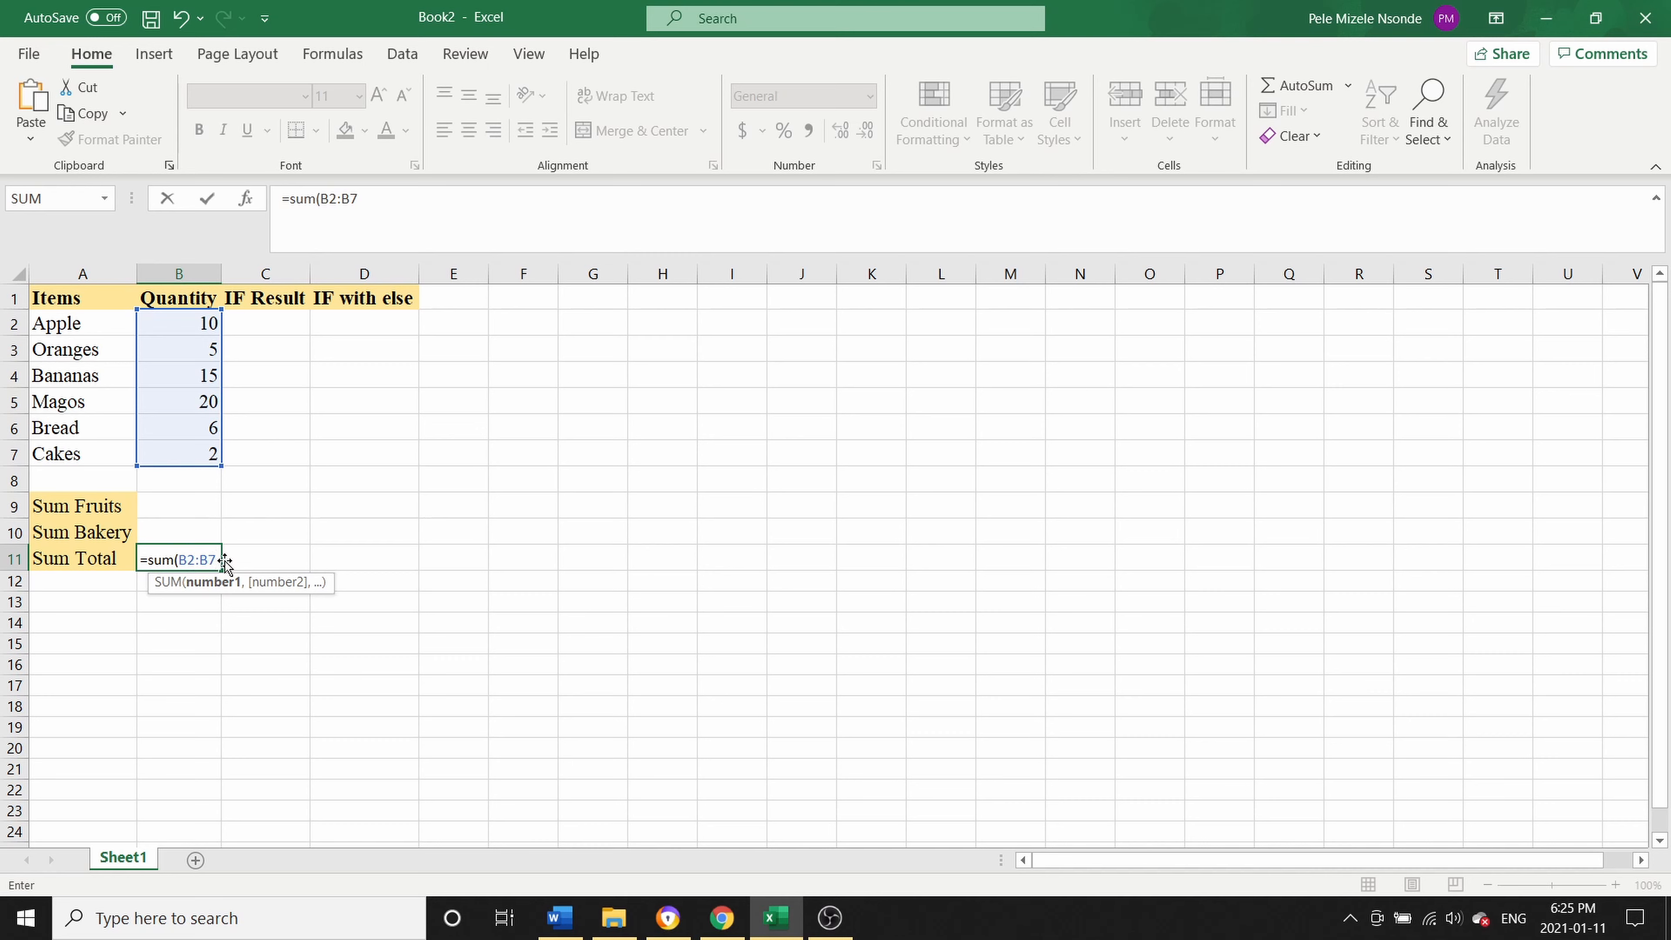
key("BackSpace")
key("BackSpace")
key("BackSpace")
key("BackSpace")
key("BackSpace")
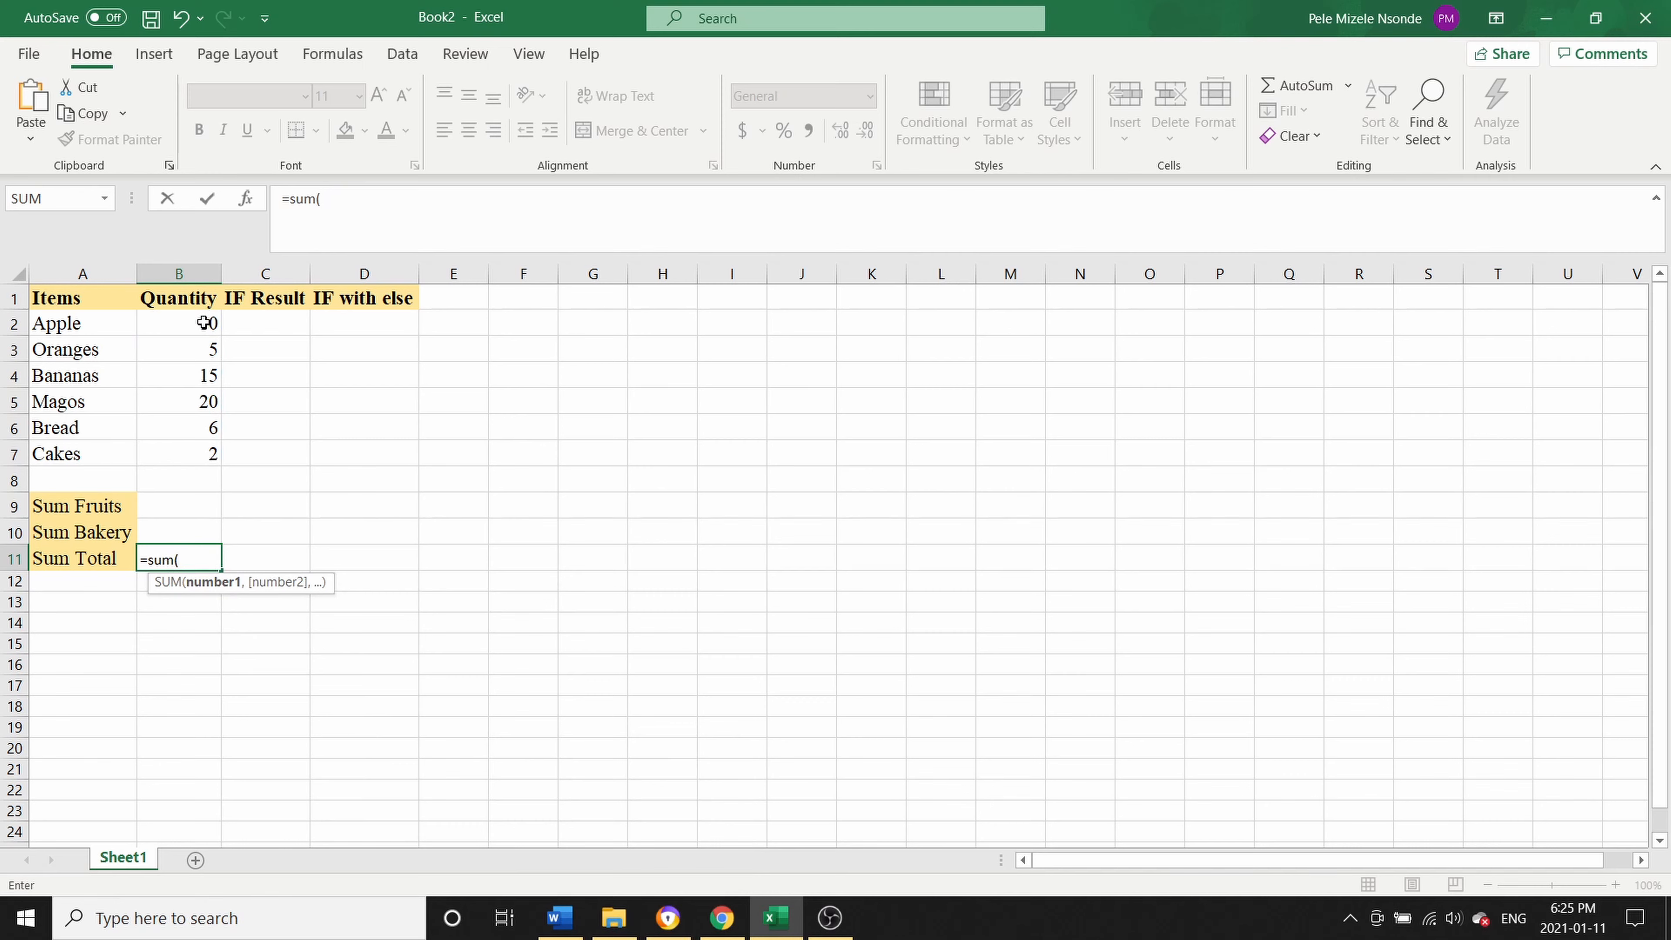
left_click_drag(202, 323, 200, 442)
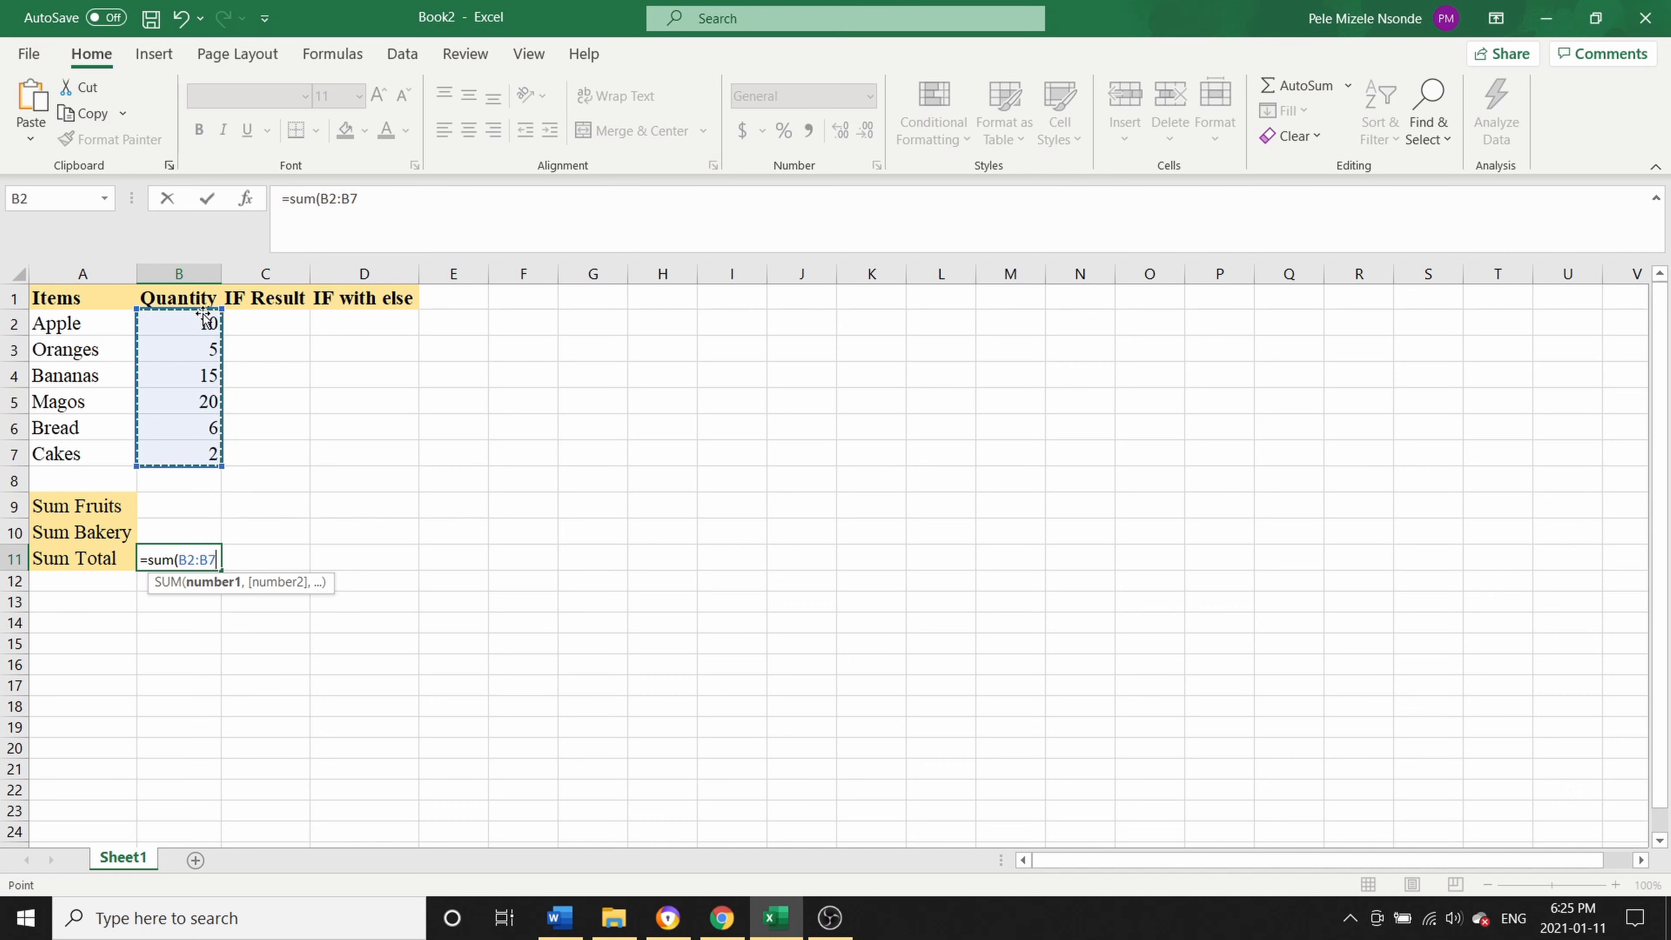
left_click_drag(196, 322, 203, 422)
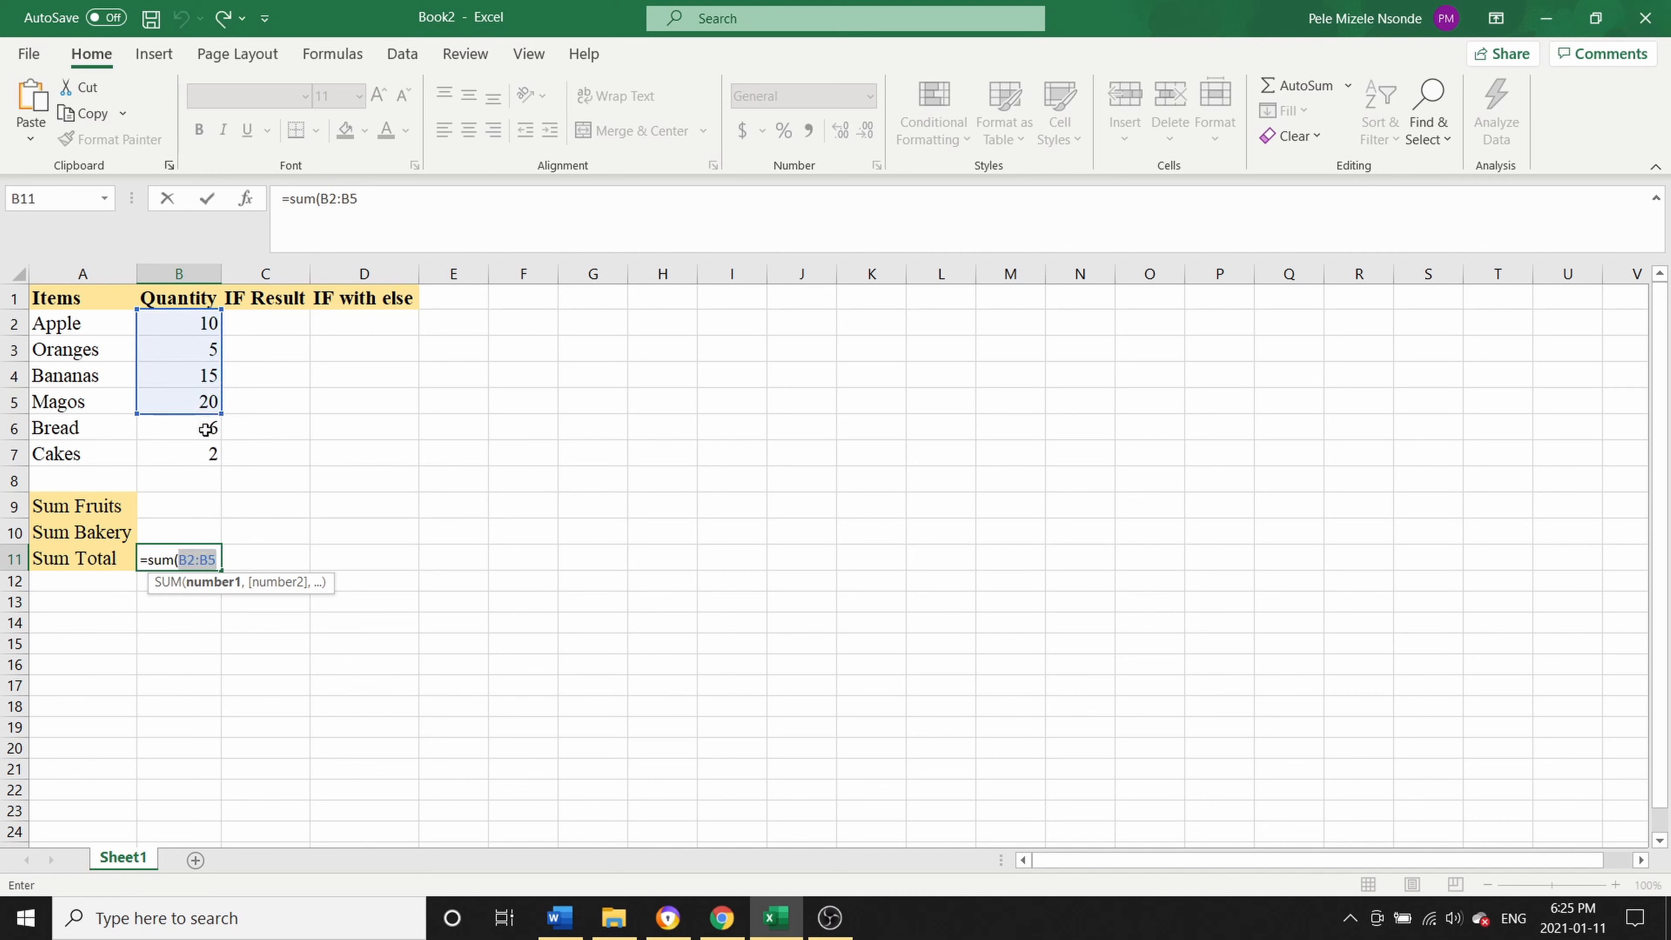
key("ctrl+z")
key("ctrl+z")
key("ctrl+z")
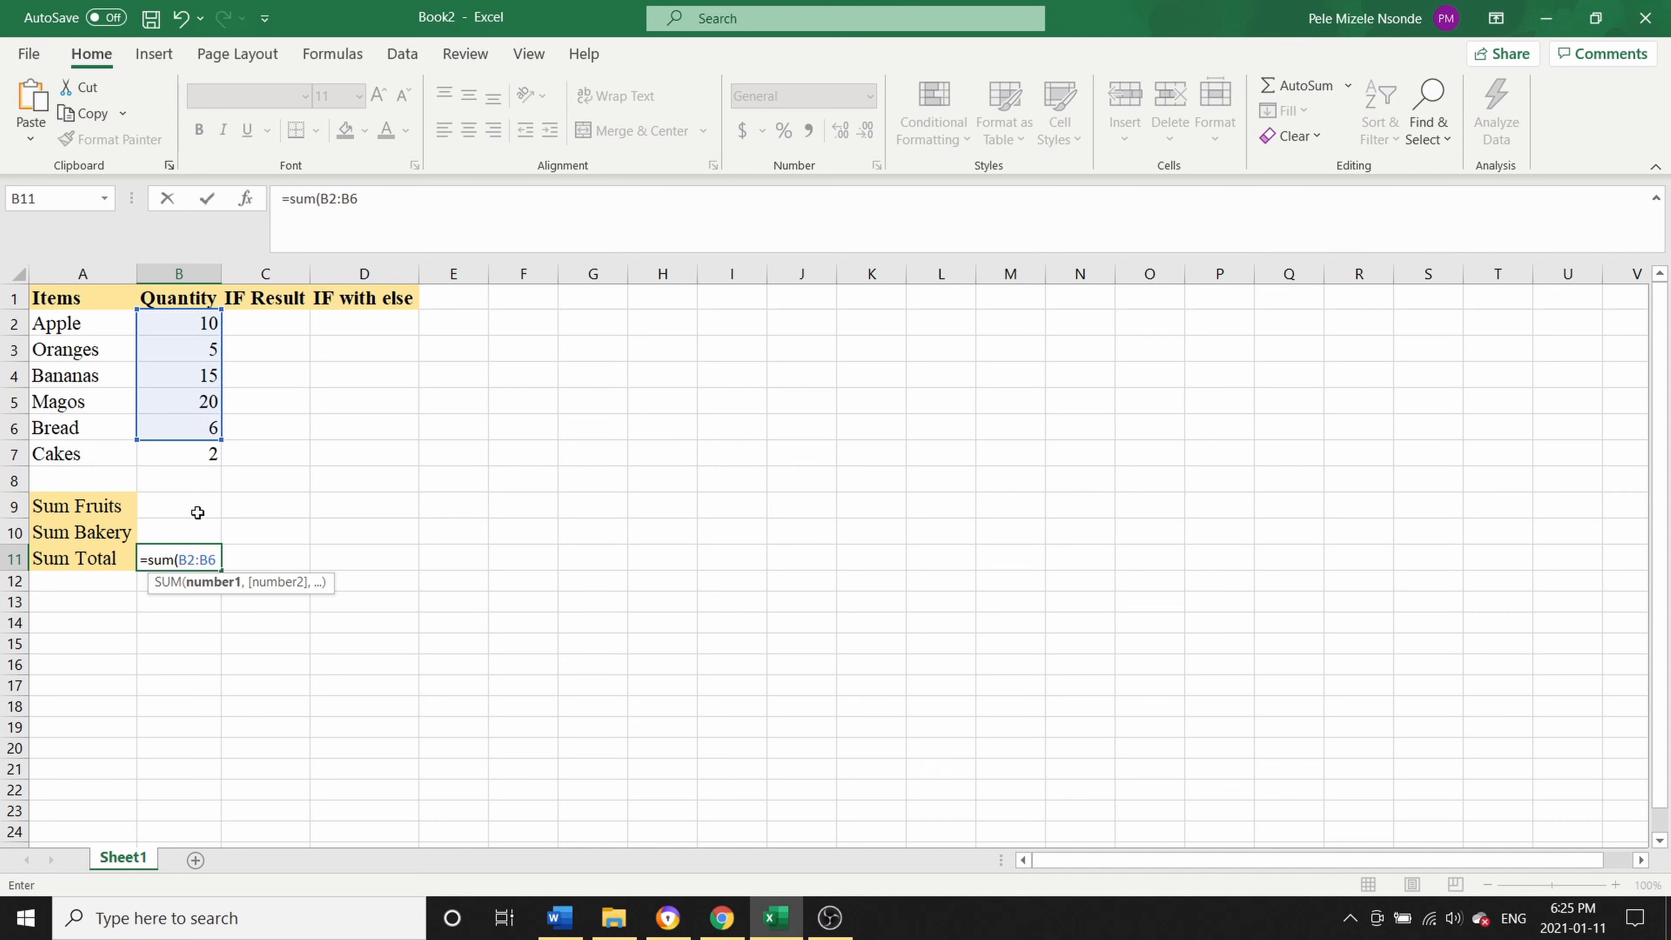
key("BackSpace")
key("BackSpace")
key("BackSpace")
key("BackSpace")
key("BackSpace")
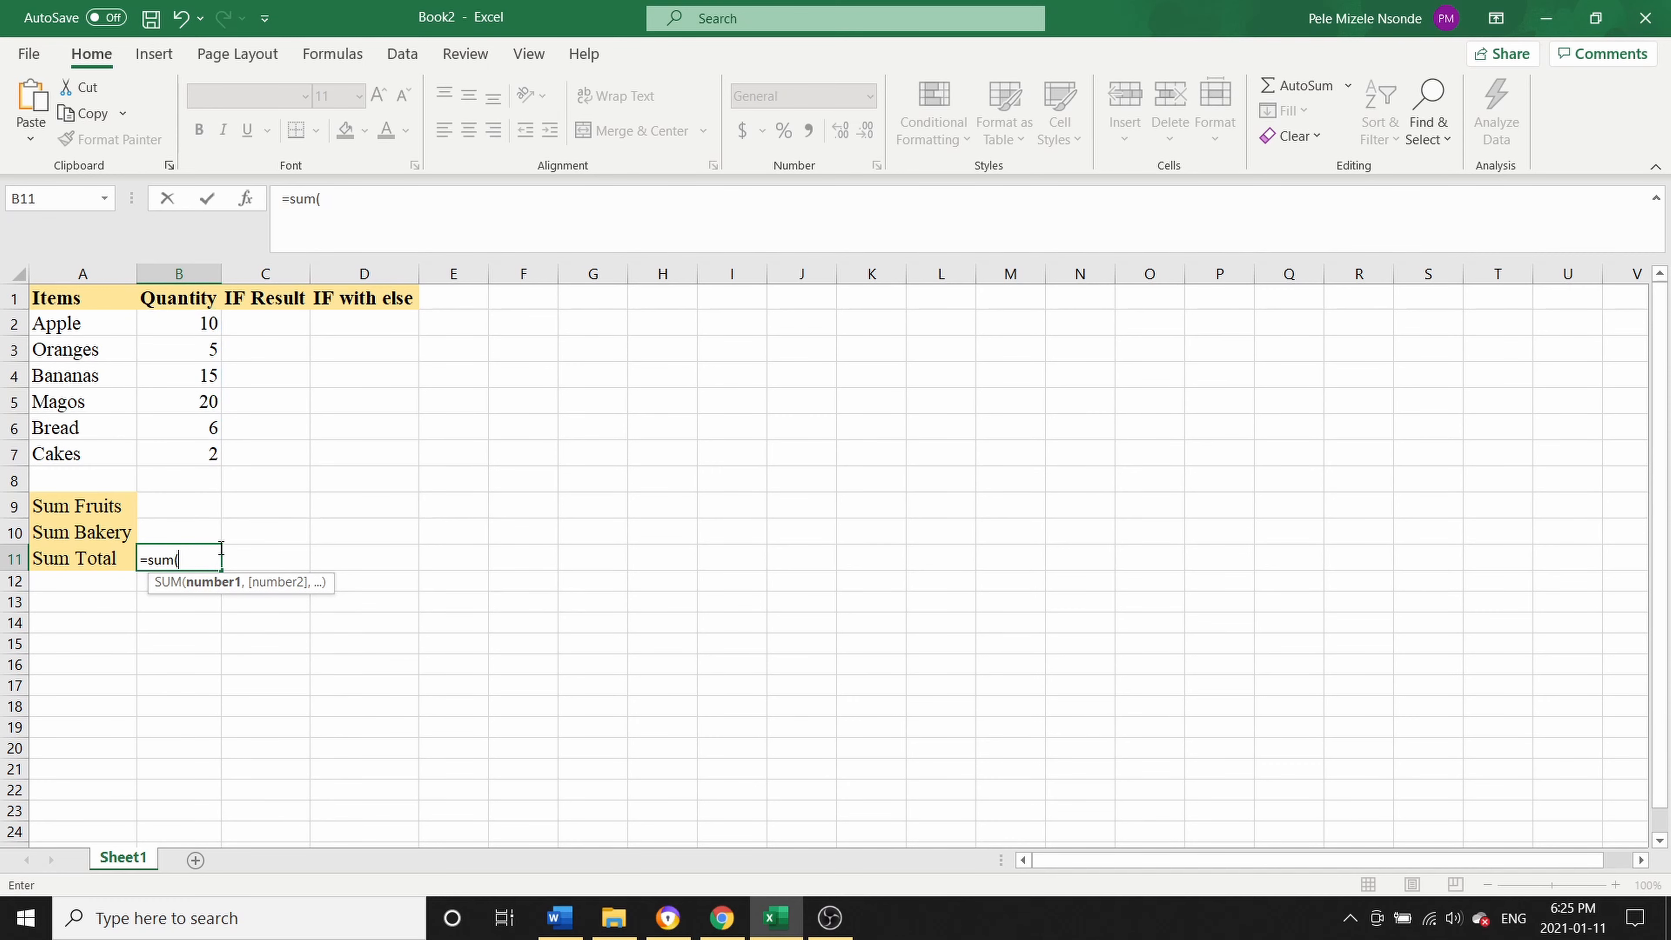
left_click(14, 559)
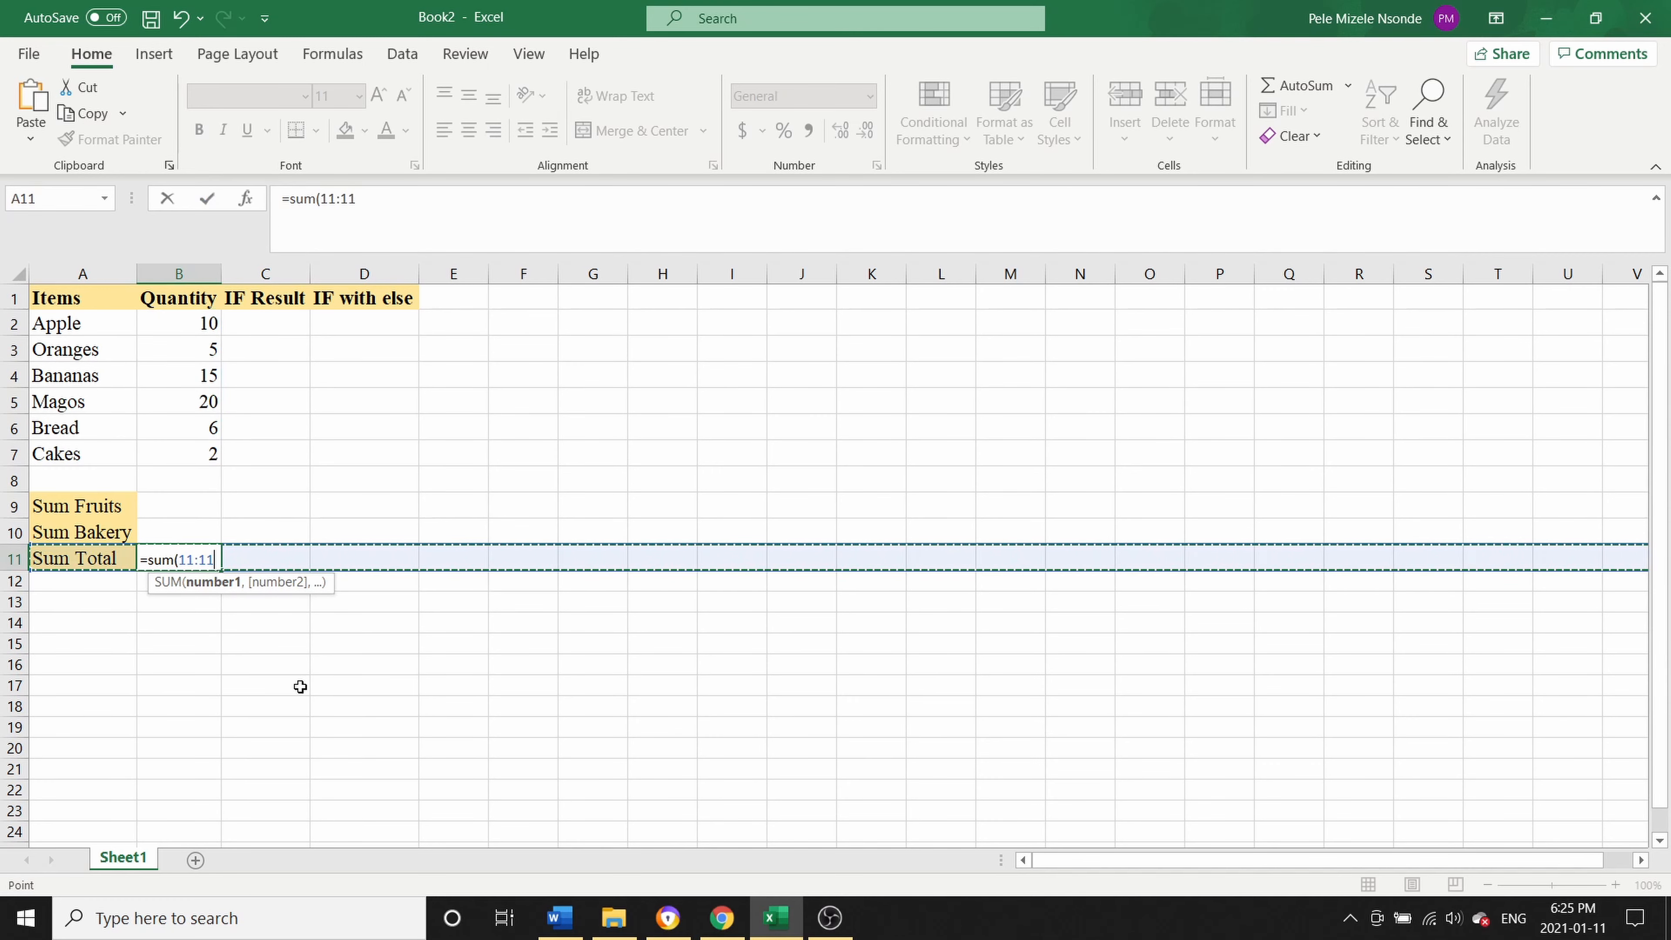
key("Escape")
left_click(243, 626)
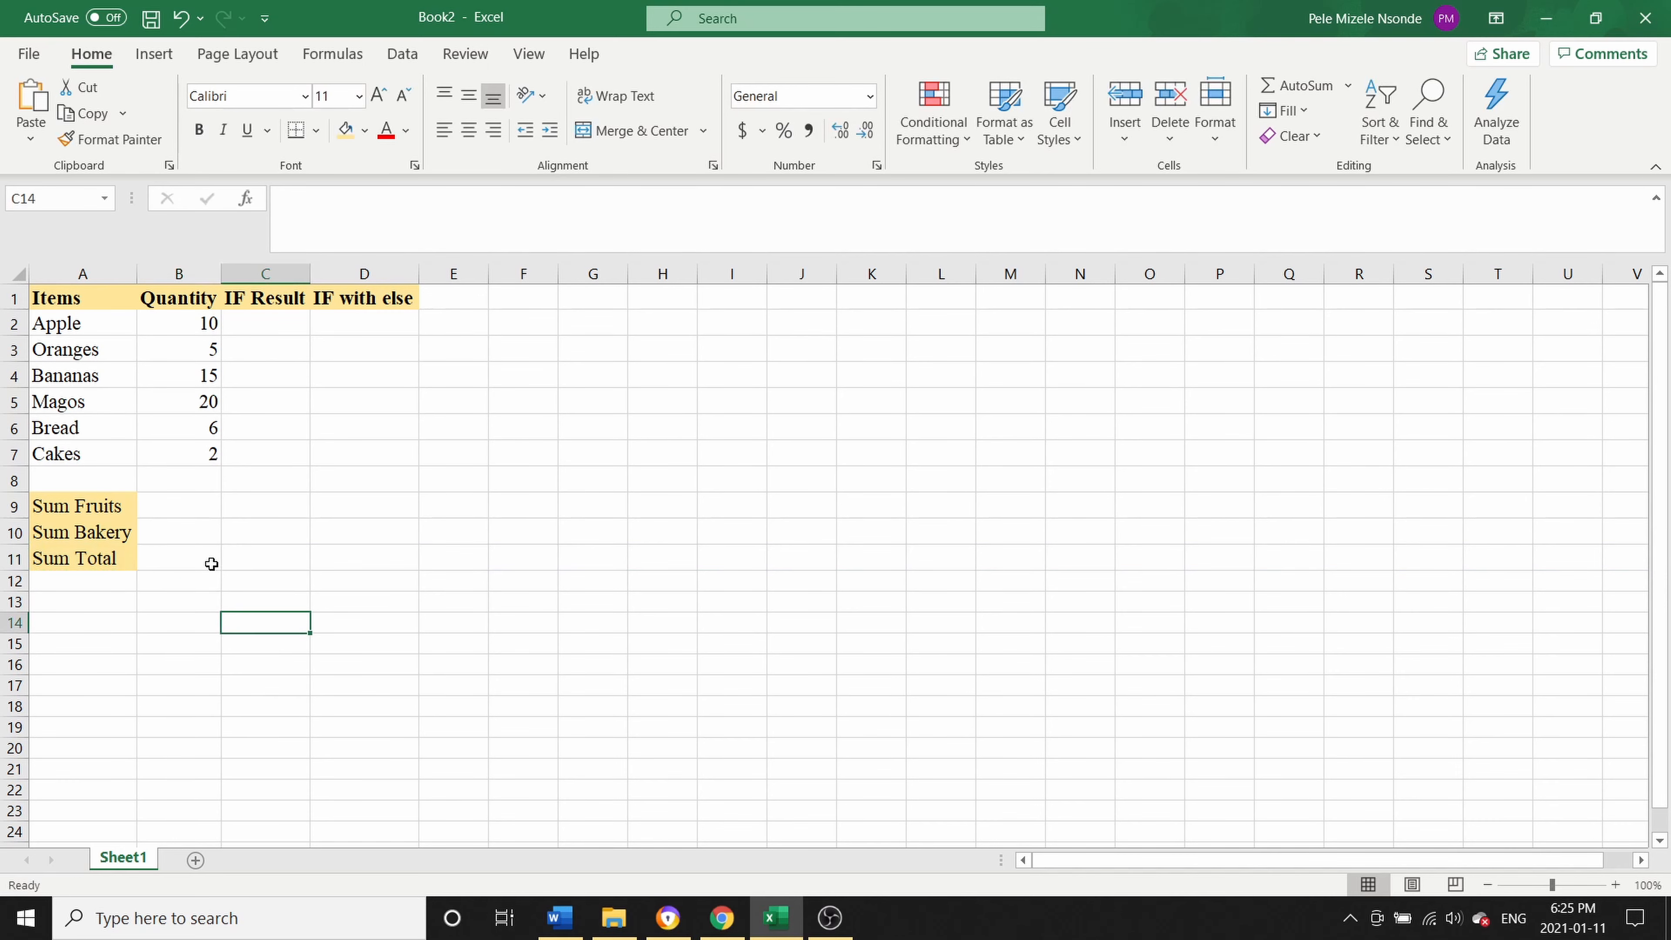
Enlarge the font of the whole Sum Total row to size 26 and widen column A to fit its label.
left_click(197, 563)
left_click(14, 560)
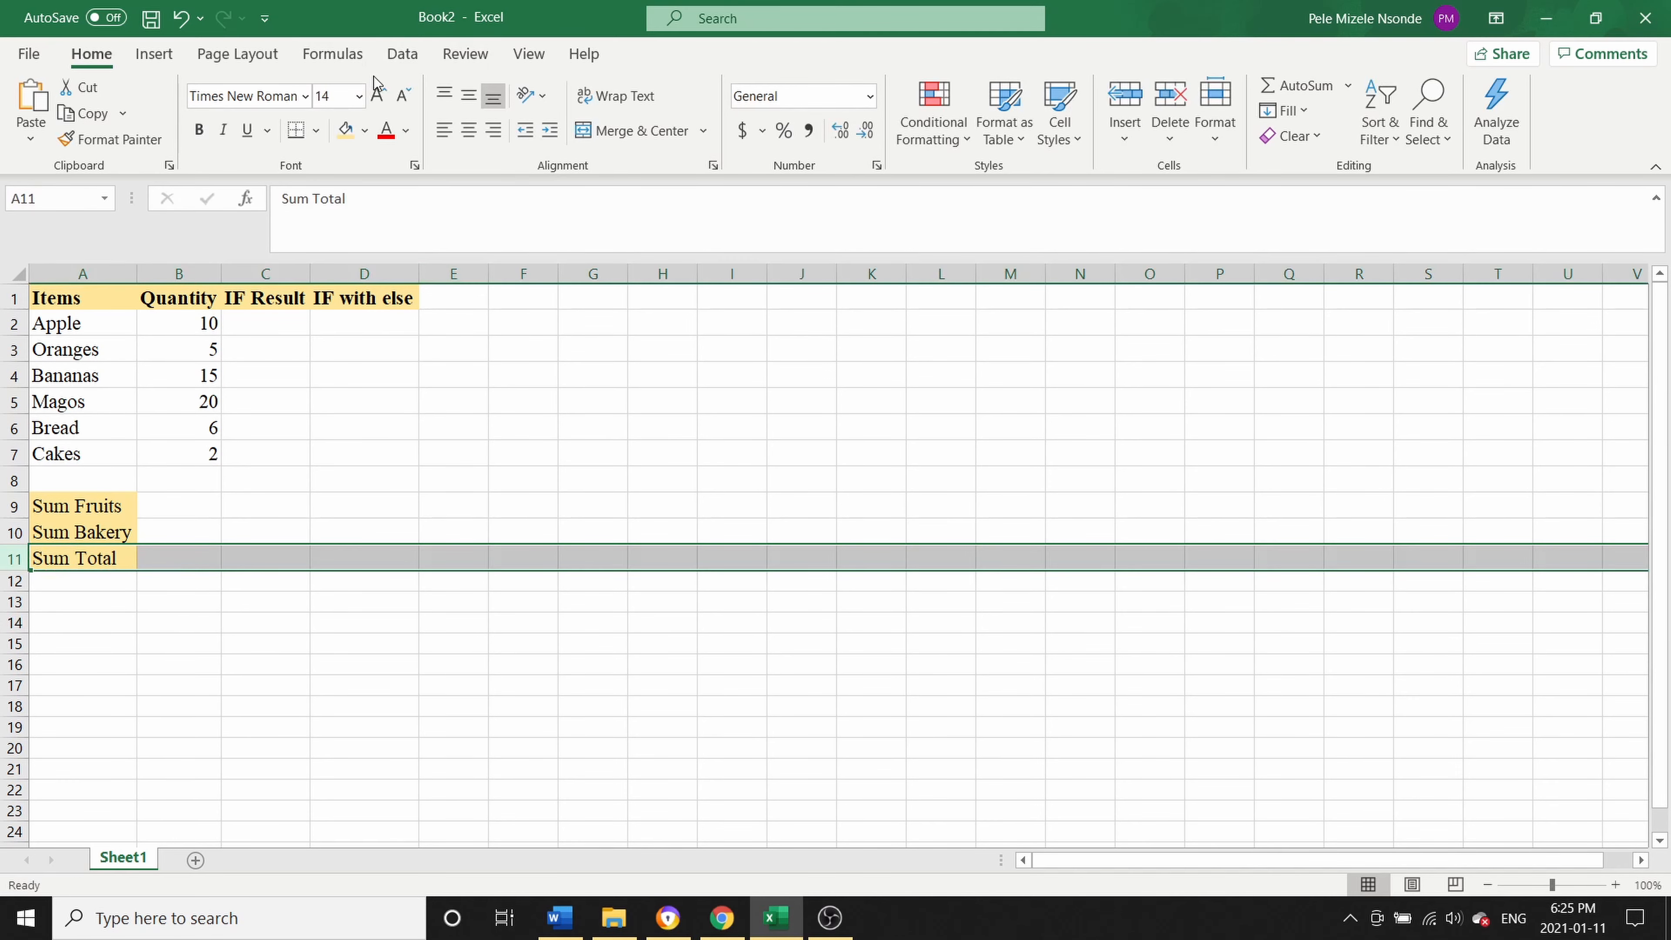
left_click(378, 94)
left_click(378, 94)
left_click(378, 94)
left_click(378, 94)
left_click(378, 94)
left_click(378, 94)
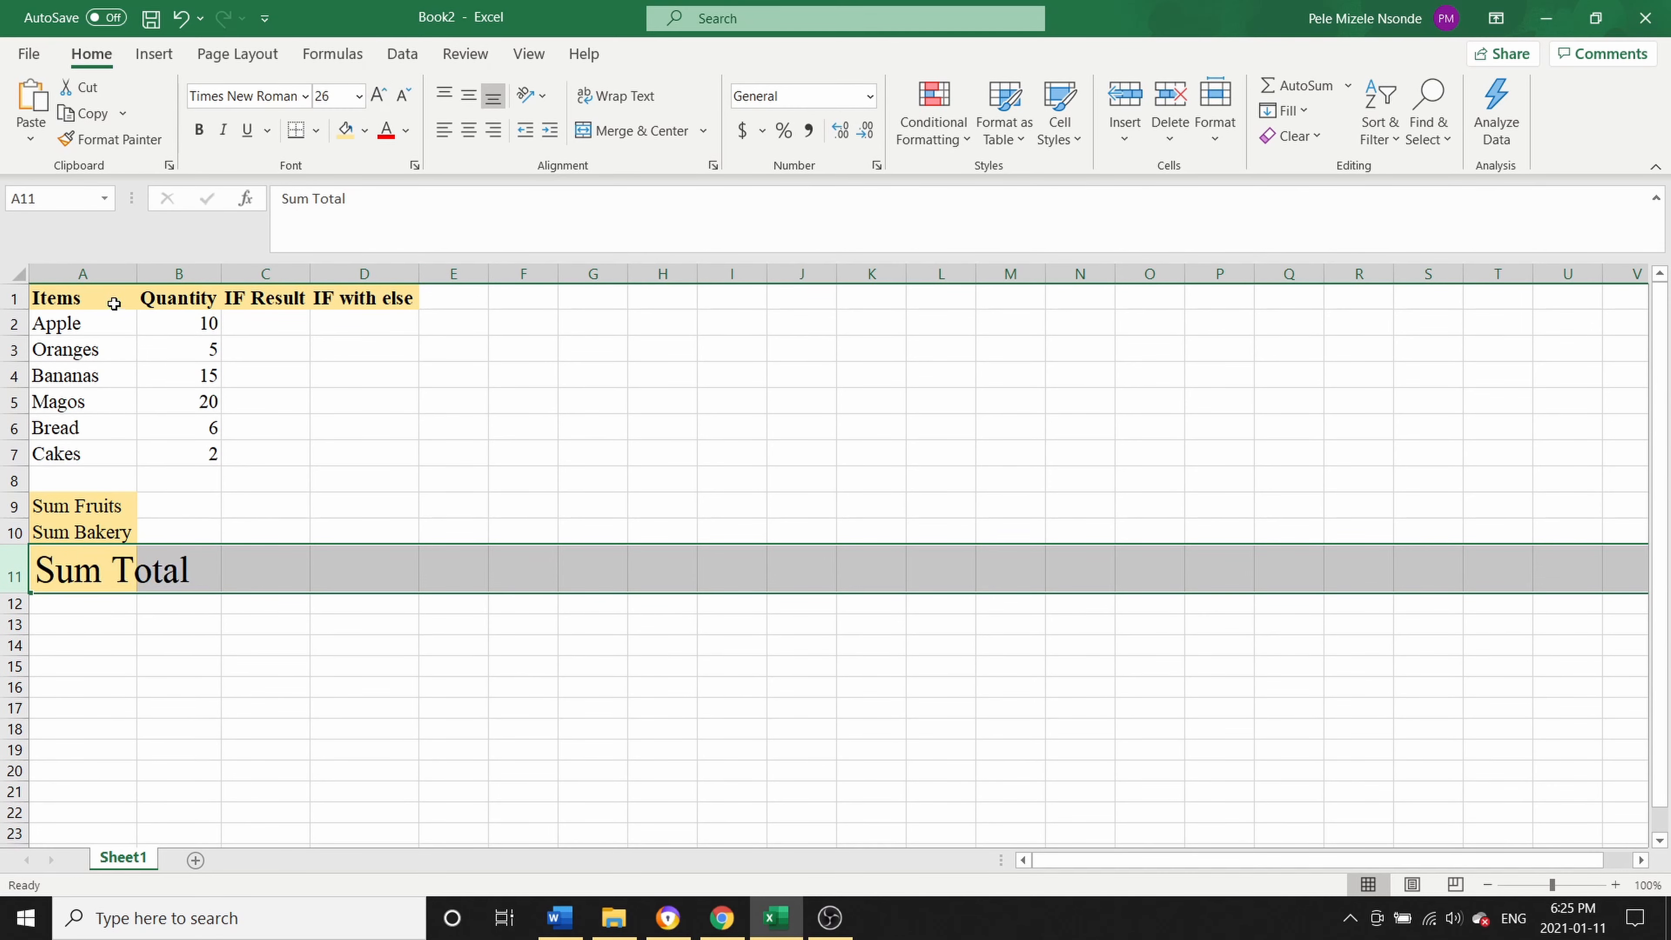
left_click_drag(139, 267, 199, 266)
Enter =sum(B2:B7) in cell B11 beside Sum Total to add up all item quantities.
left_click(261, 578)
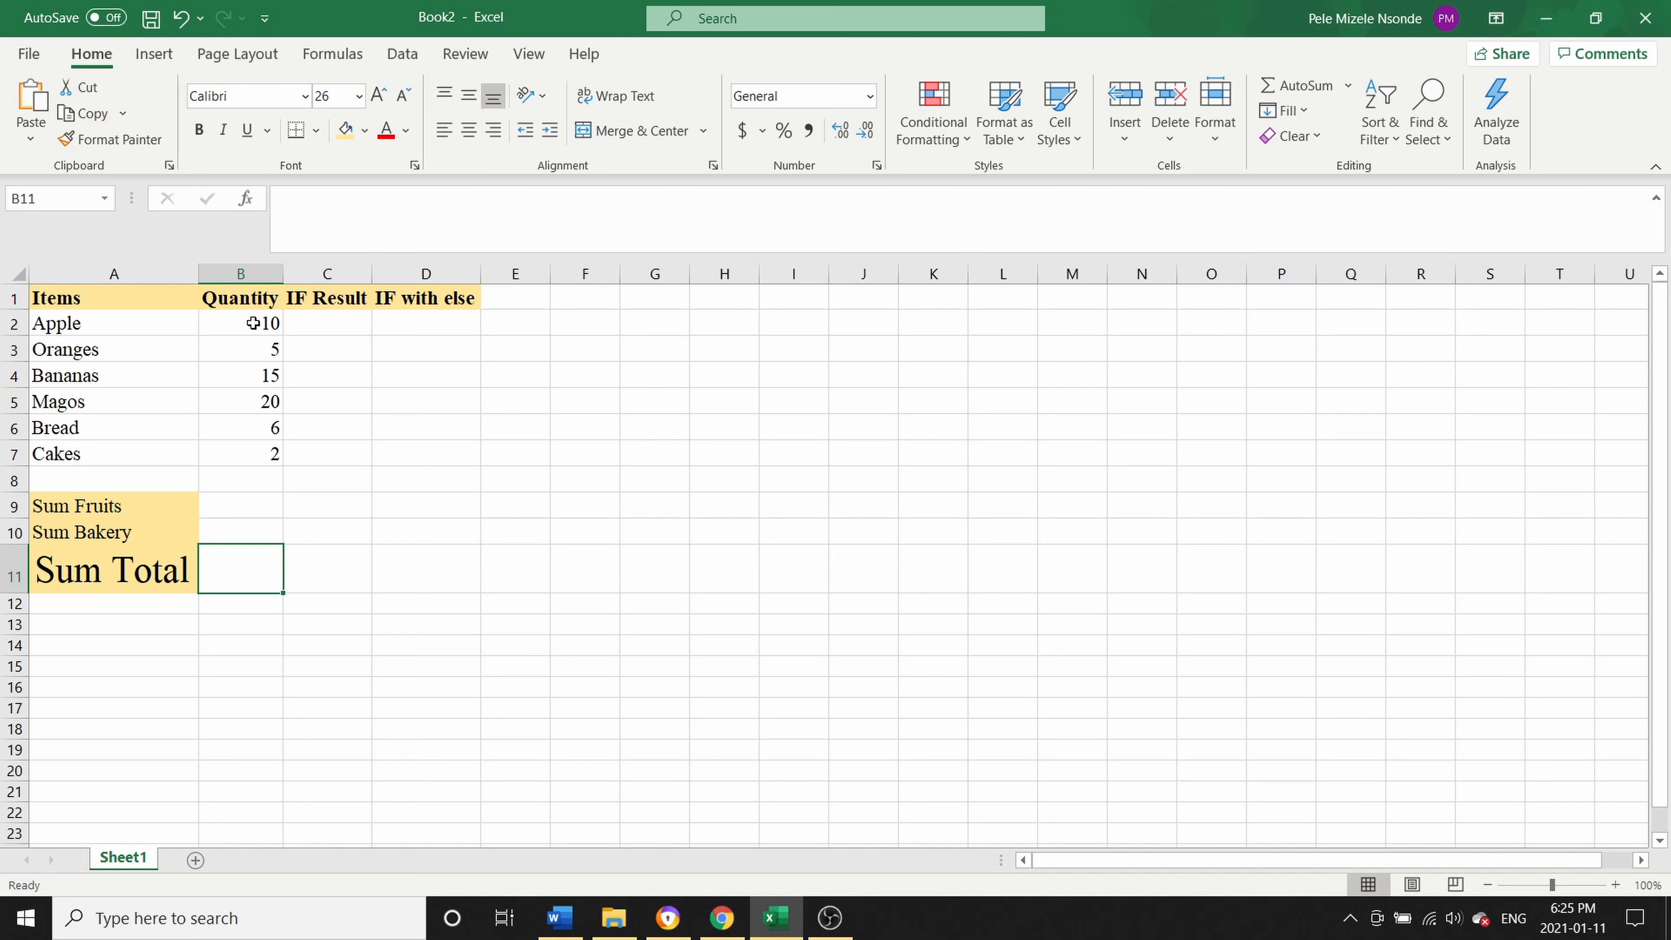
left_click_drag(253, 322, 263, 451)
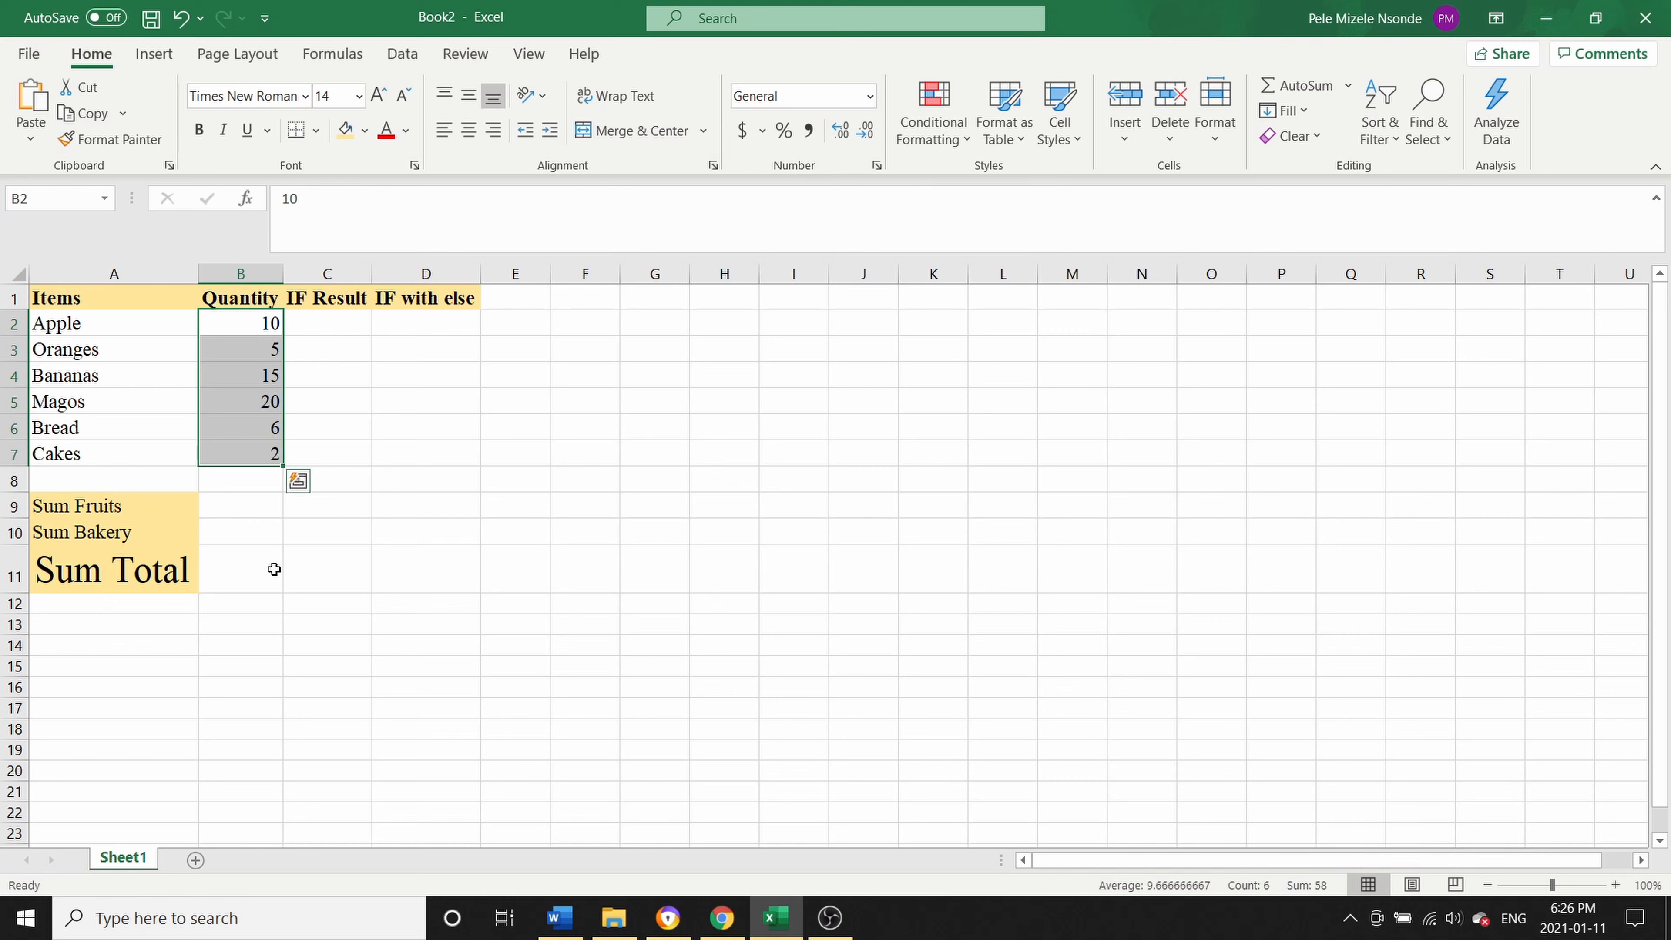
left_click(245, 567)
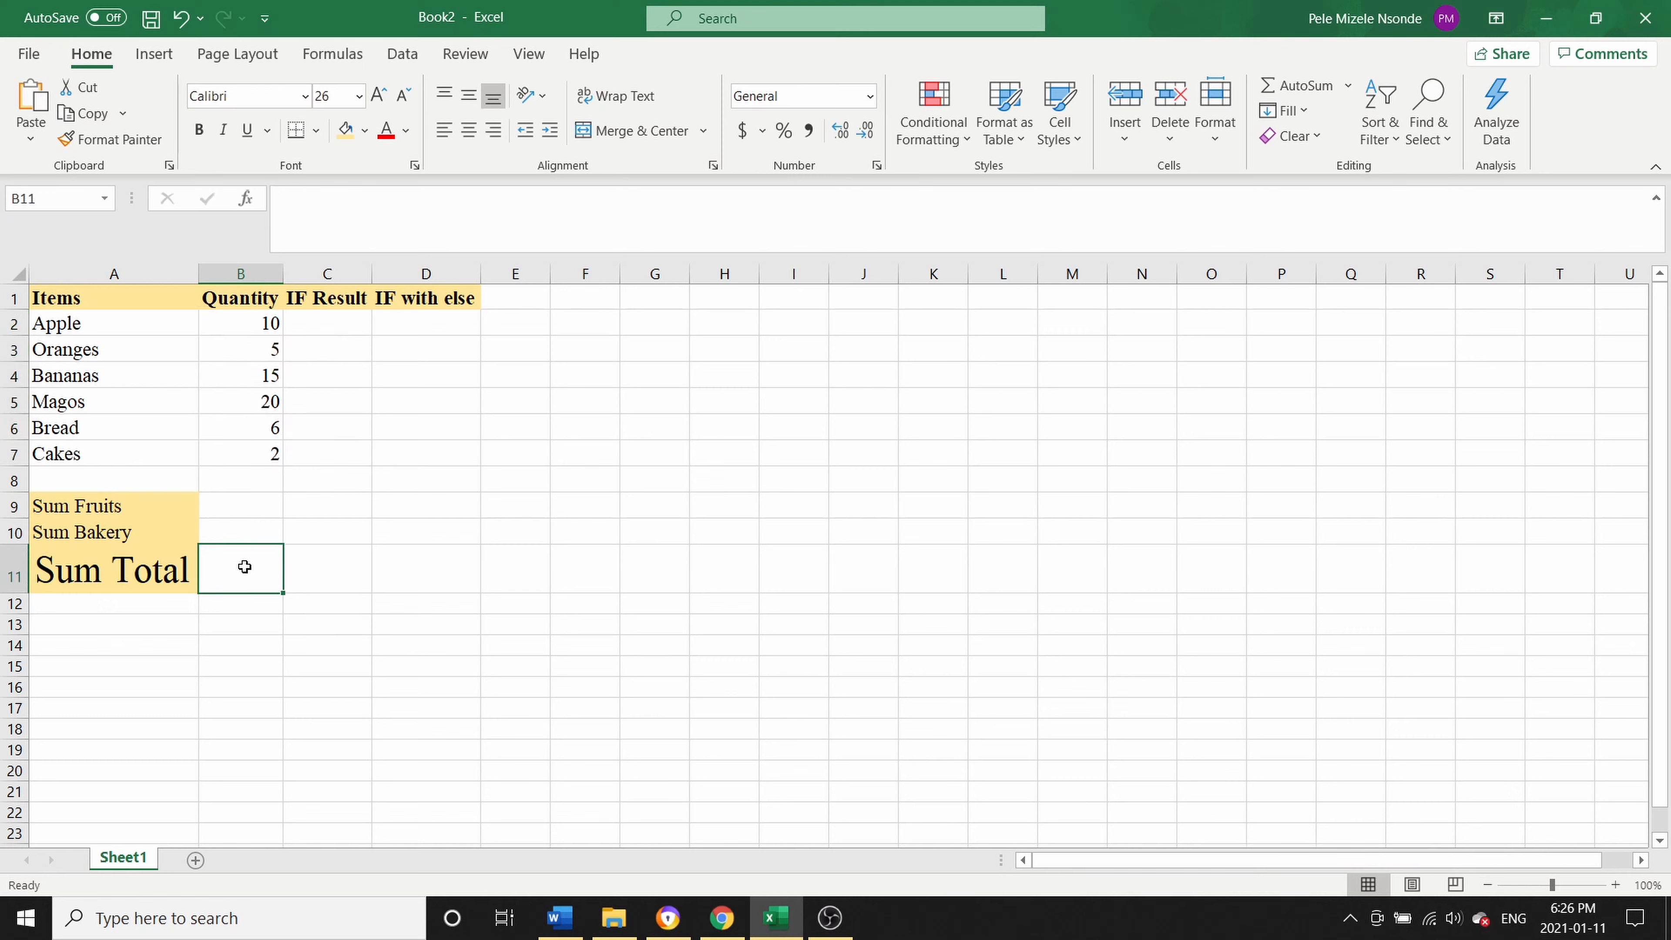
type("=s")
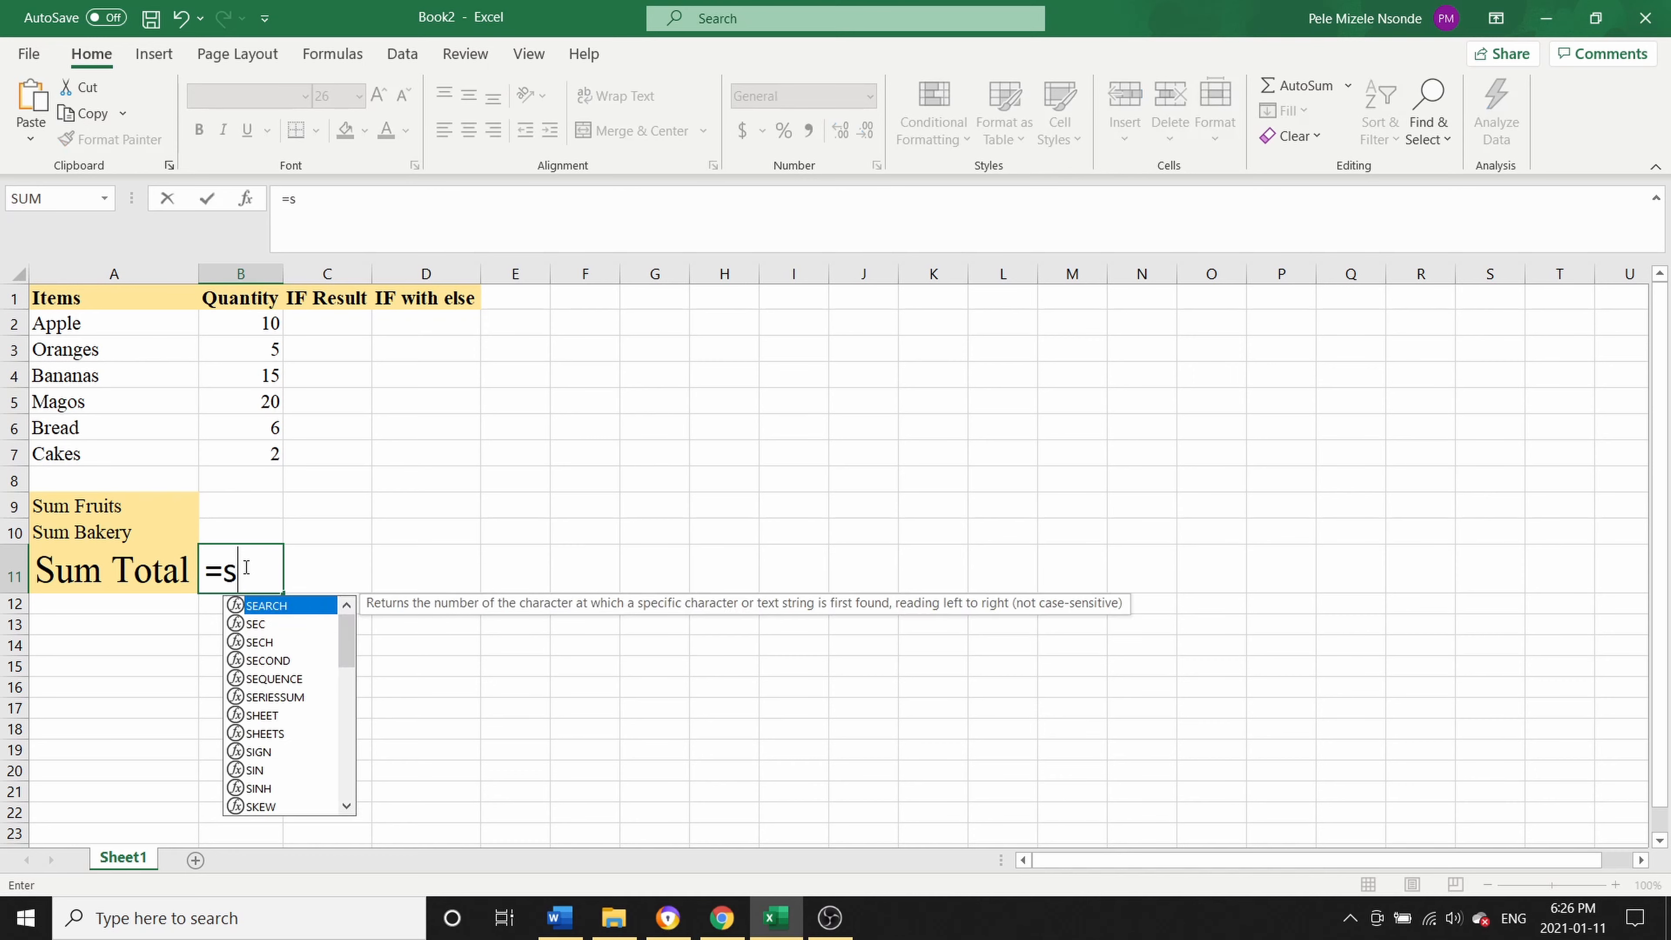
type("um(")
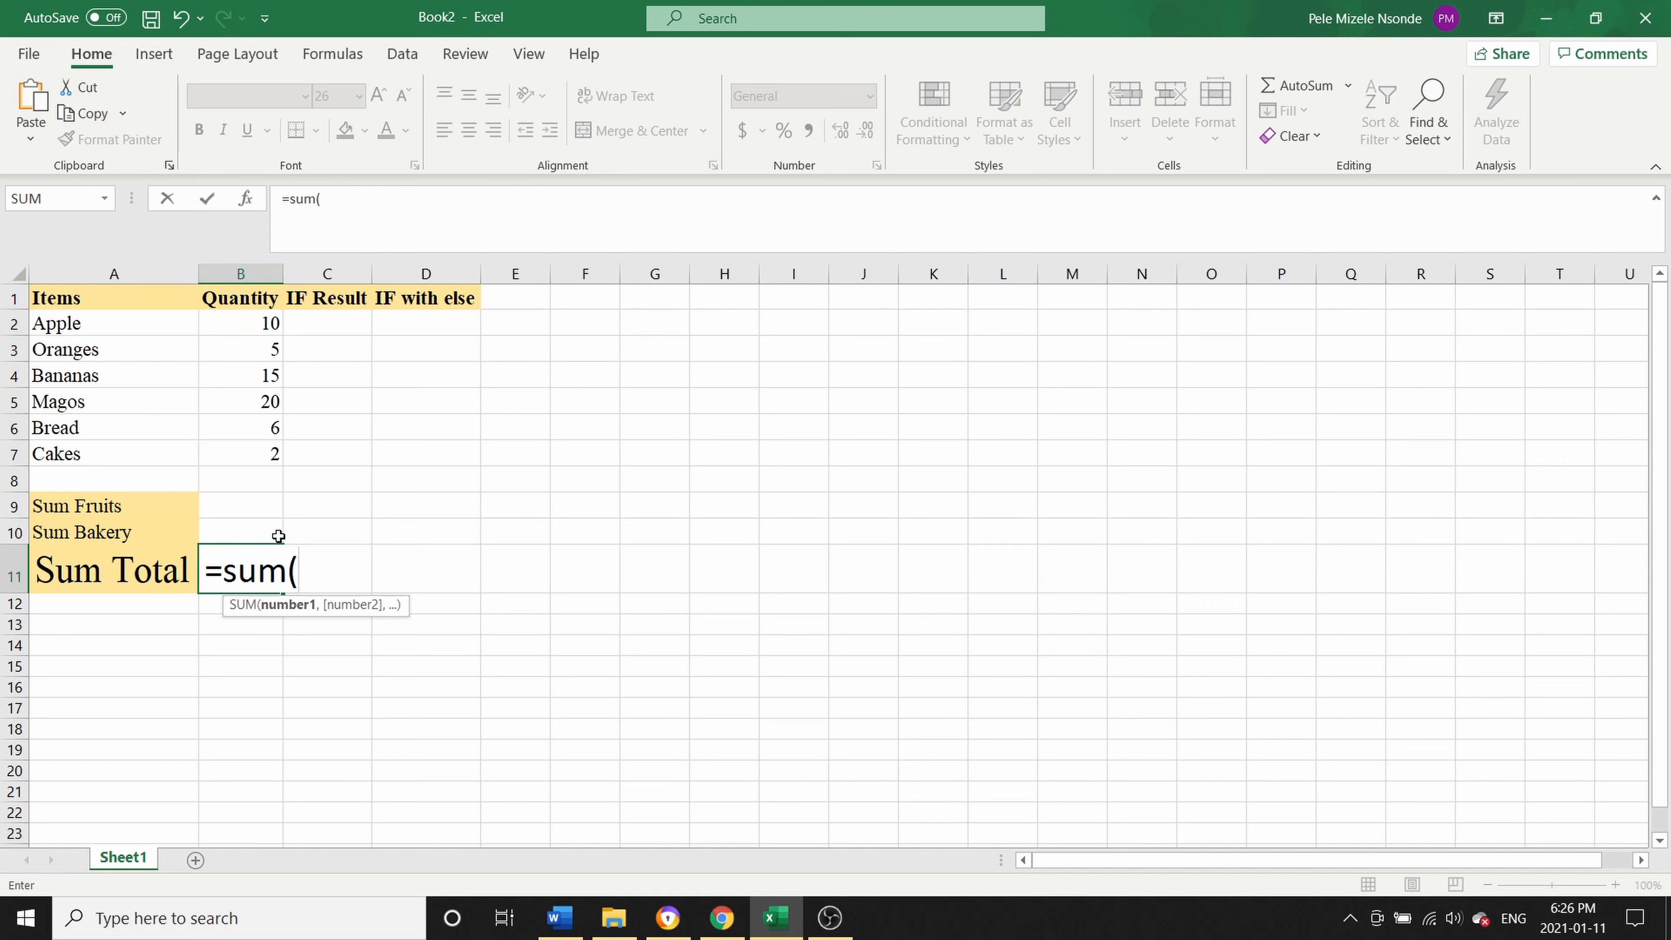
left_click(253, 328)
left_click_drag(254, 328, 261, 453)
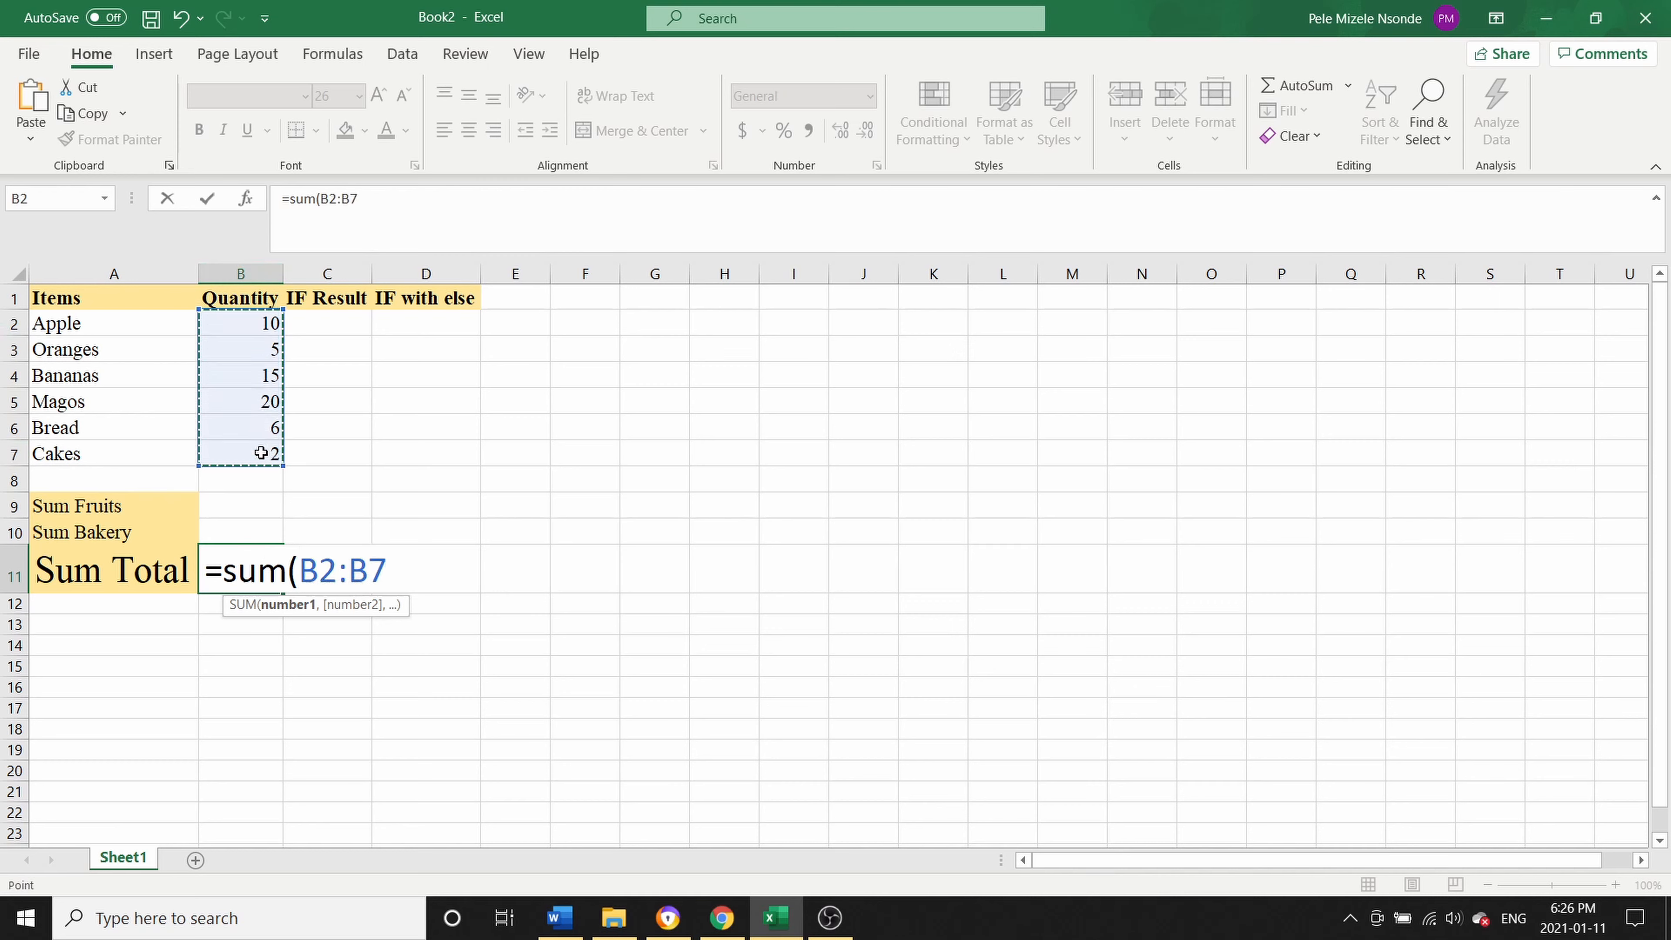
type(")")
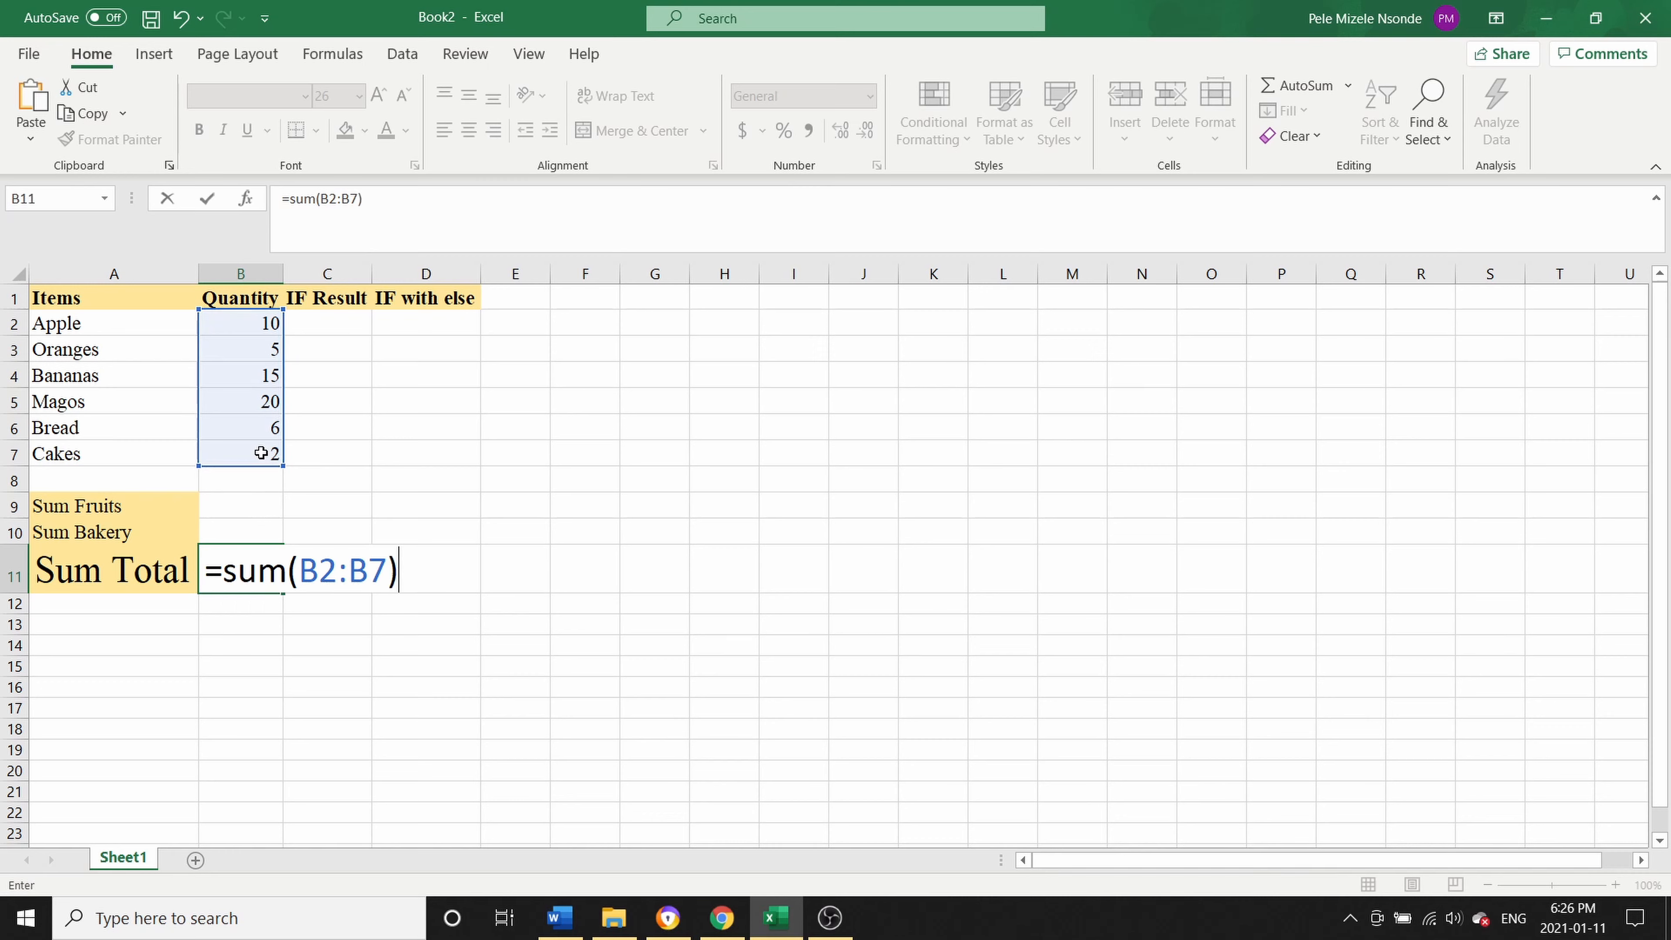
key("Return")
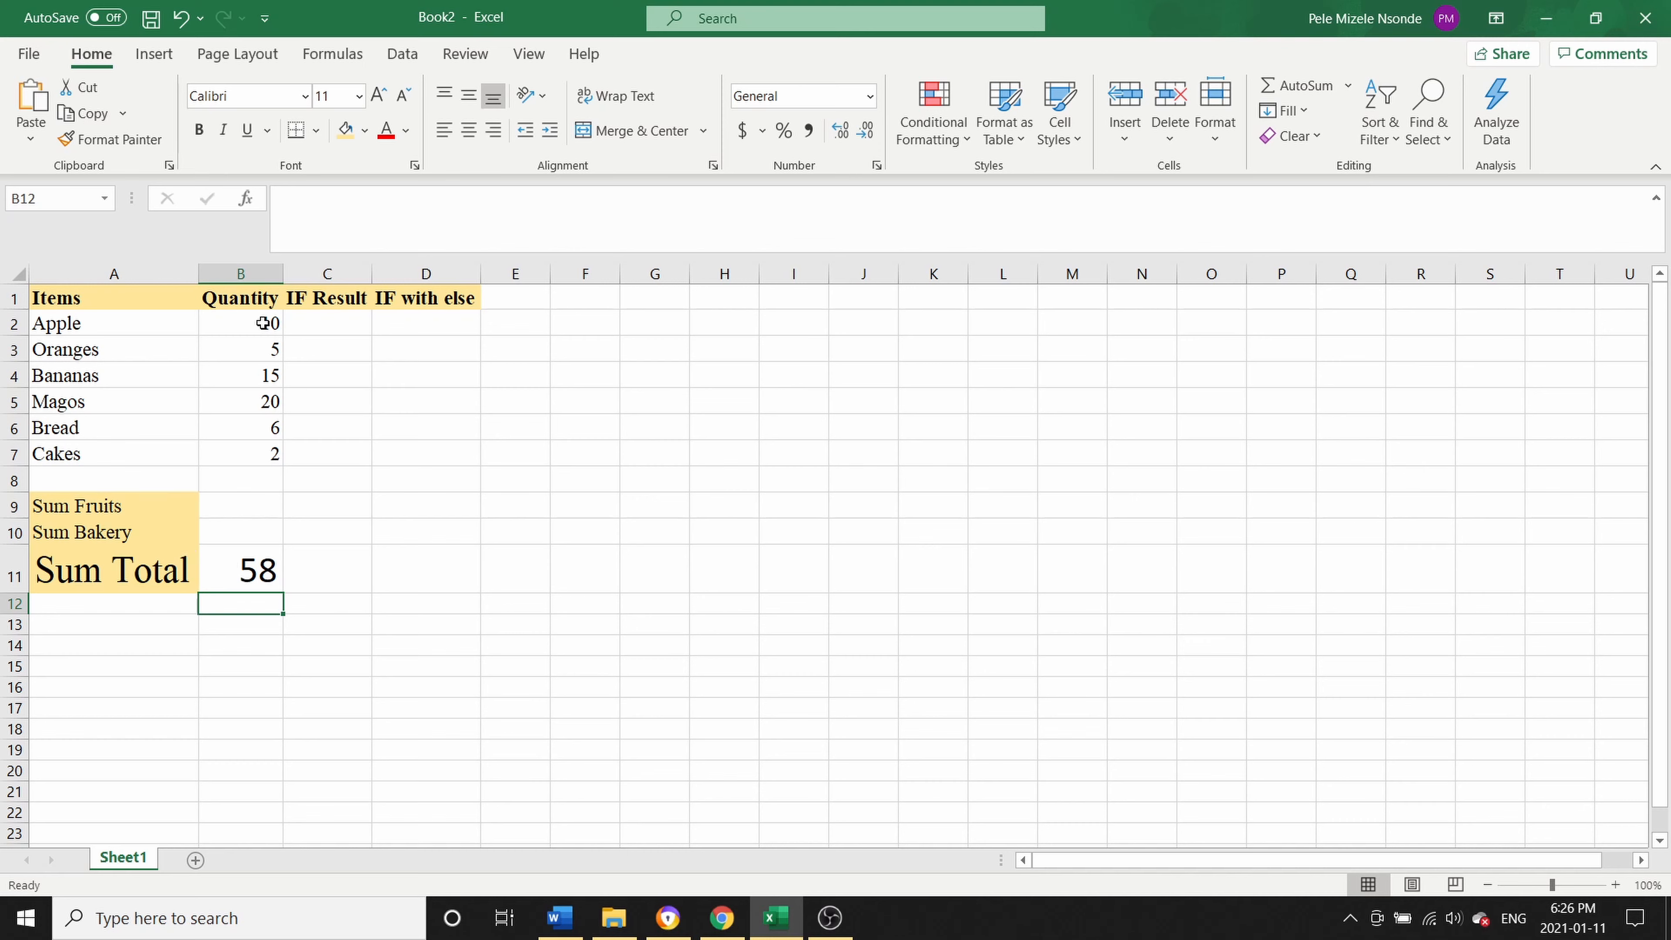
left_click_drag(263, 324, 263, 437)
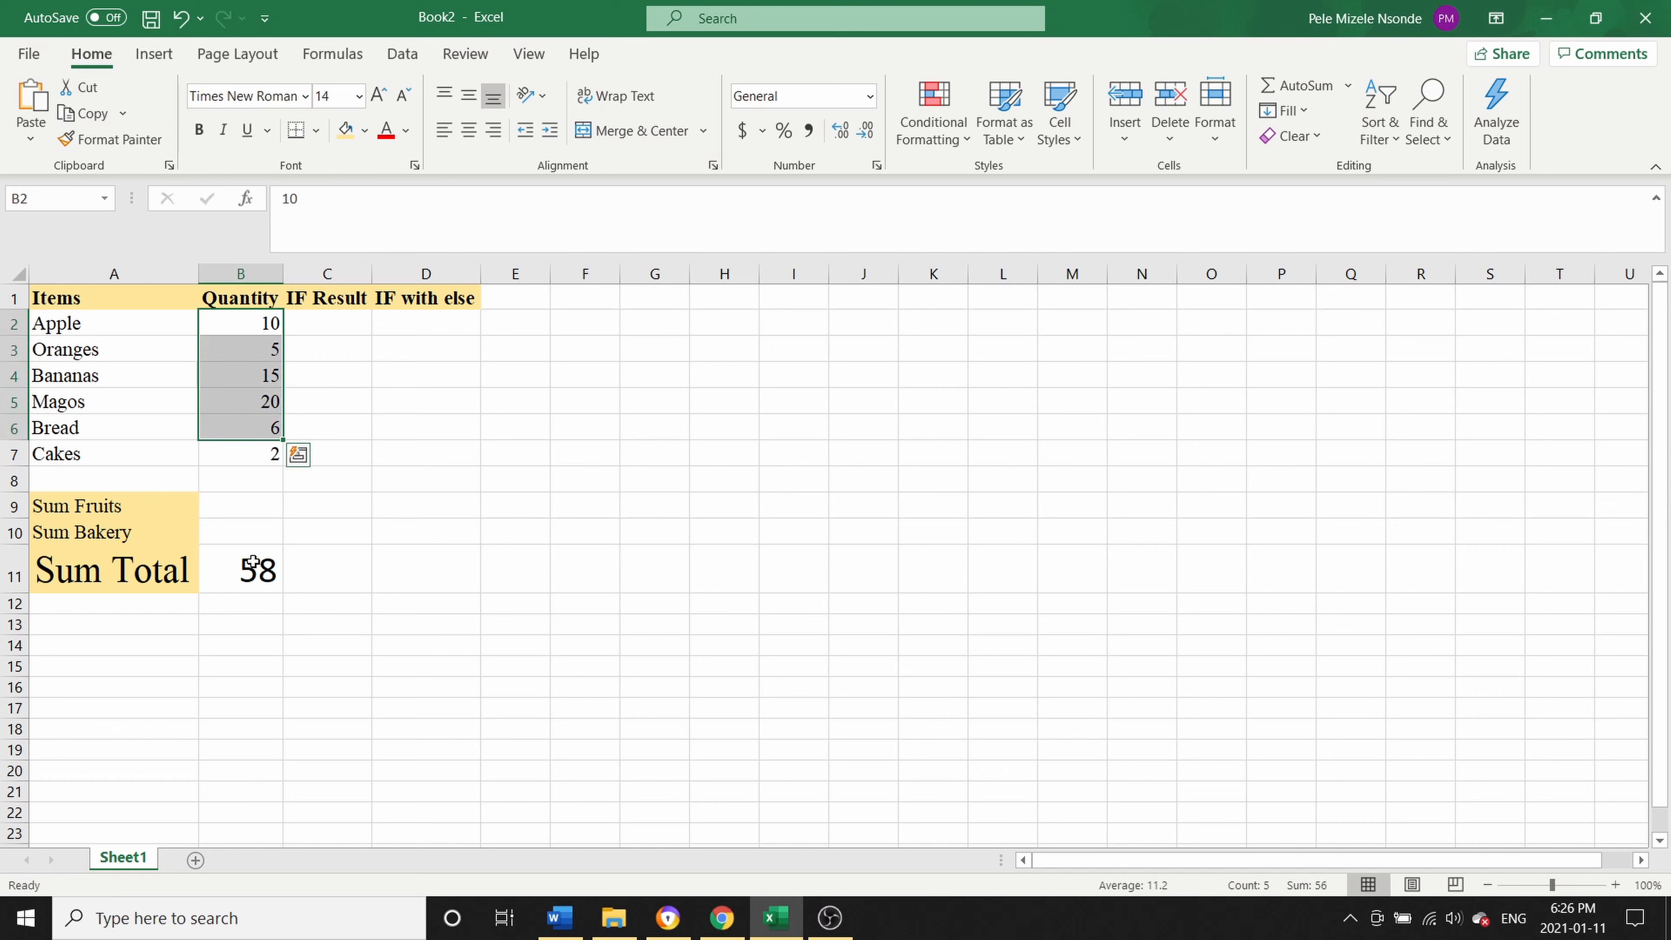
left_click_drag(256, 323, 261, 453)
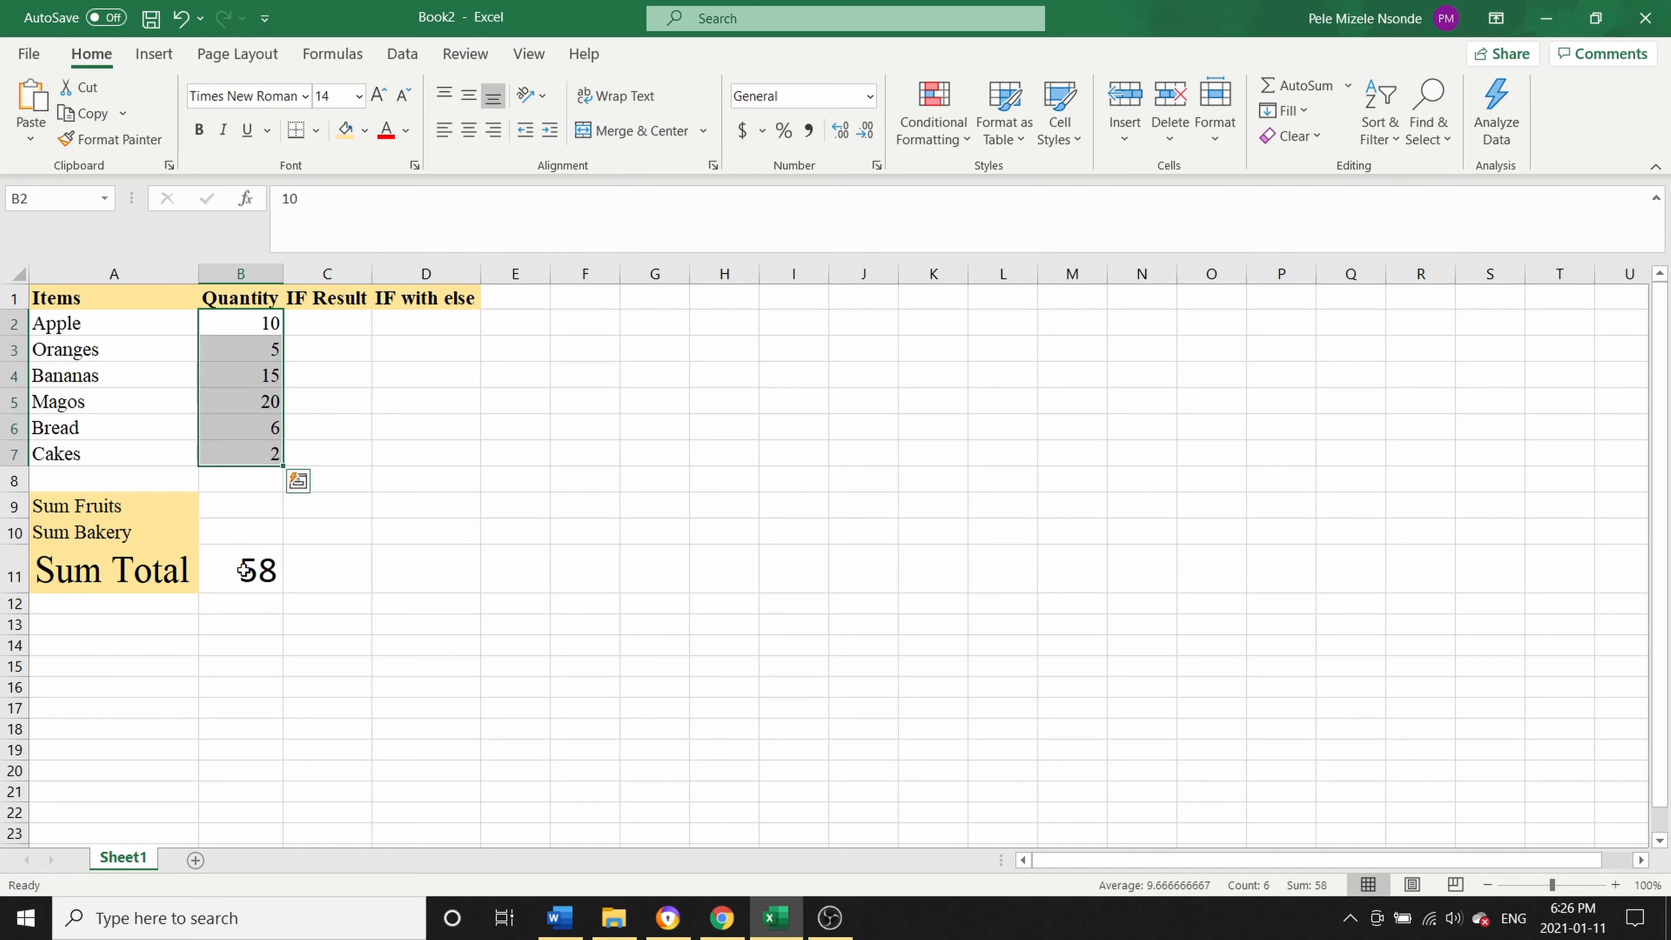
left_click(249, 567)
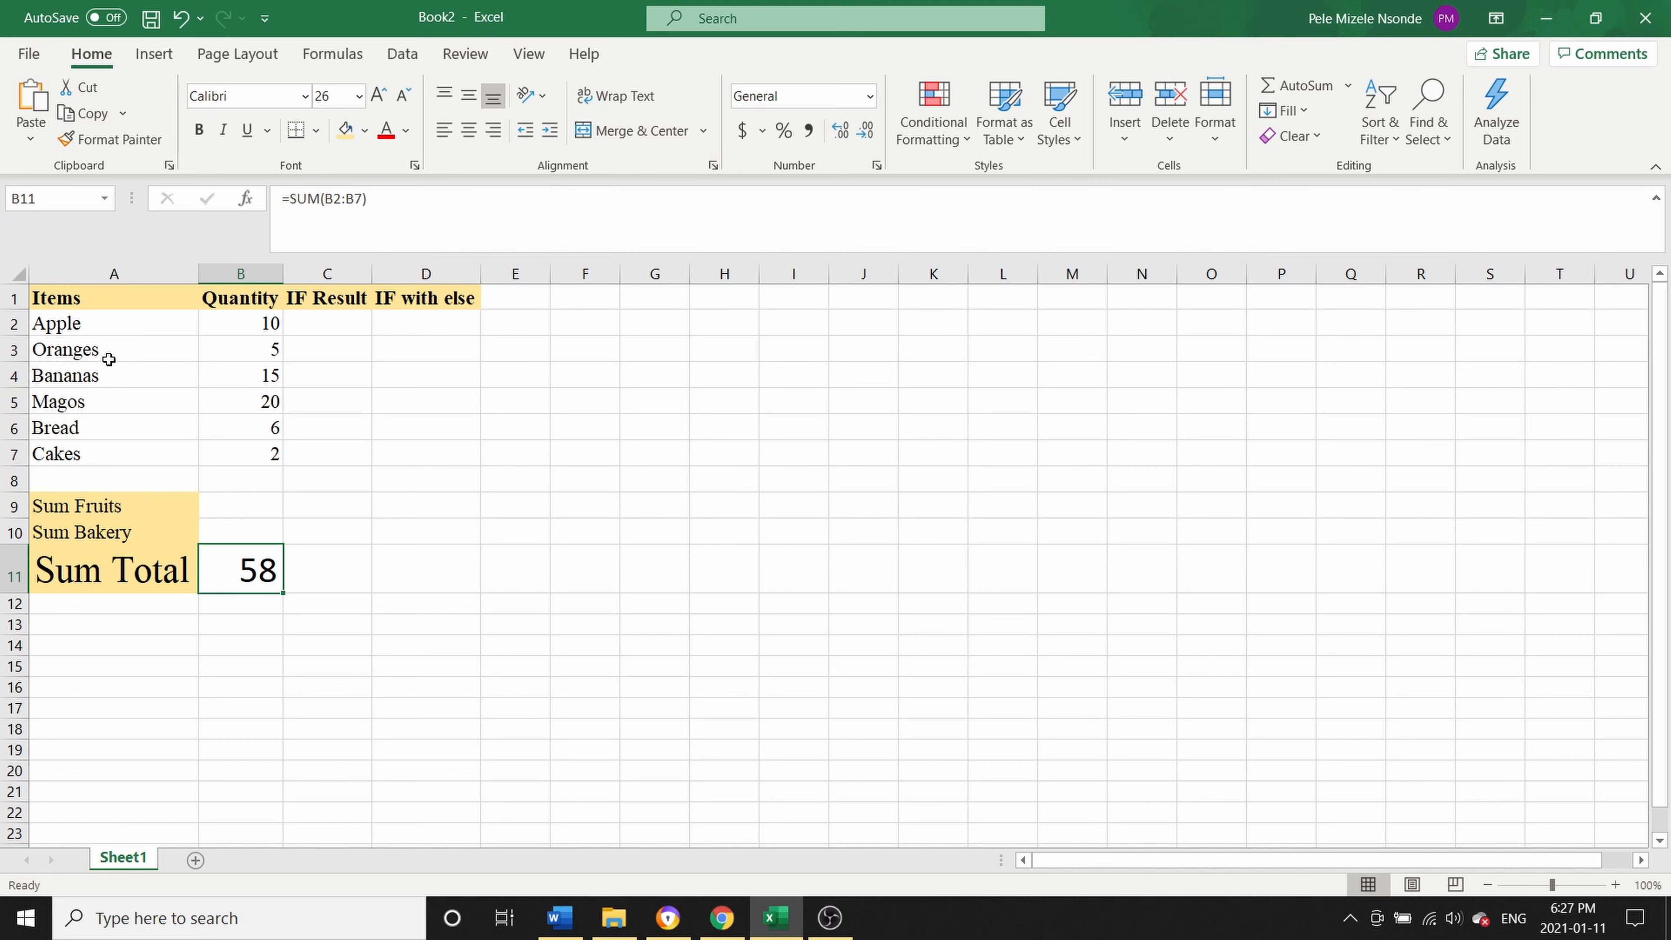
Enter =sum(B2:B5) in cell B9 beside Sum Fruits to add up the fruit quantities.
left_click(237, 505)
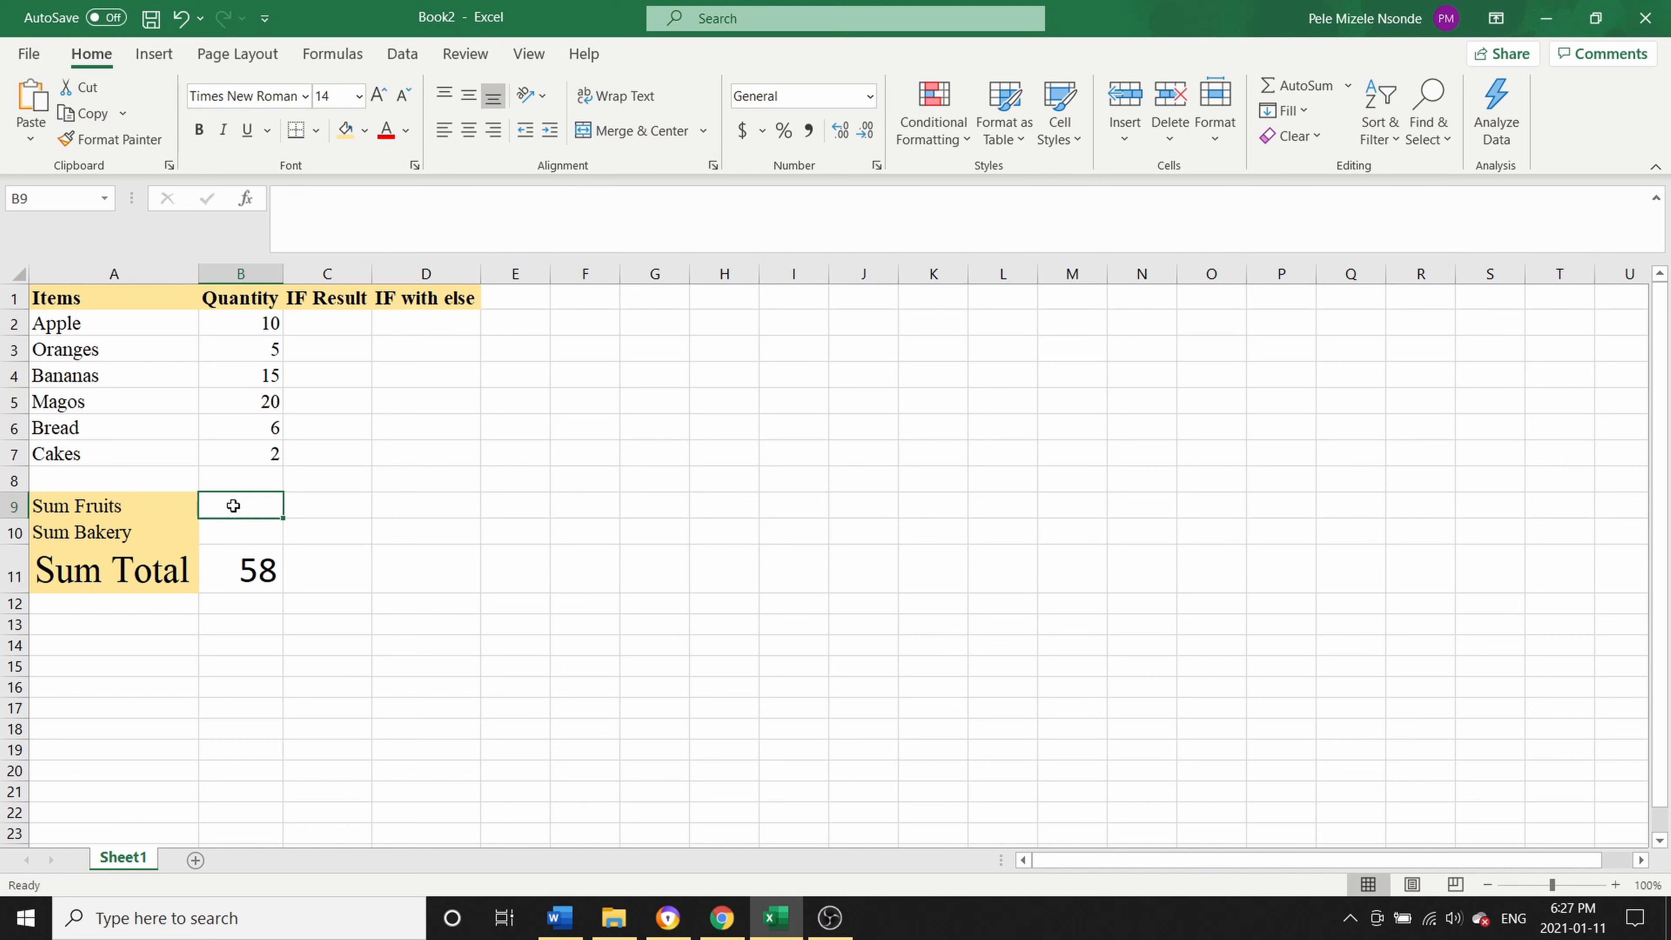
type("=sum")
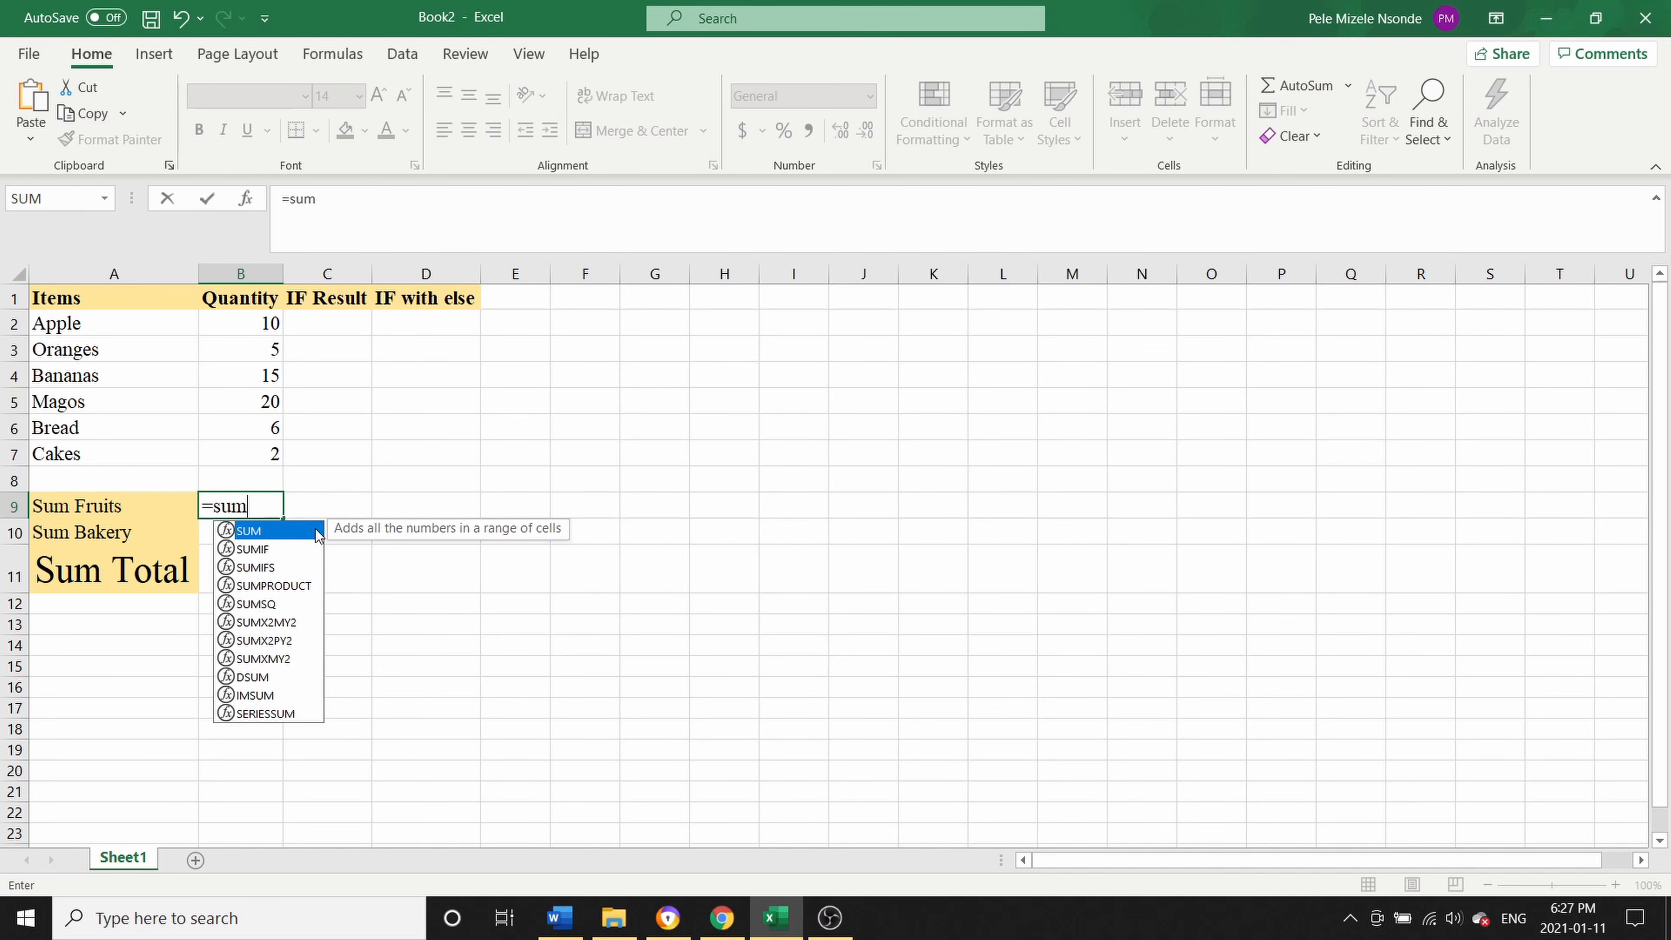
type("(")
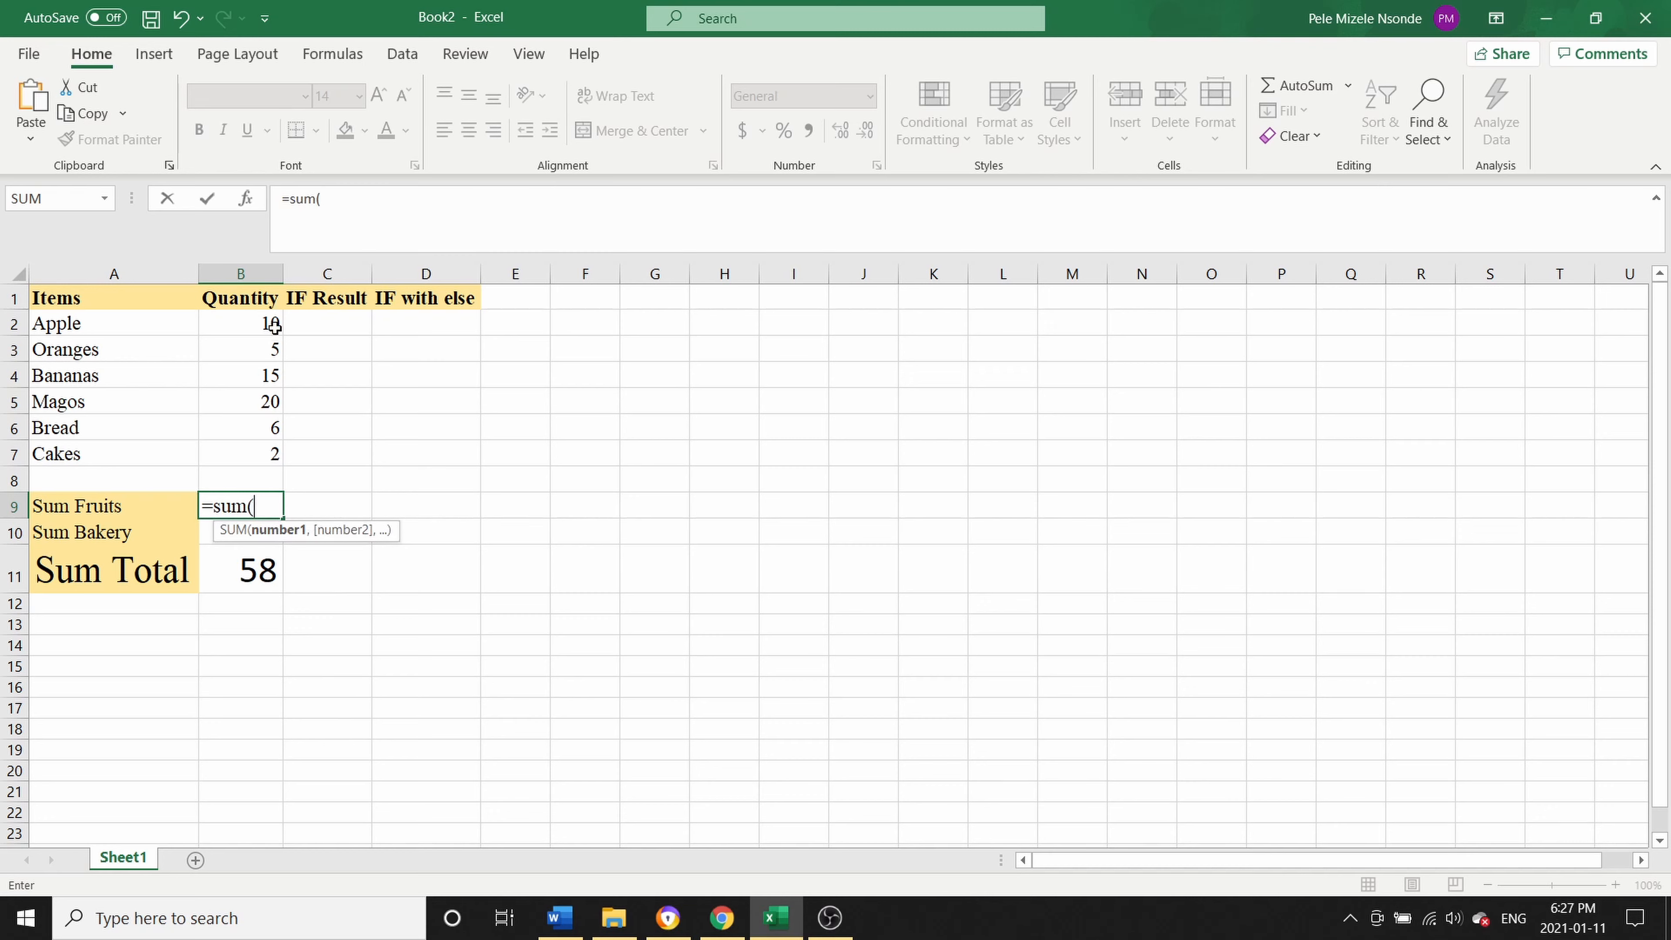
left_click_drag(254, 320, 254, 395)
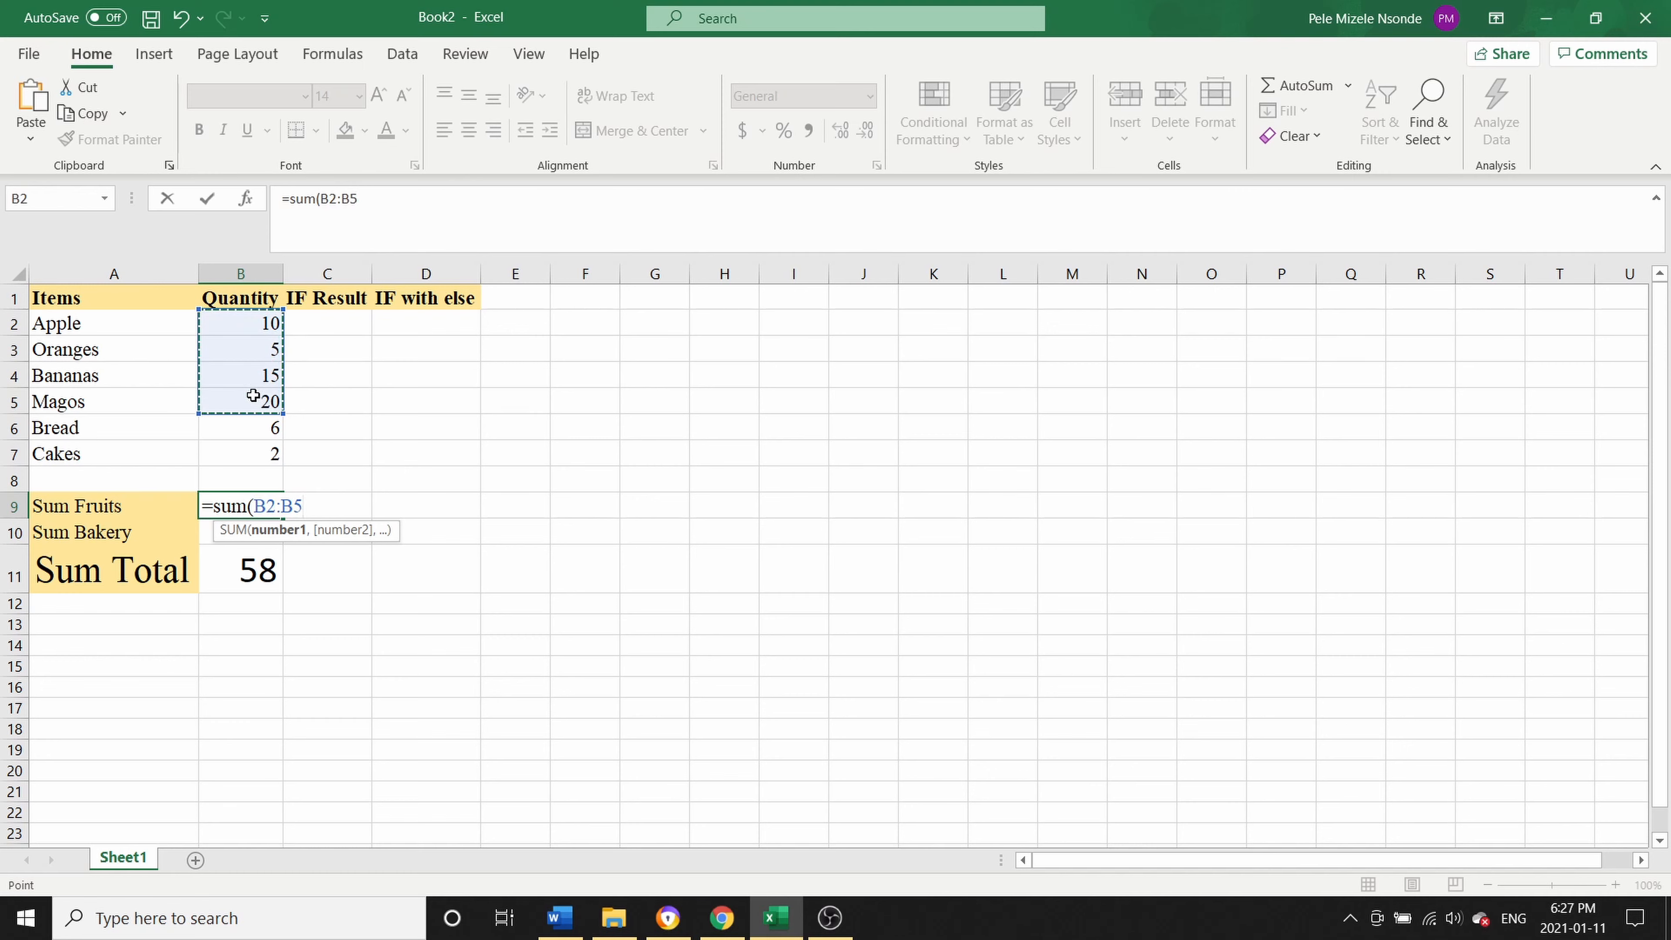
key("Return")
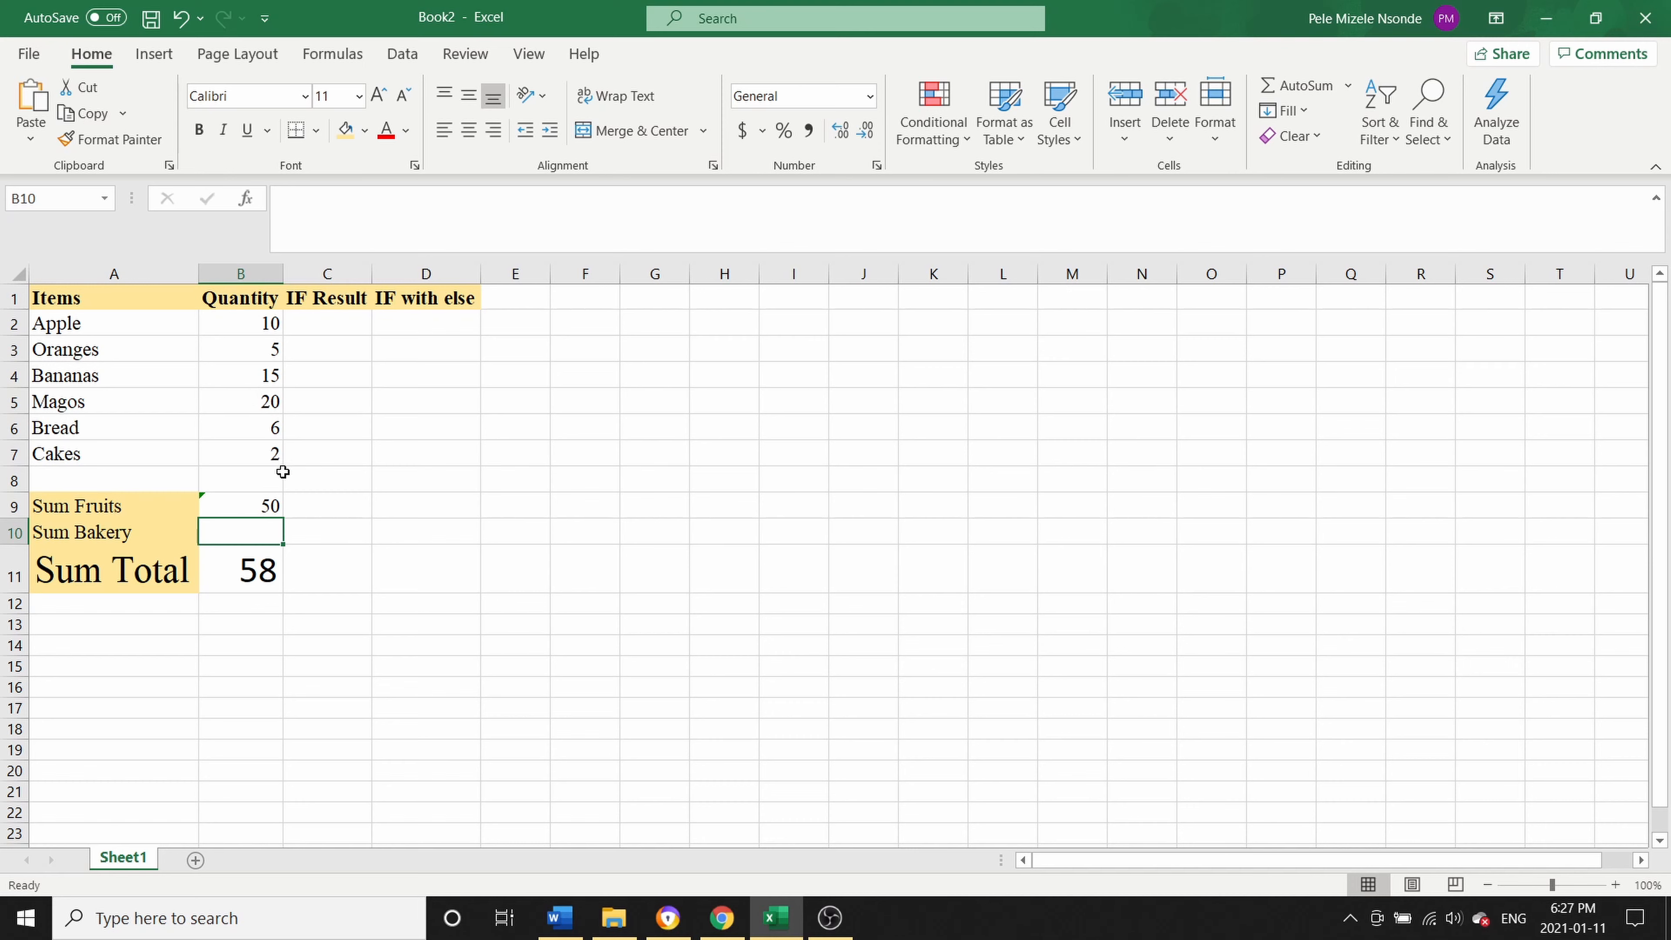
Add the item Straberry in cell A8 below Cakes.
left_click(76, 482)
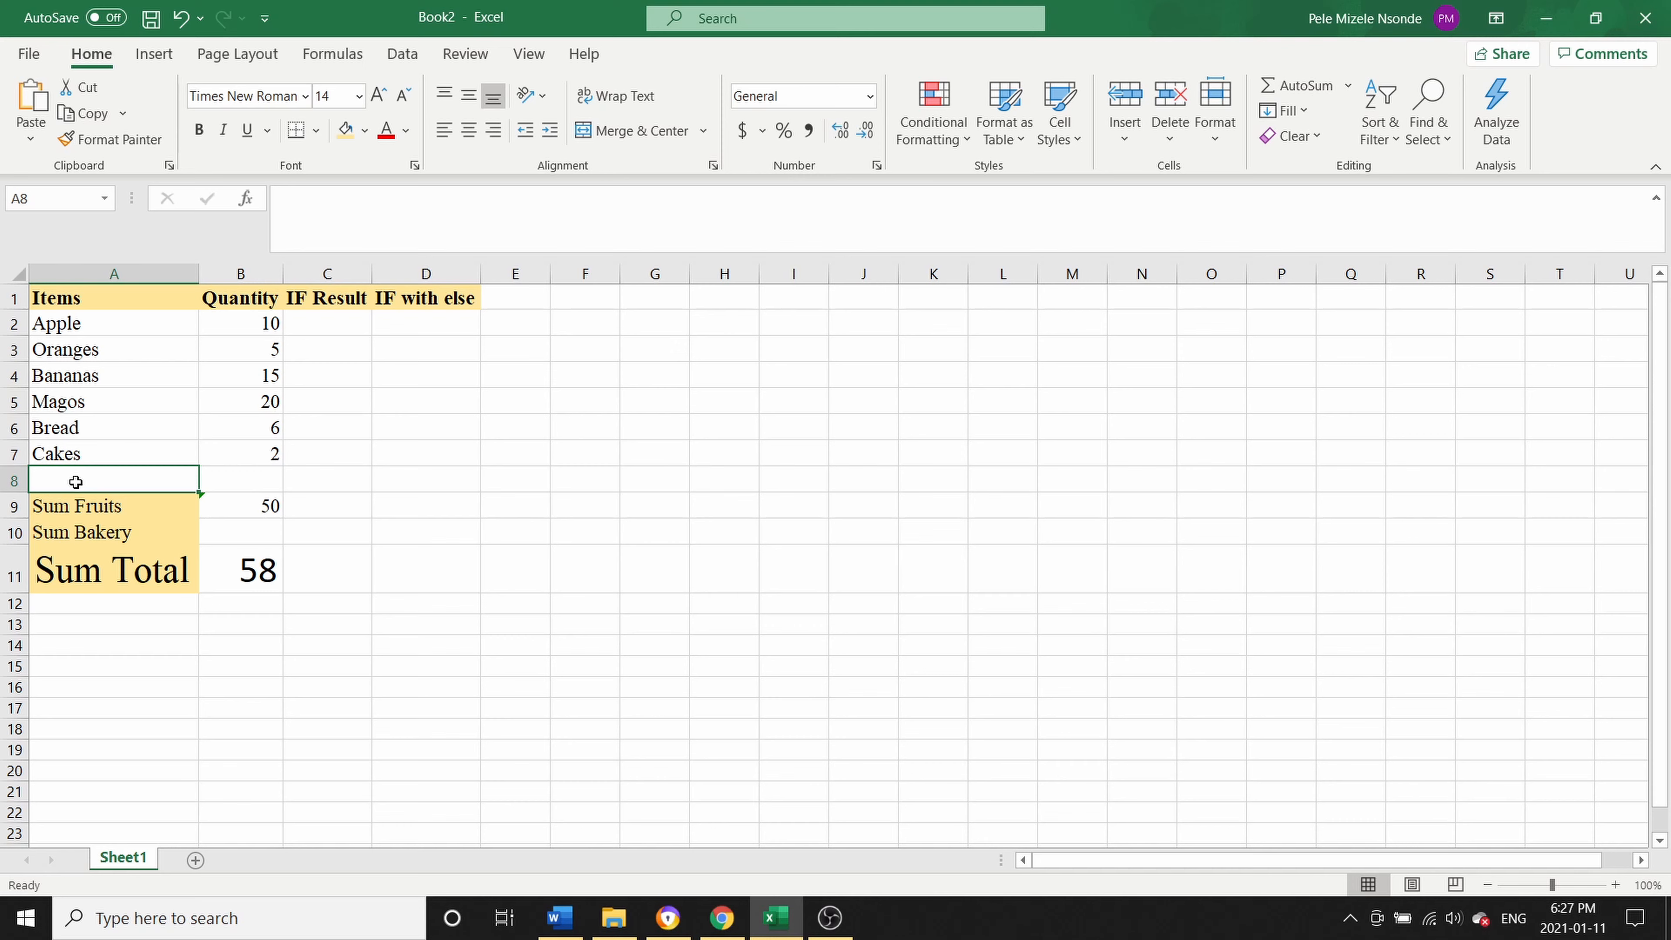
type("Strab")
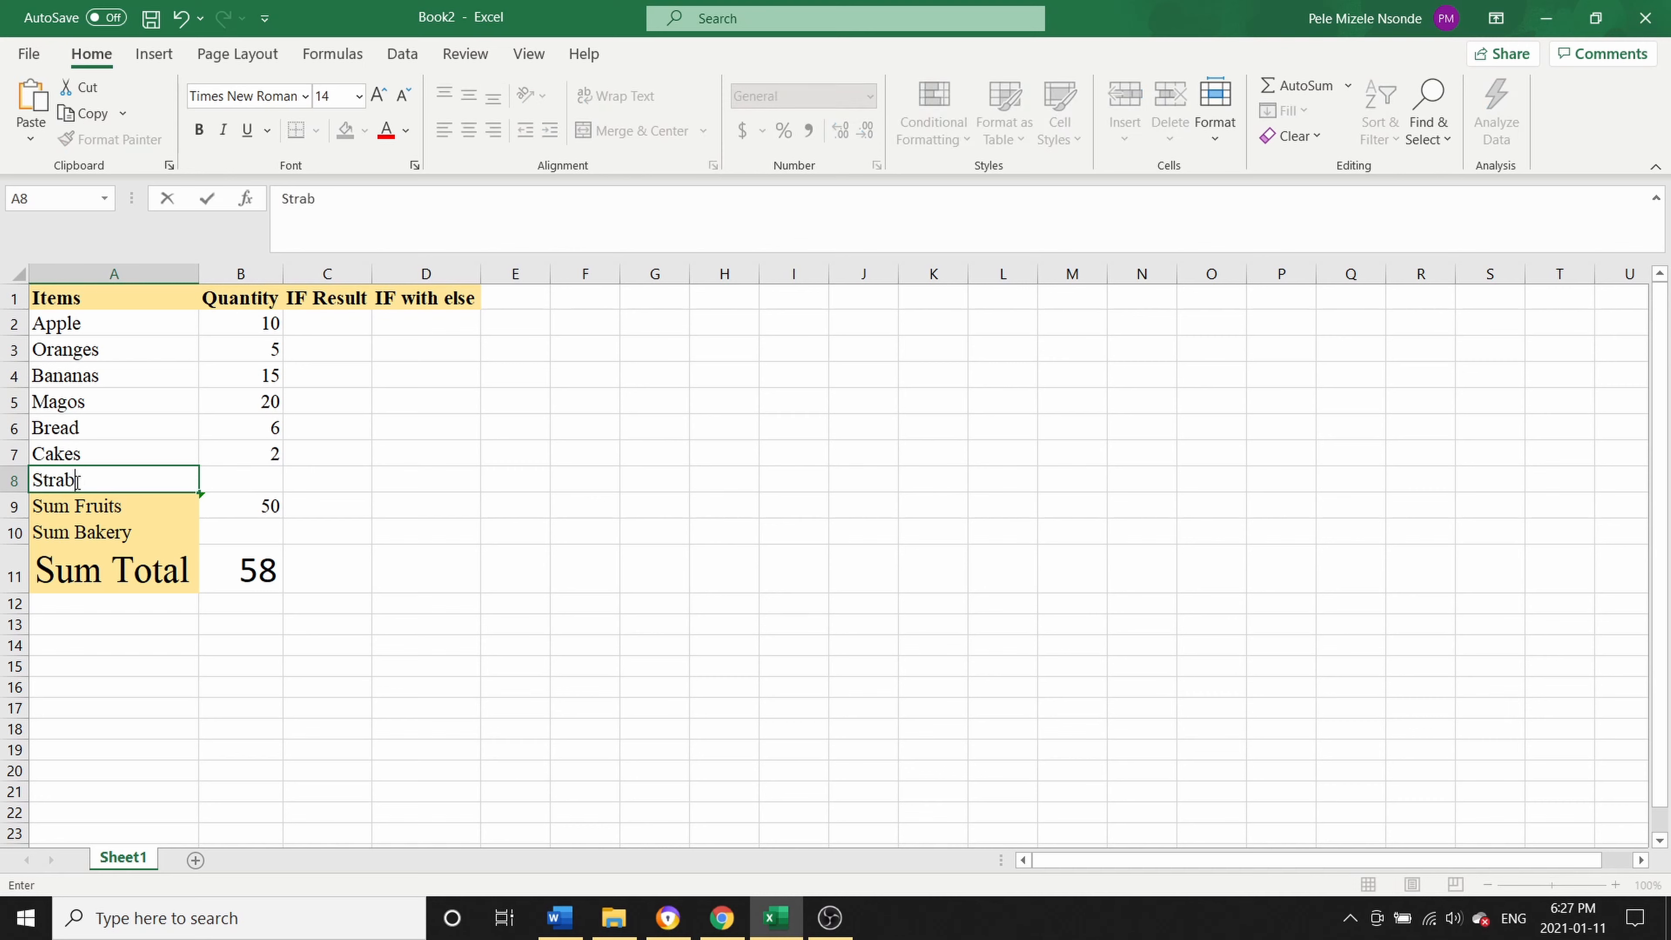
type("erry")
key("Return")
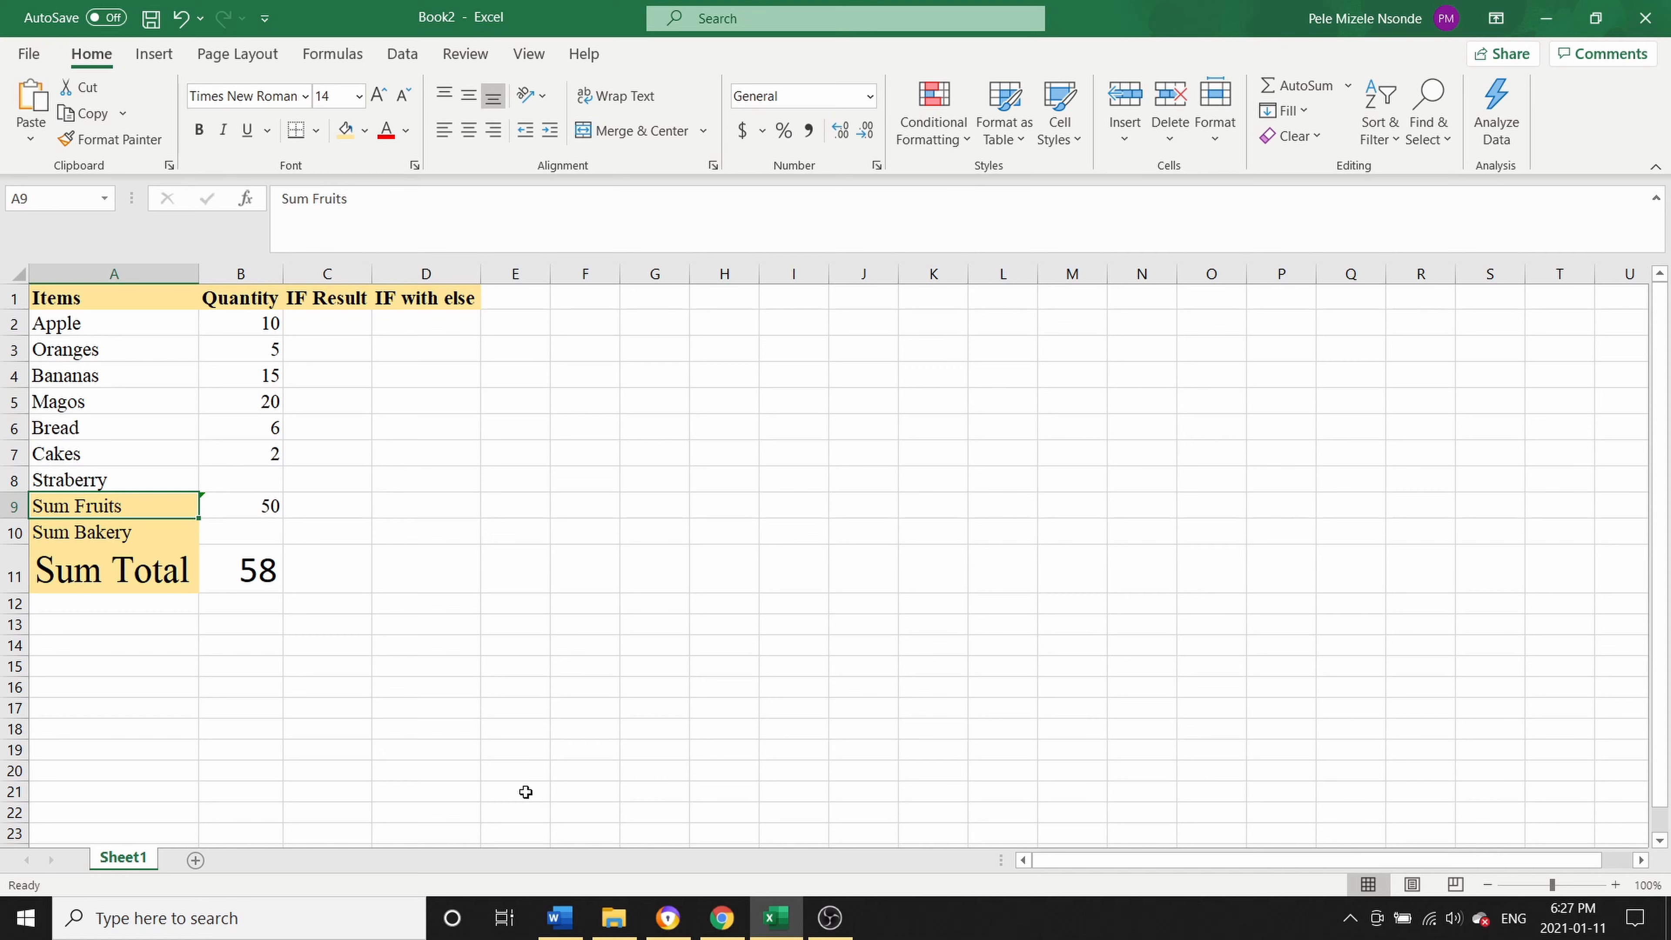
left_click(120, 477)
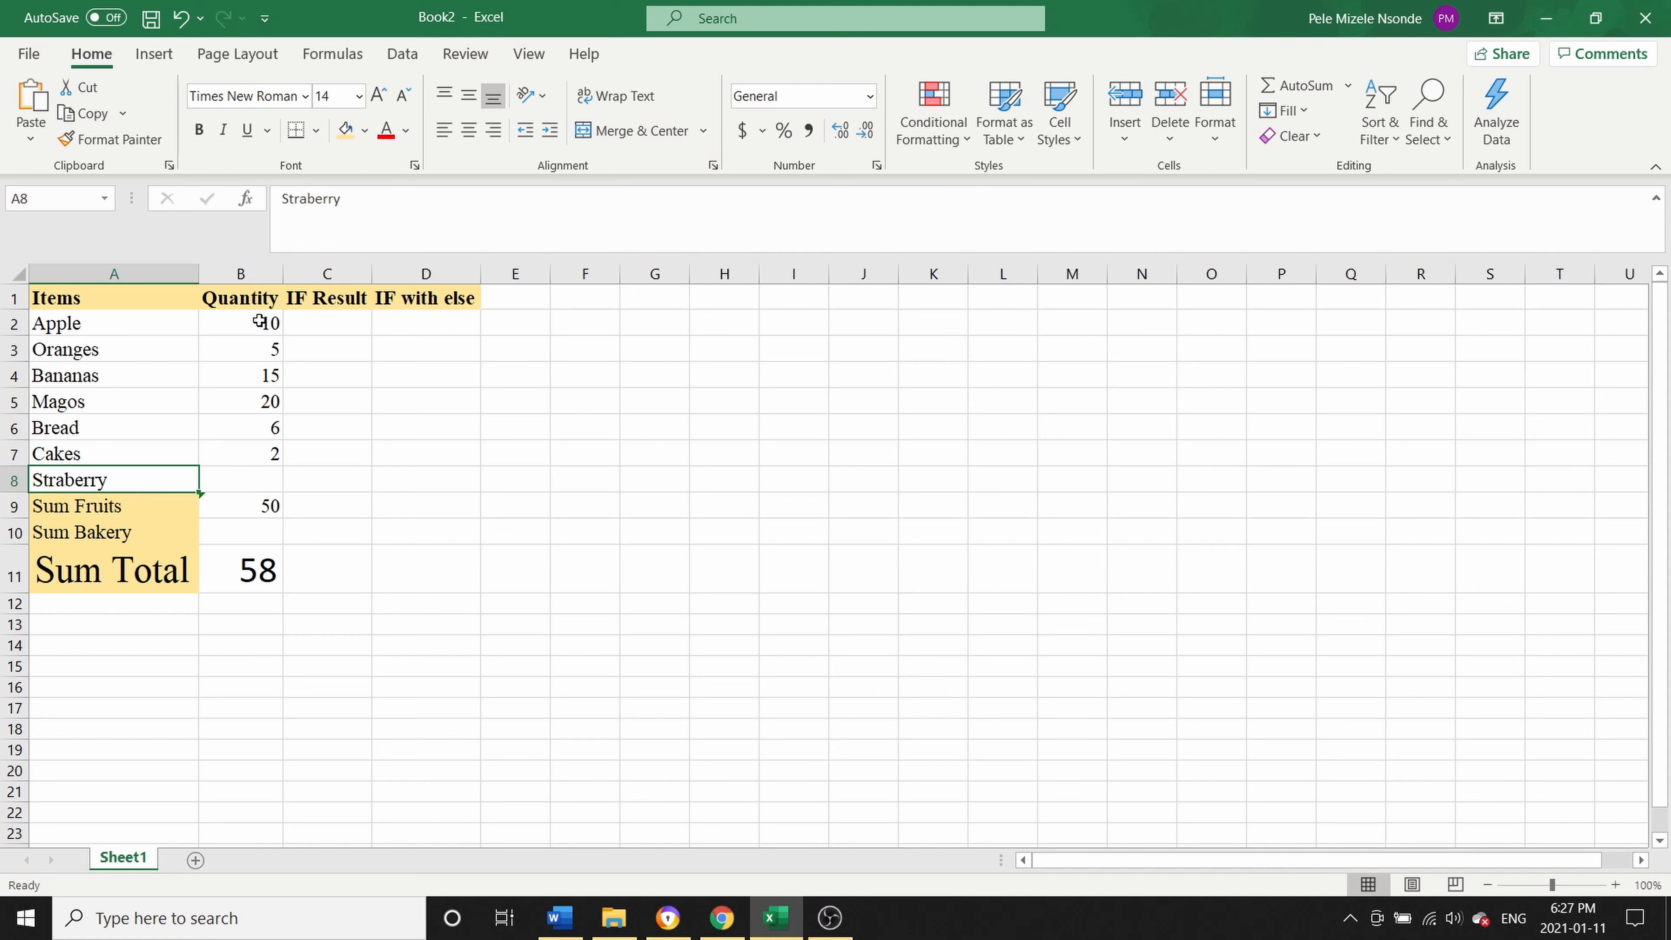
Insert a row above Sum Bakery and label it Sum Fruits add in cell A10.
left_click_drag(263, 324, 260, 353)
left_click(251, 507)
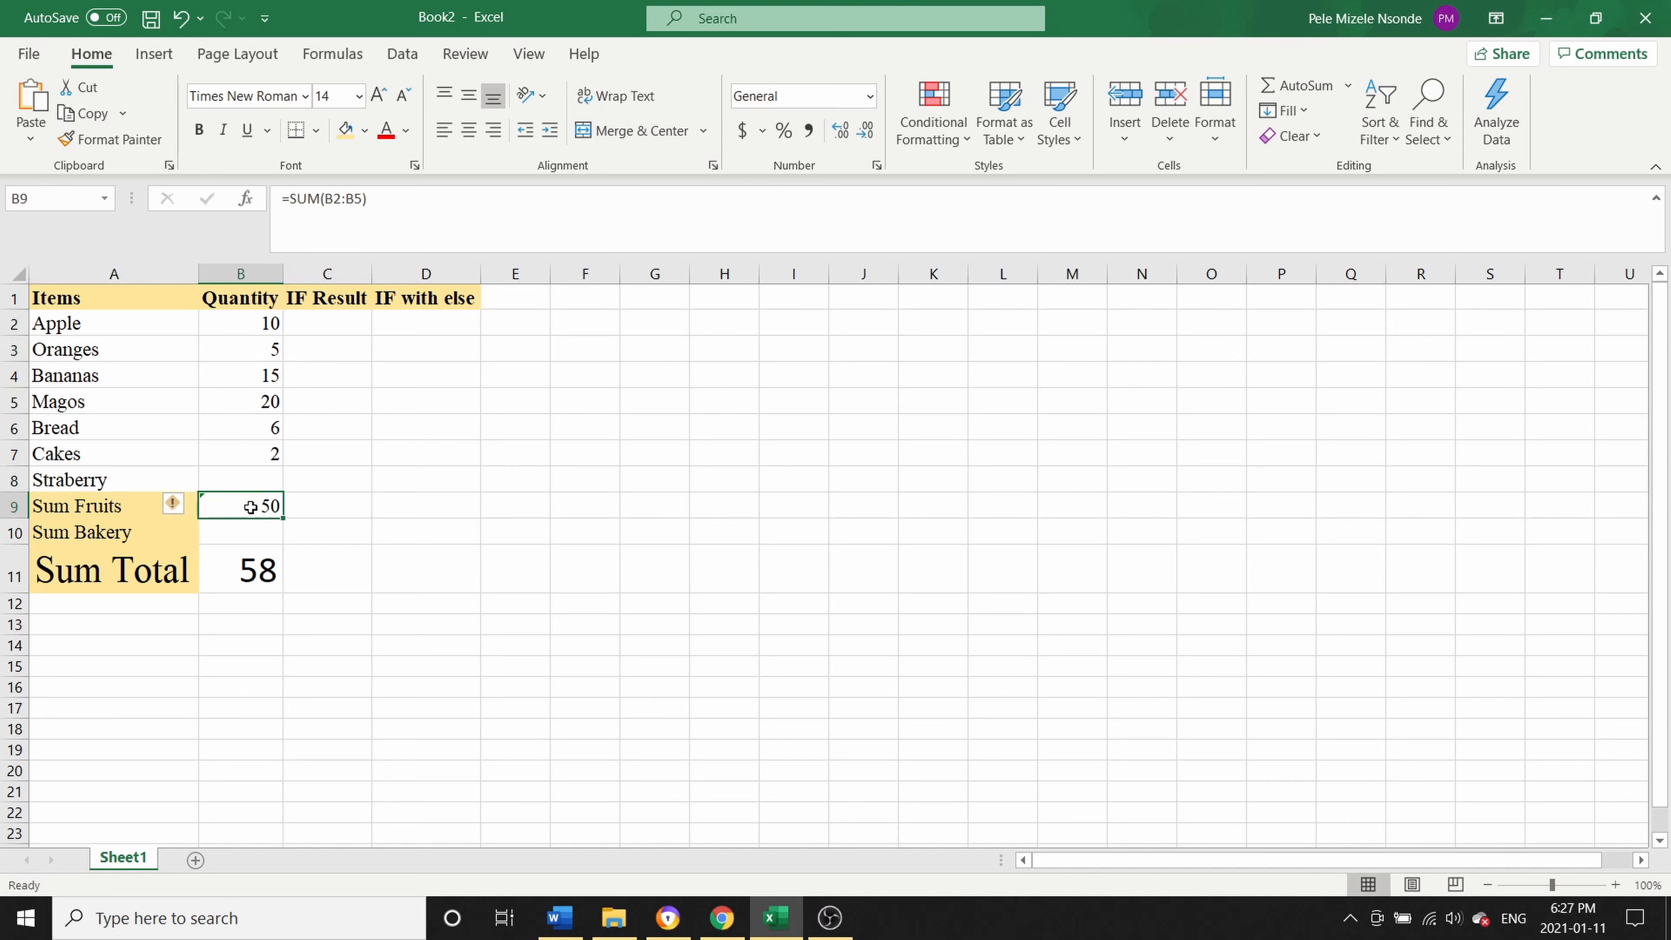
right_click(15, 530)
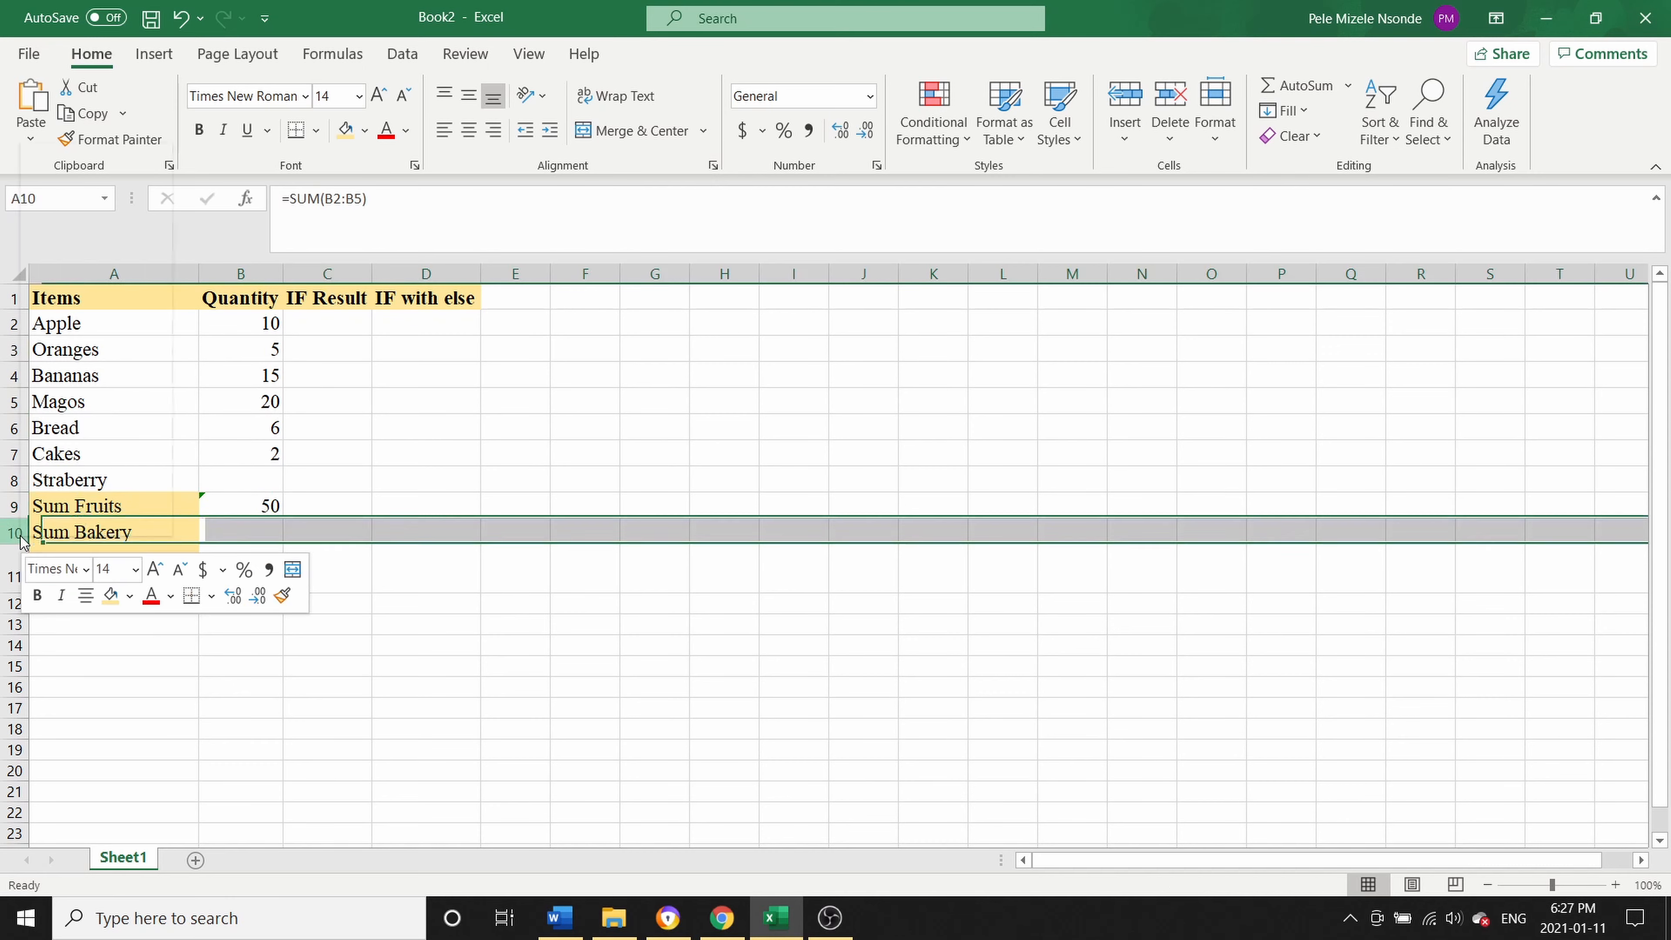
left_click(77, 327)
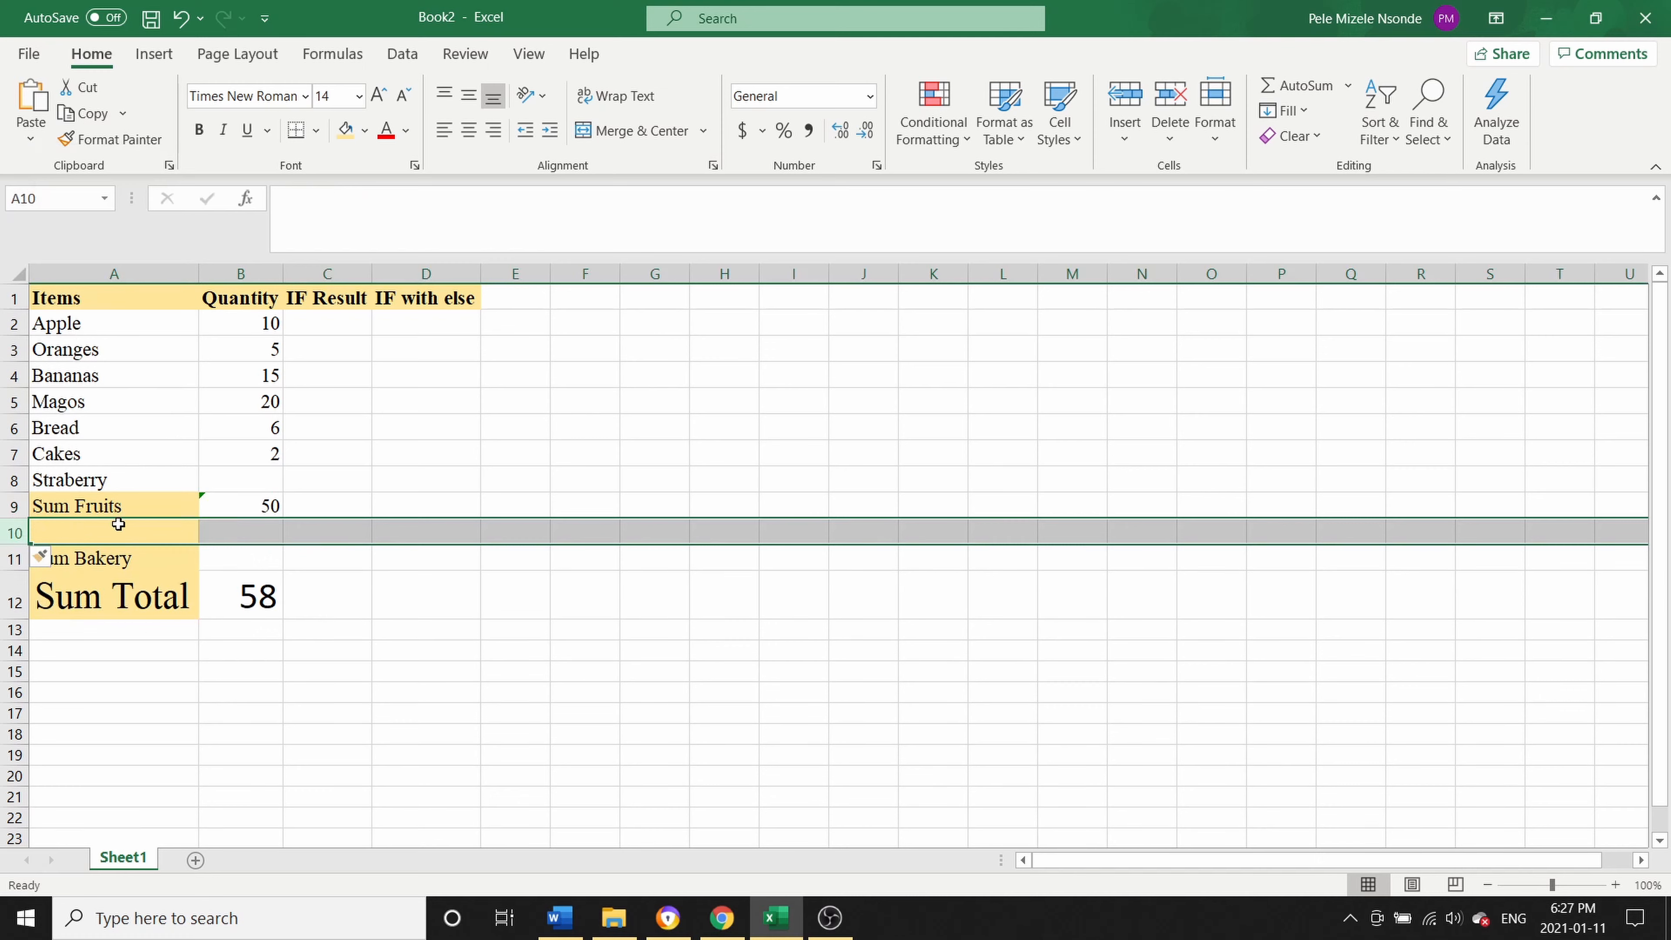
left_click(97, 530)
type("Sum")
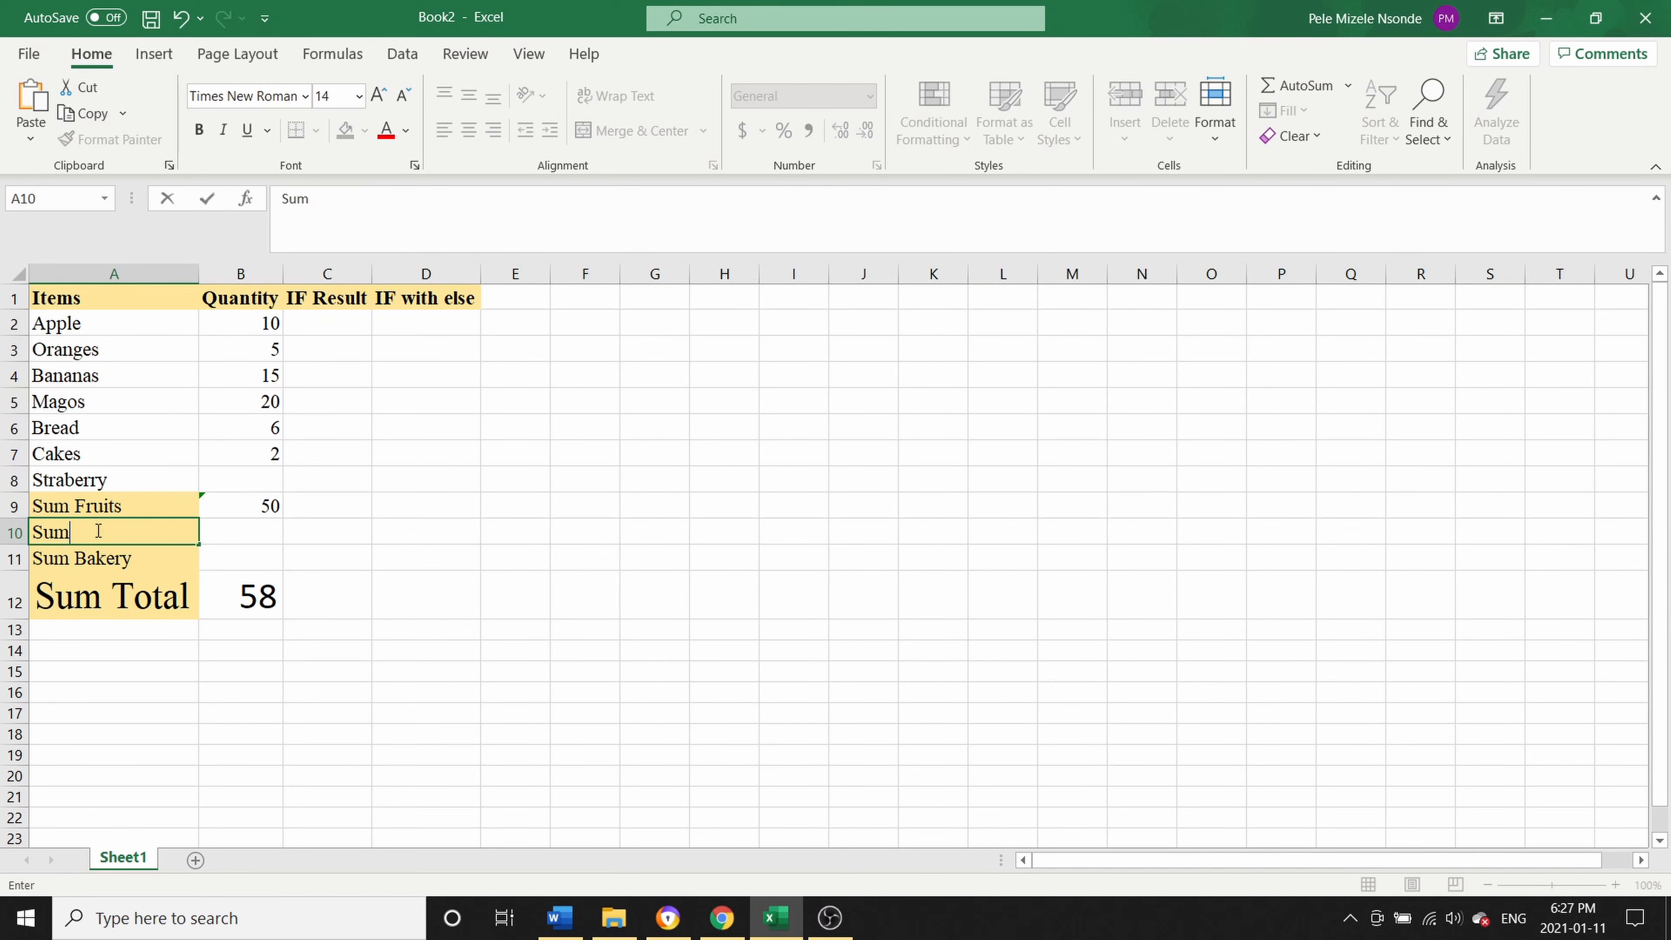
type(" Fruits add")
Try the formula =sum(B2:B5+B8) in cell B10 beside Sum Fruits add, and undo the entry.
left_click(241, 536)
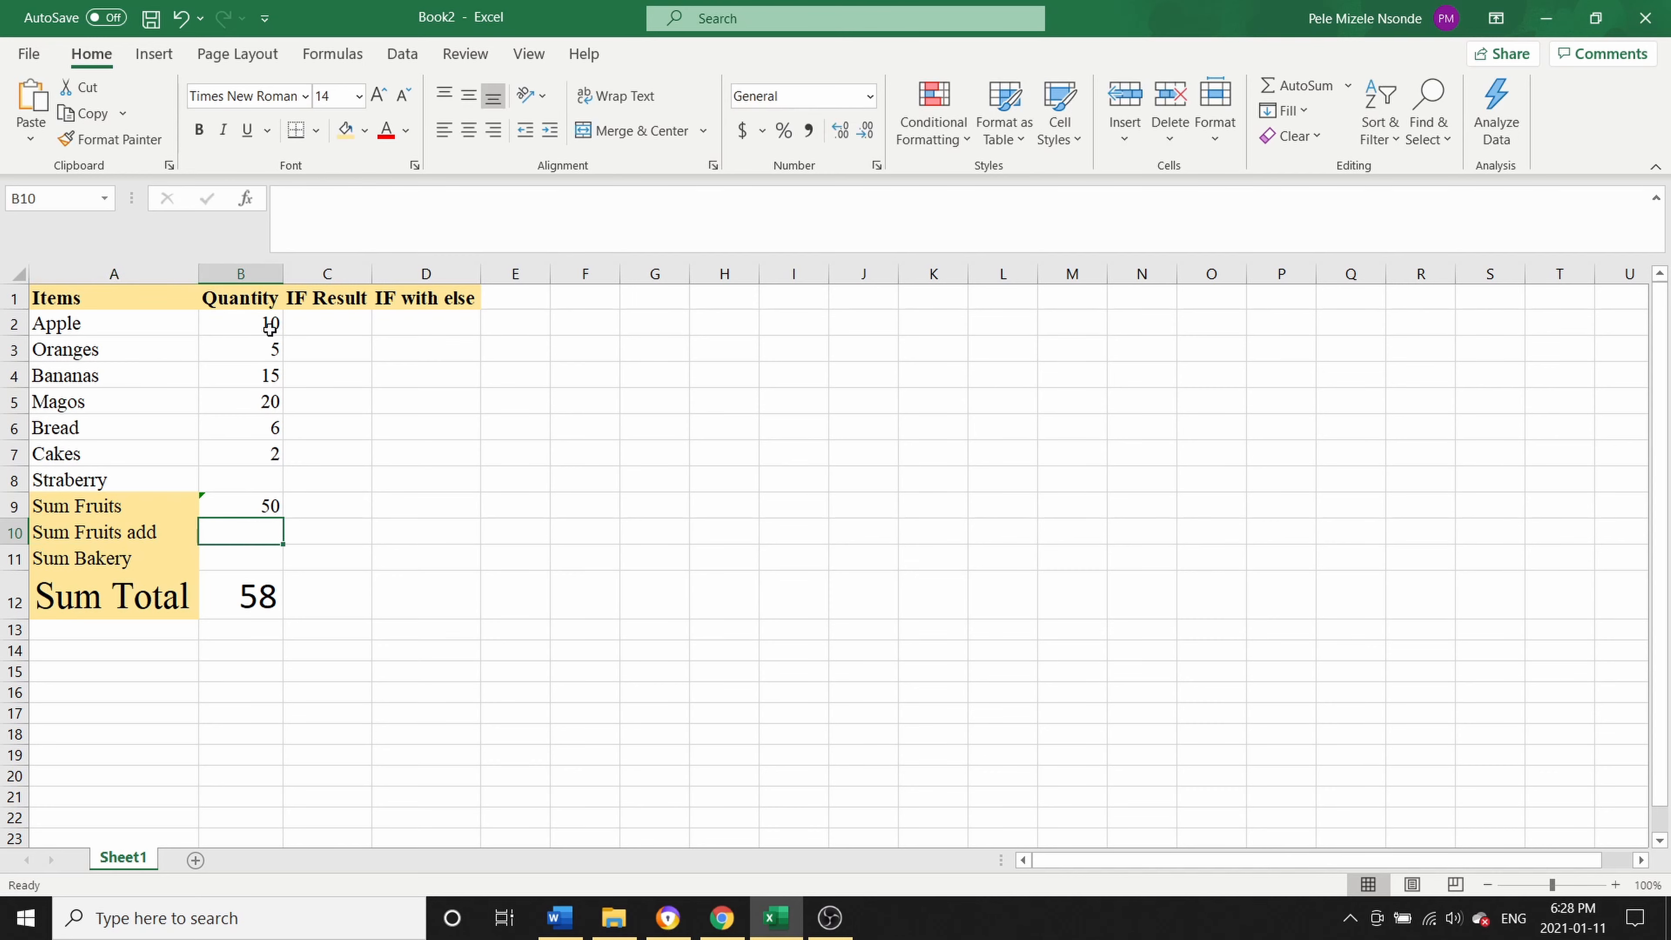
left_click_drag(266, 322, 263, 400)
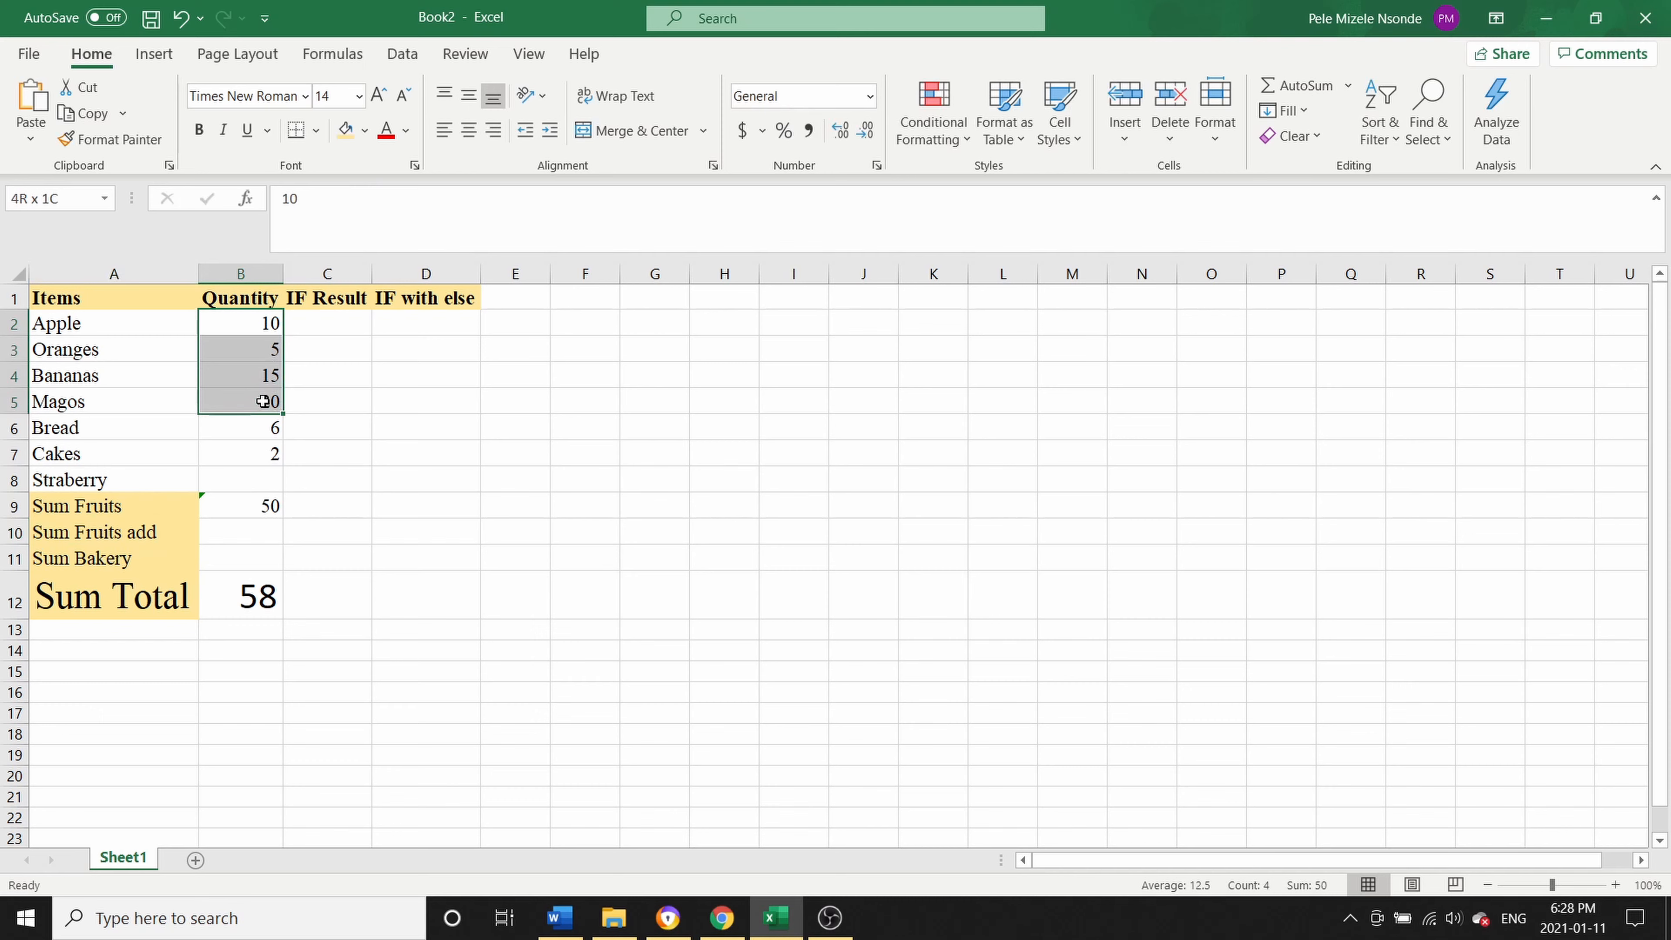
left_click_drag(129, 434, 179, 477)
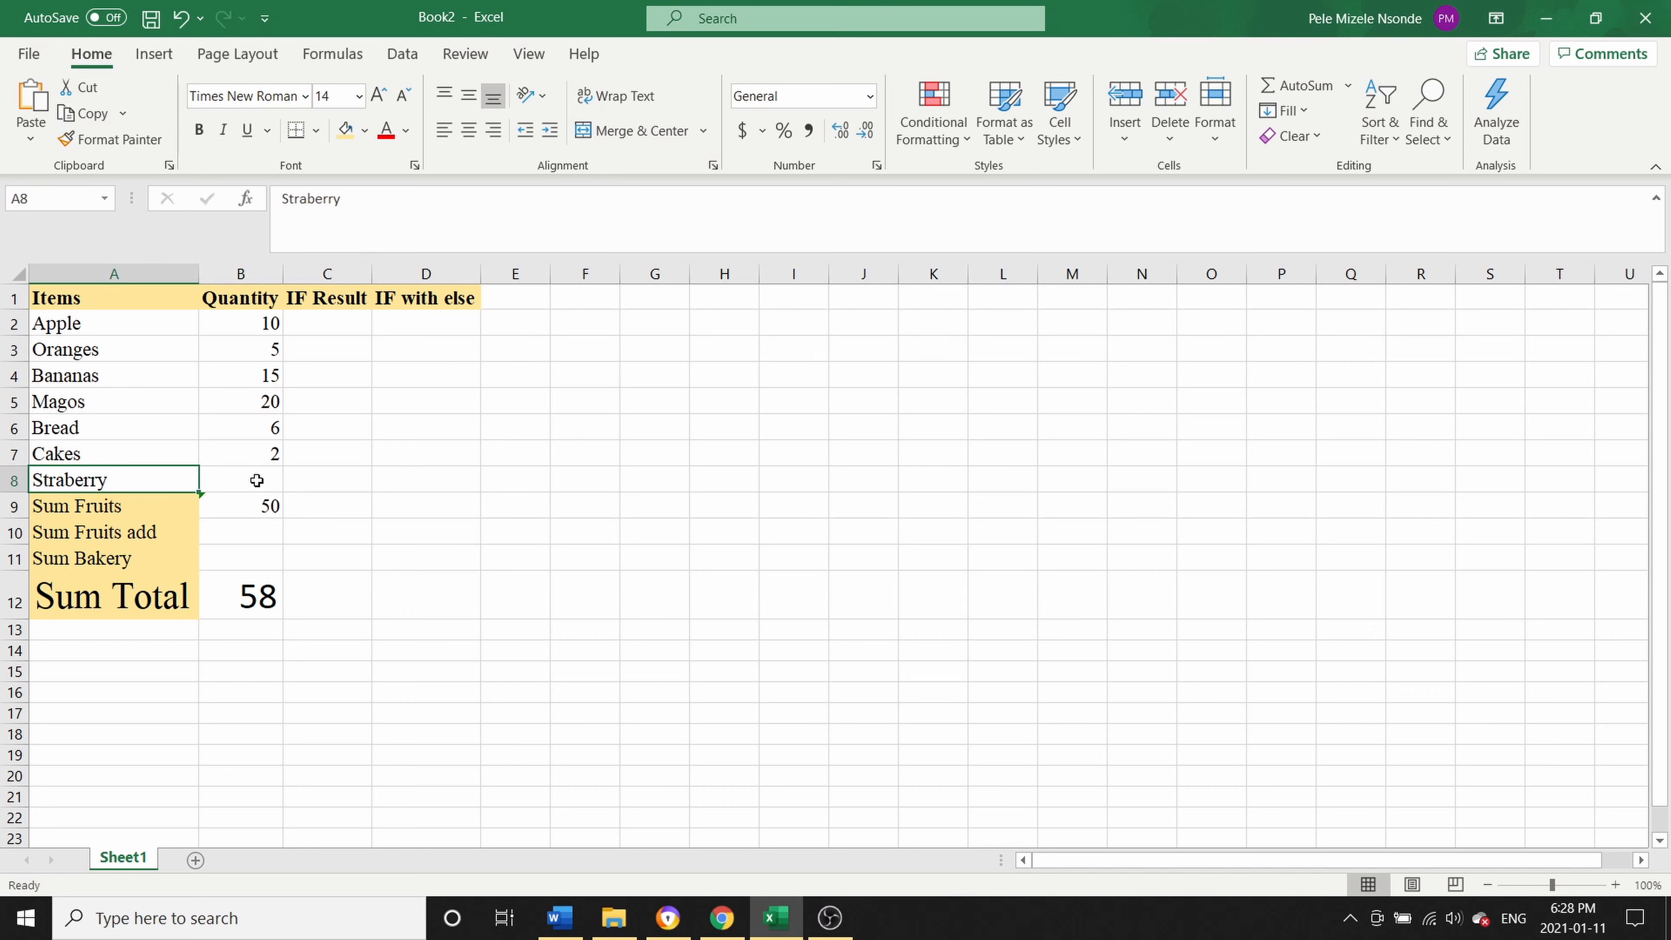
left_click(232, 539)
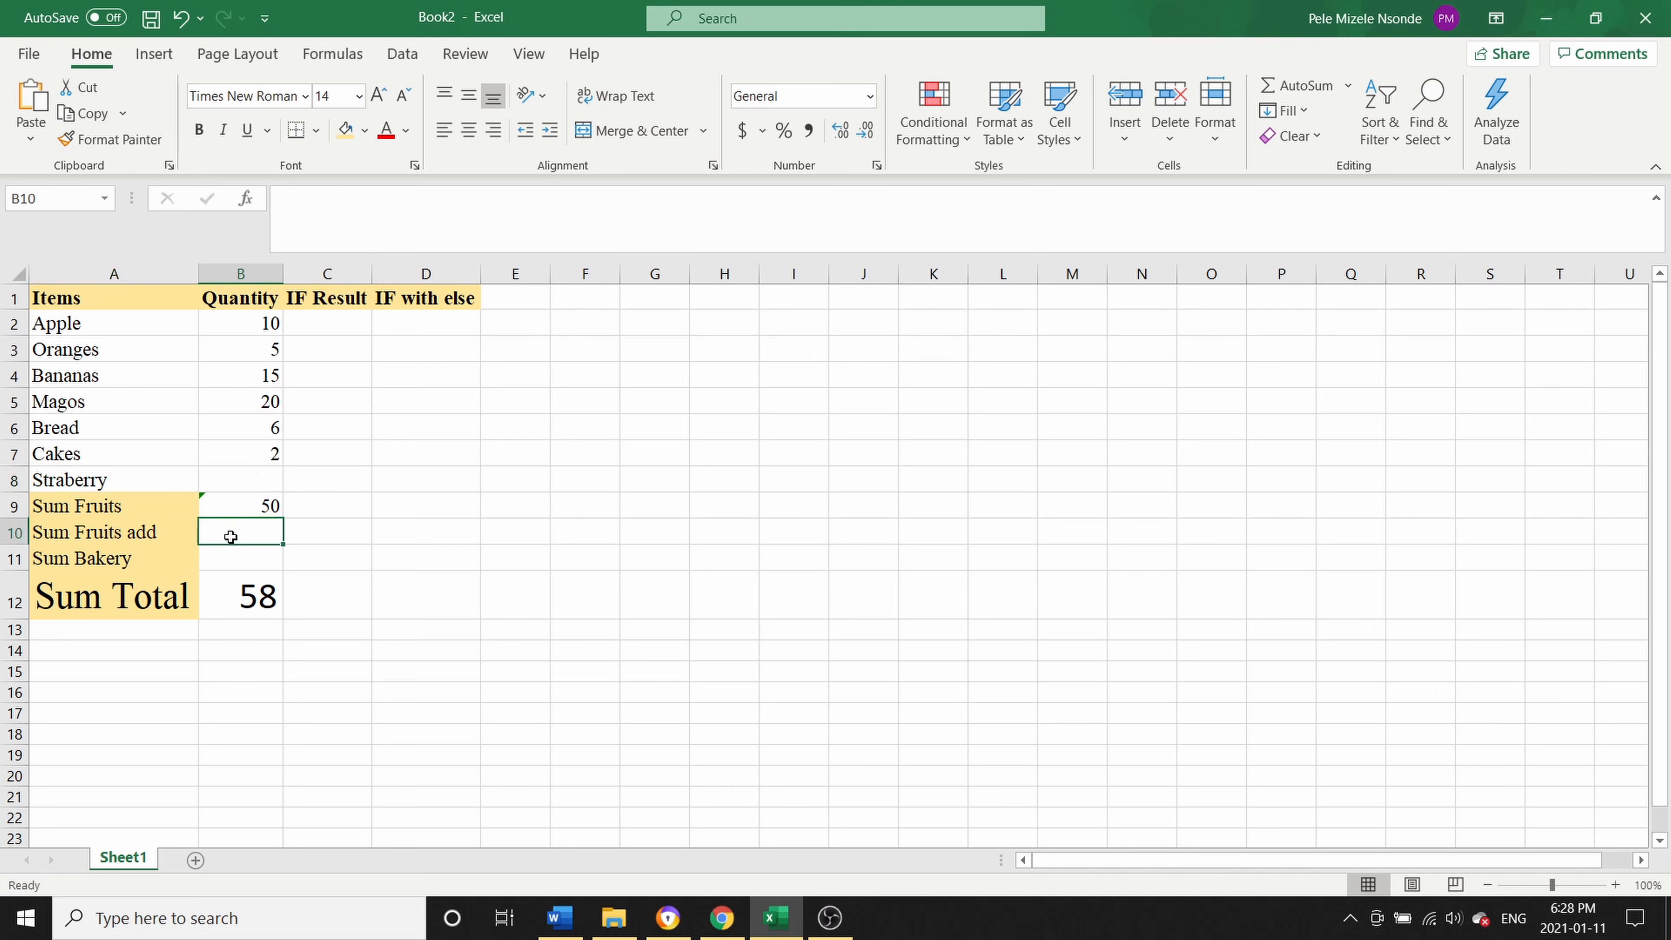
type("=su")
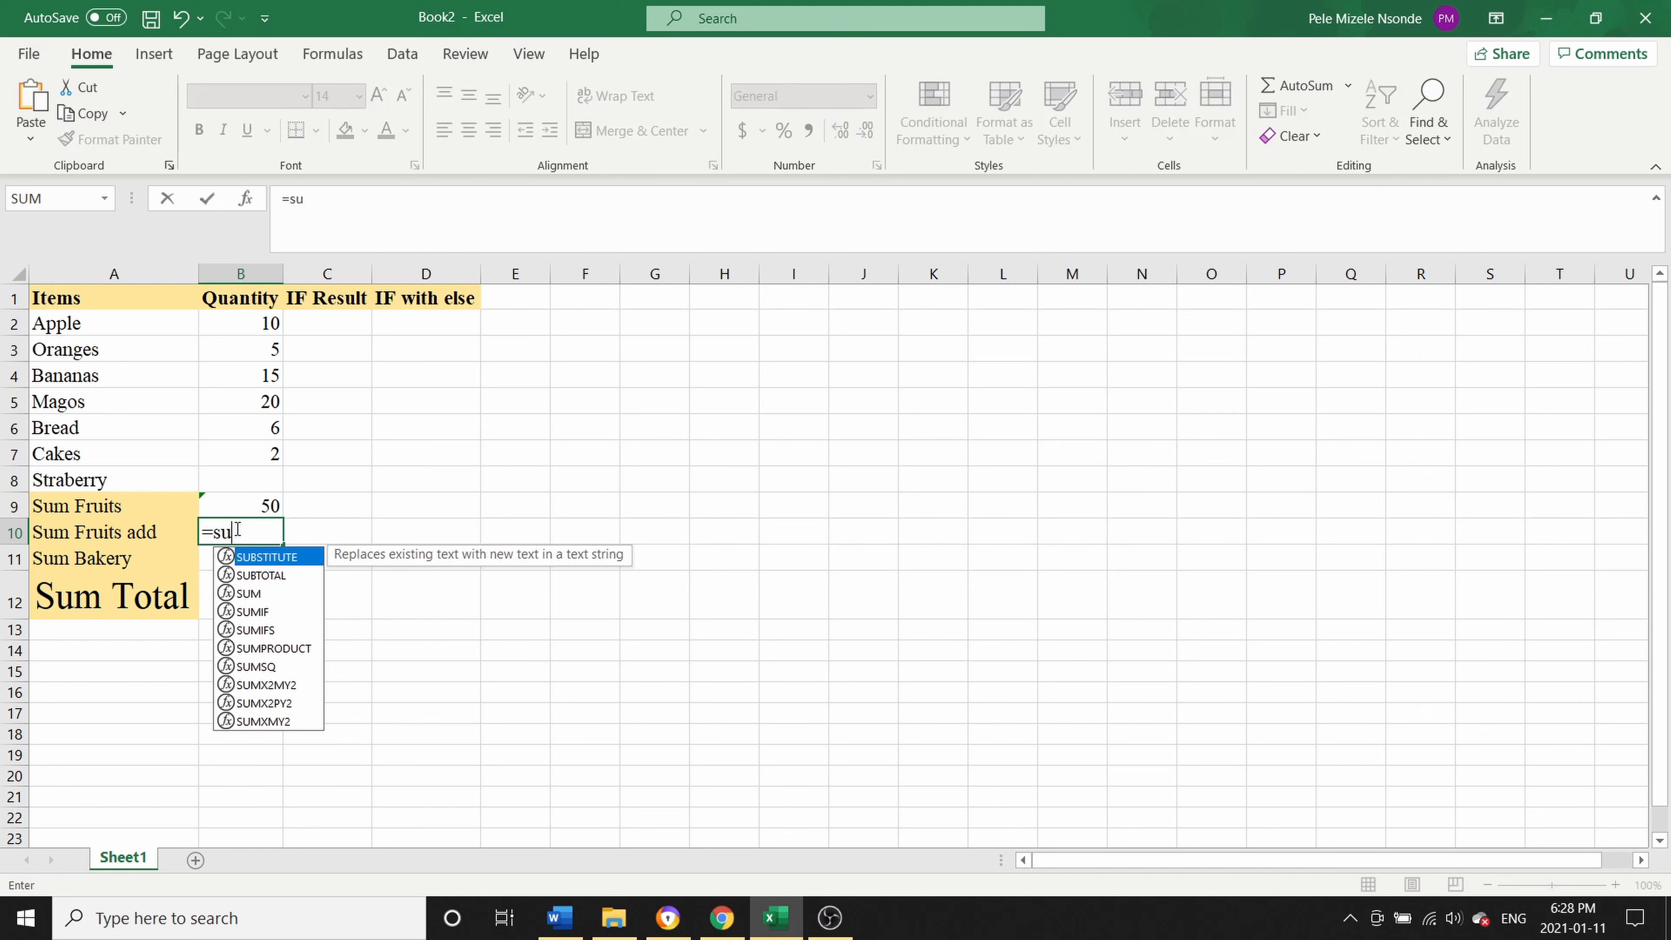
type("m(")
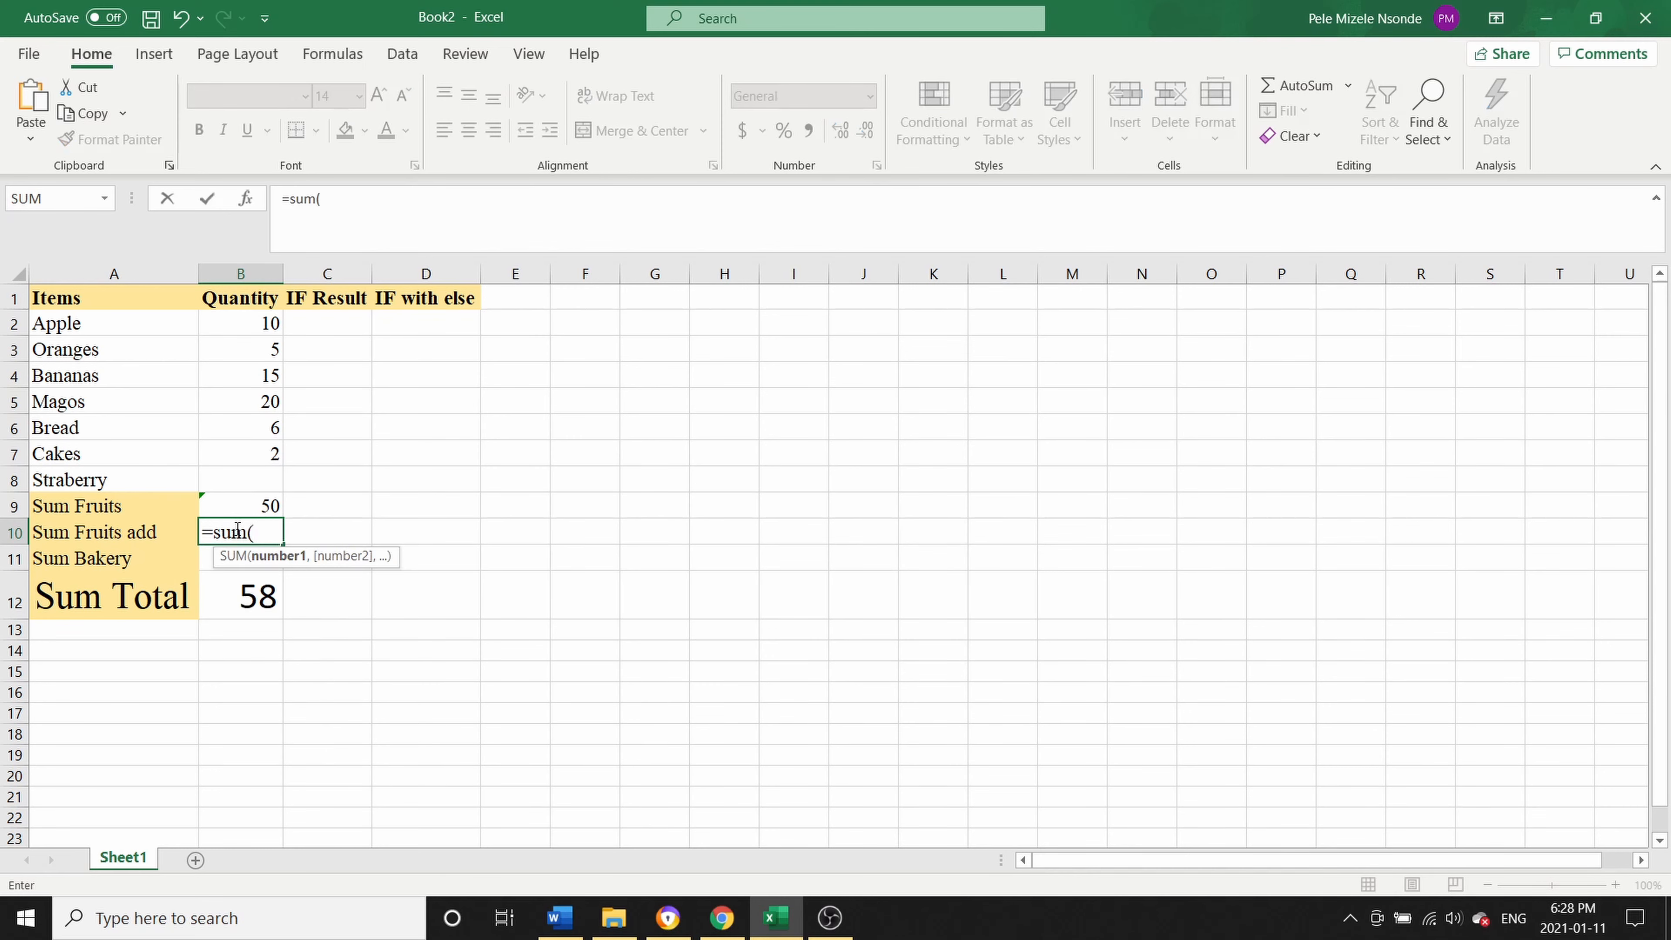
left_click_drag(254, 323, 259, 399)
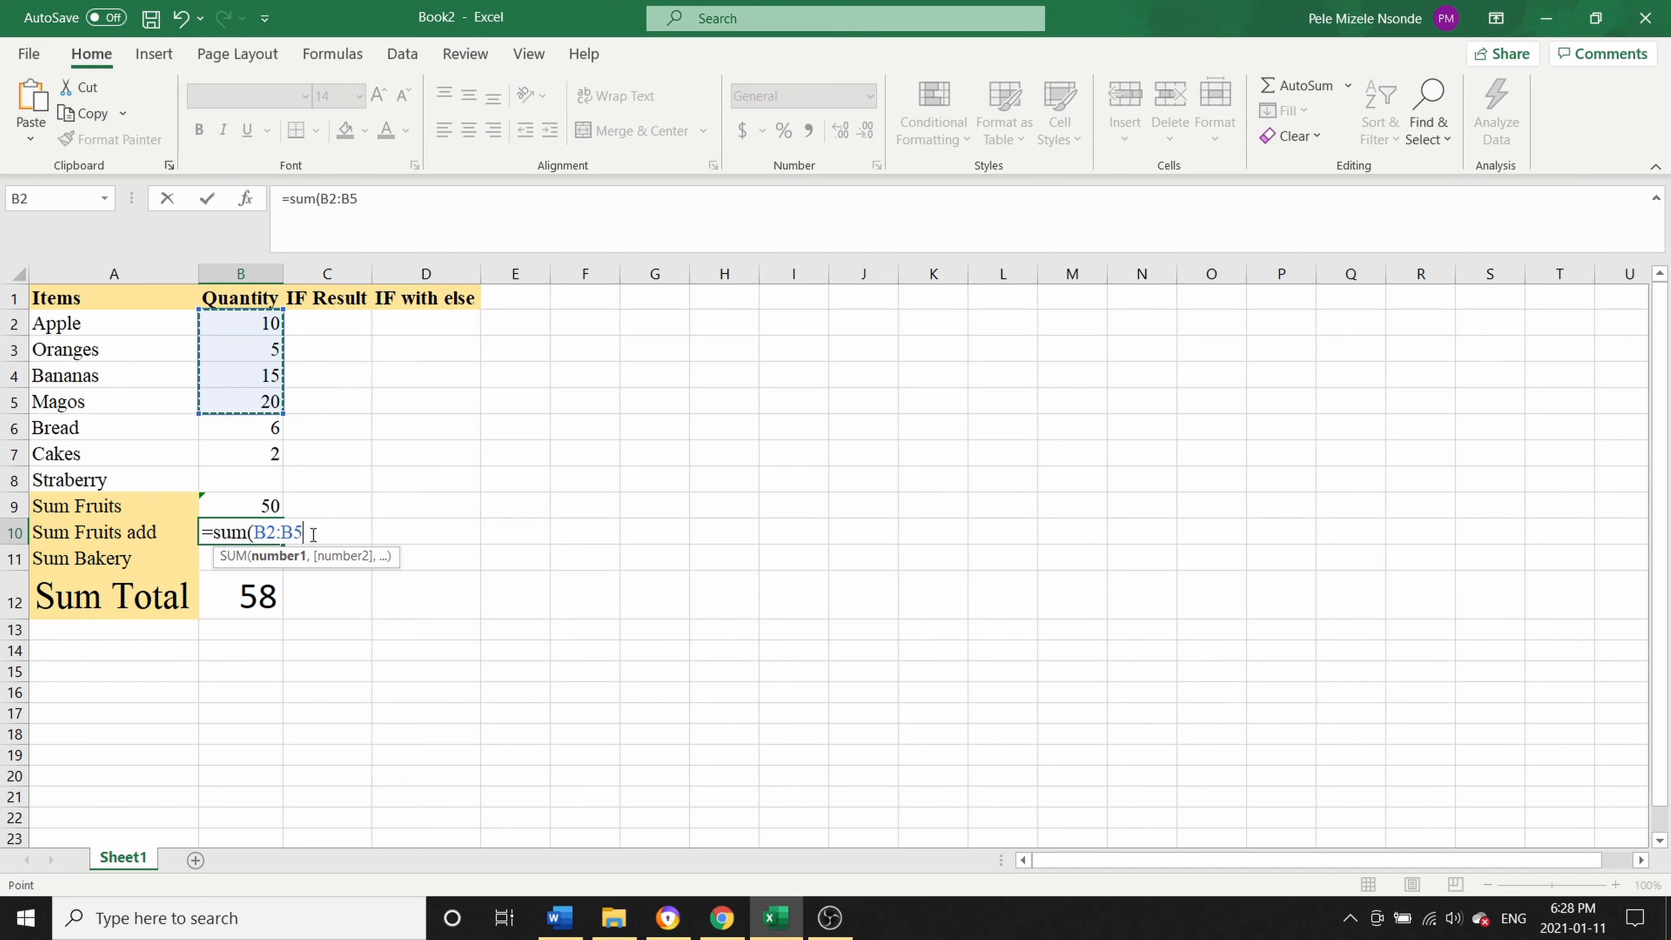
type("+B")
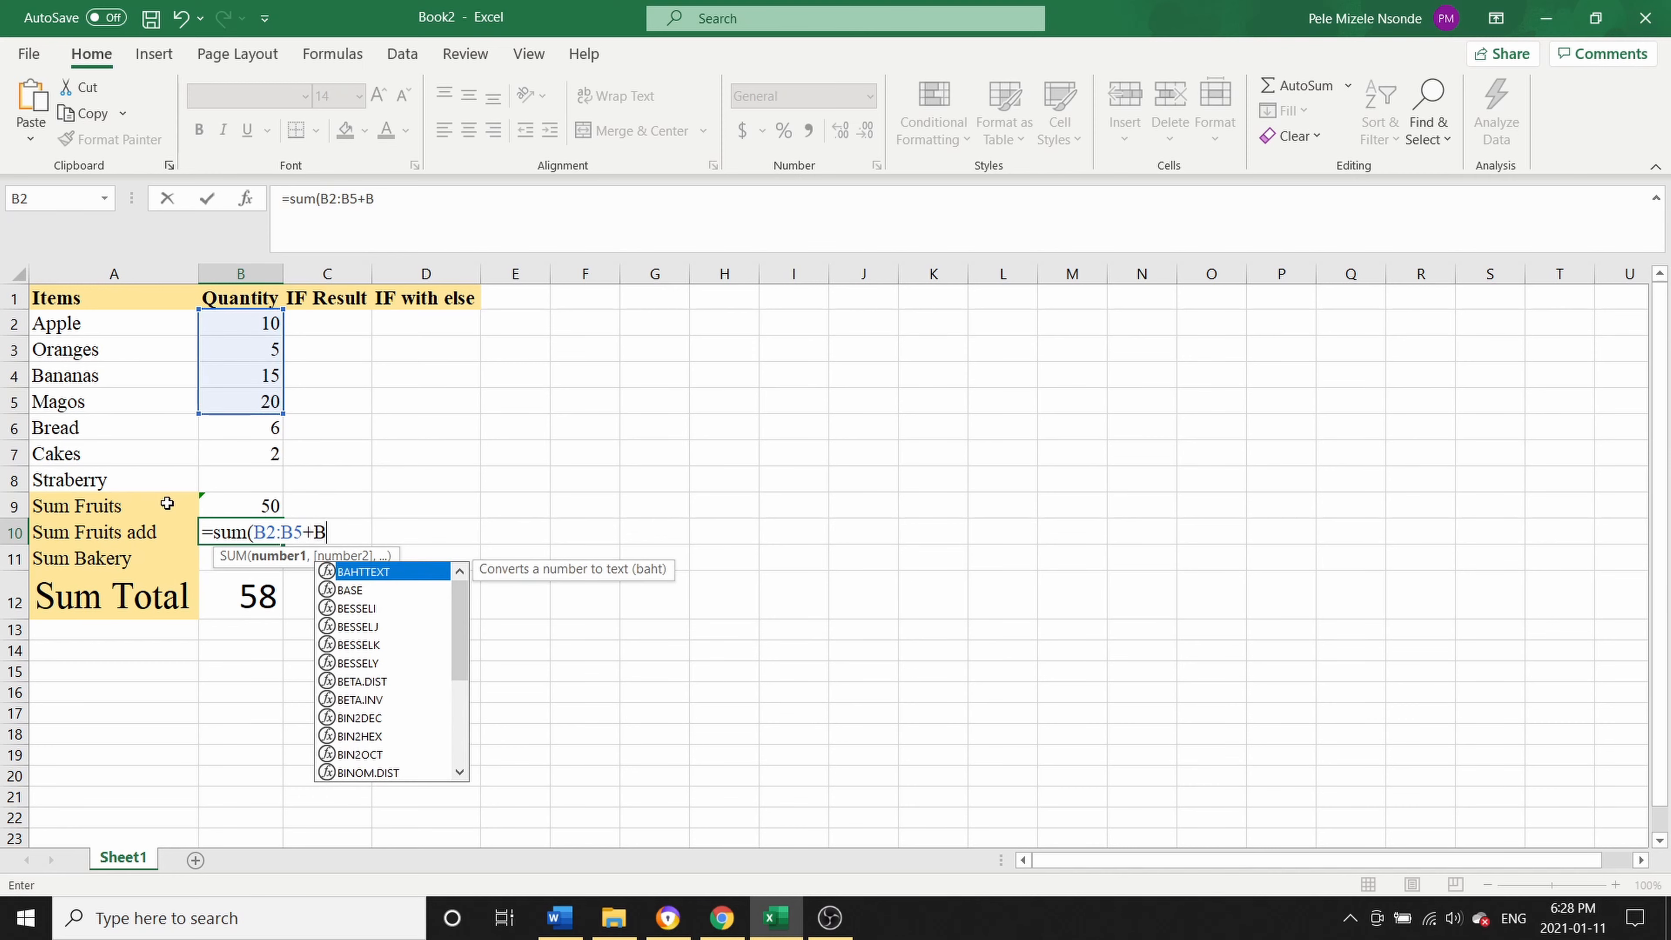
type("8")
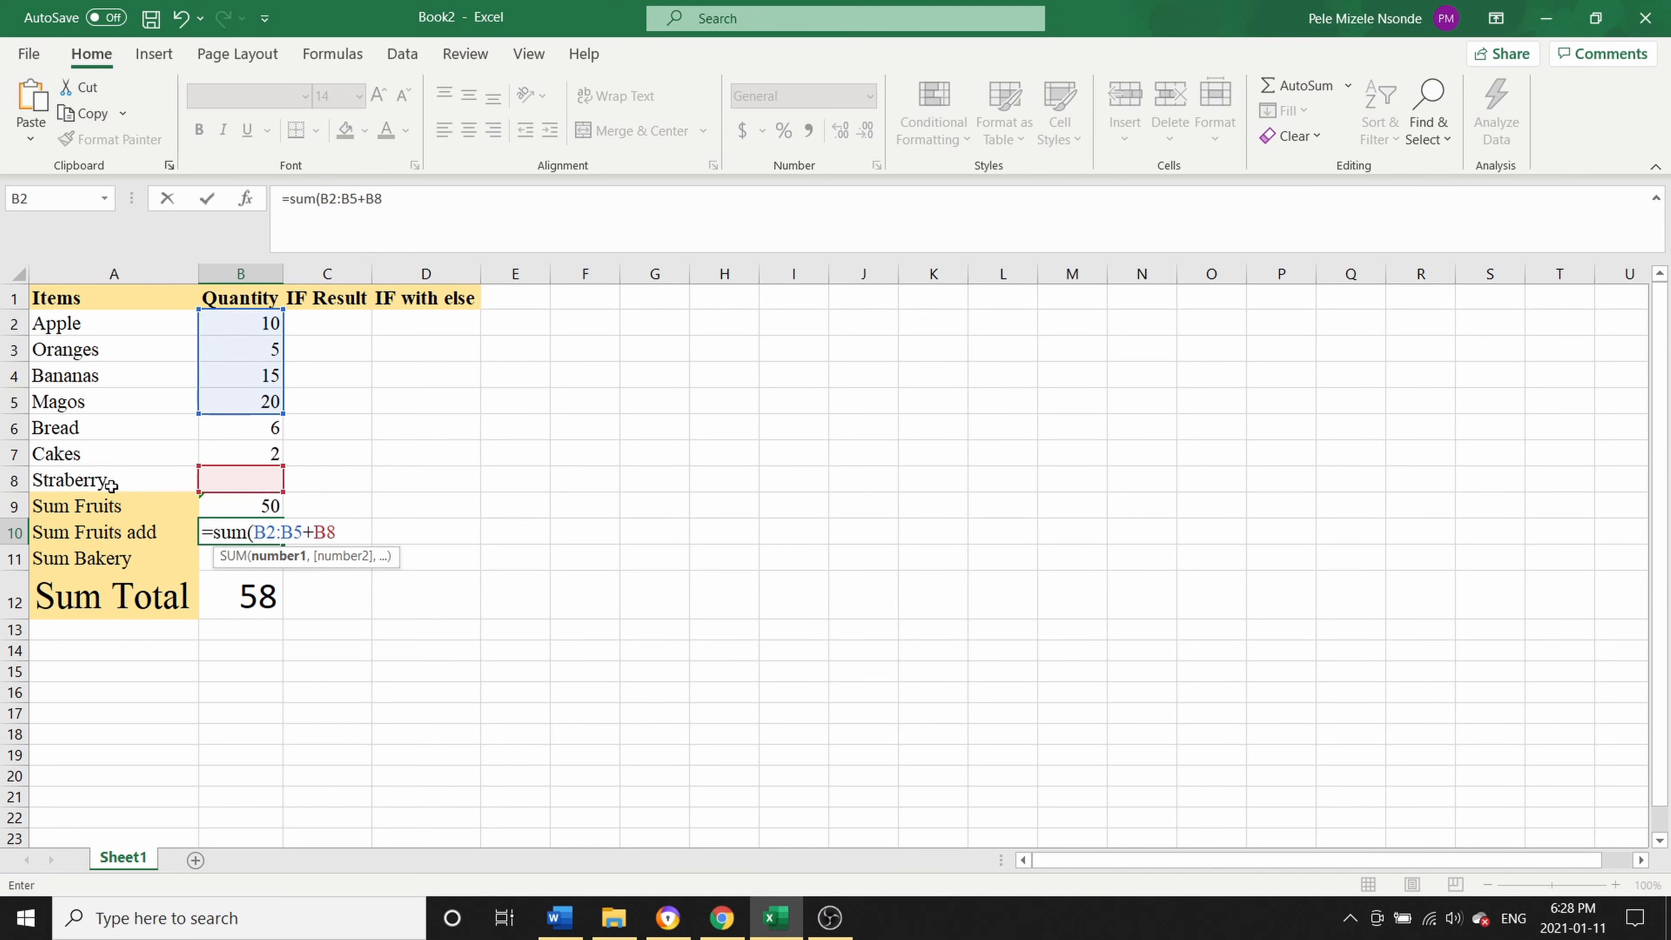
key("Return")
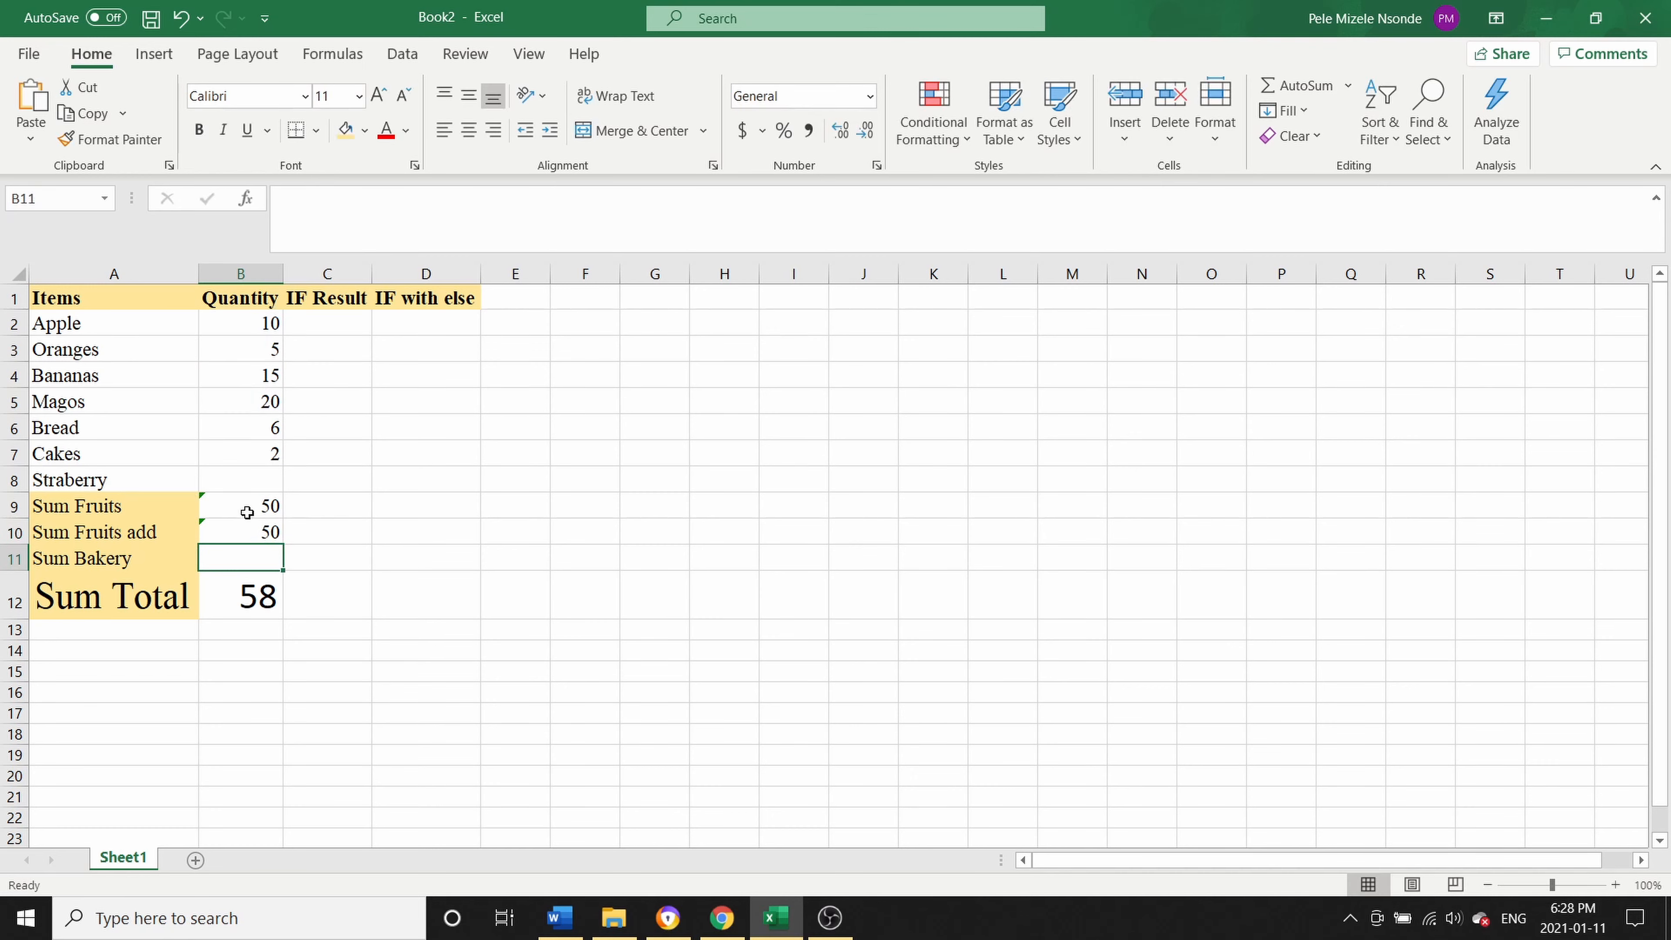
left_click(256, 472)
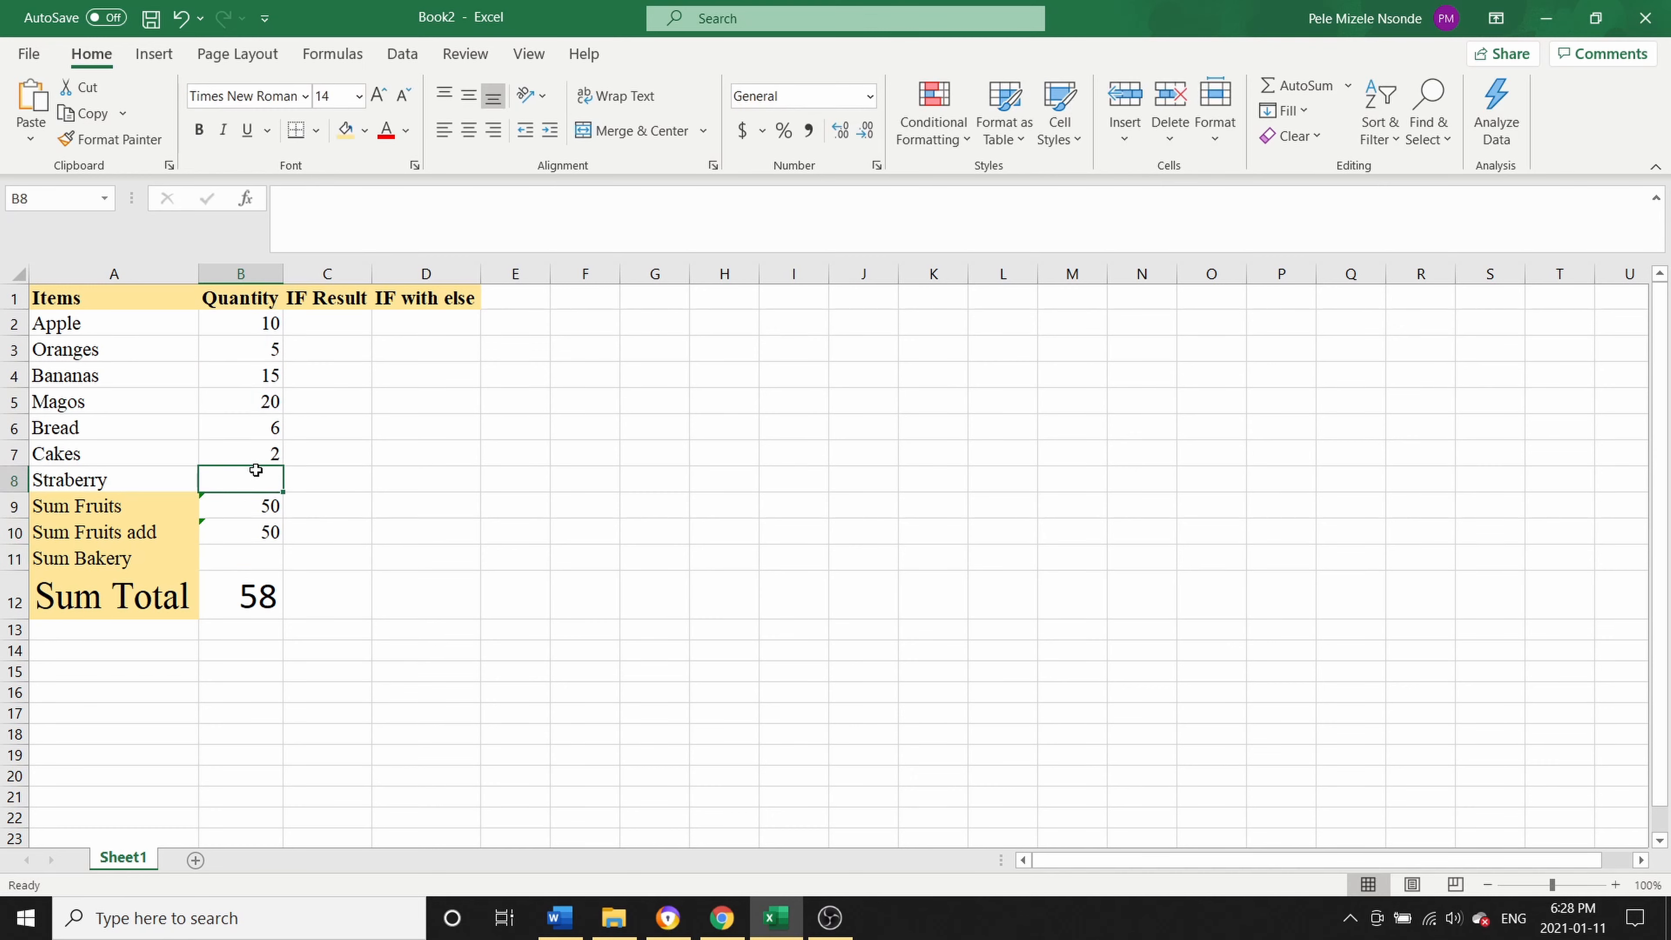
key("ctrl+z")
Set the Straberry quantity in cell B8 to 70.
left_click(261, 482)
type("70")
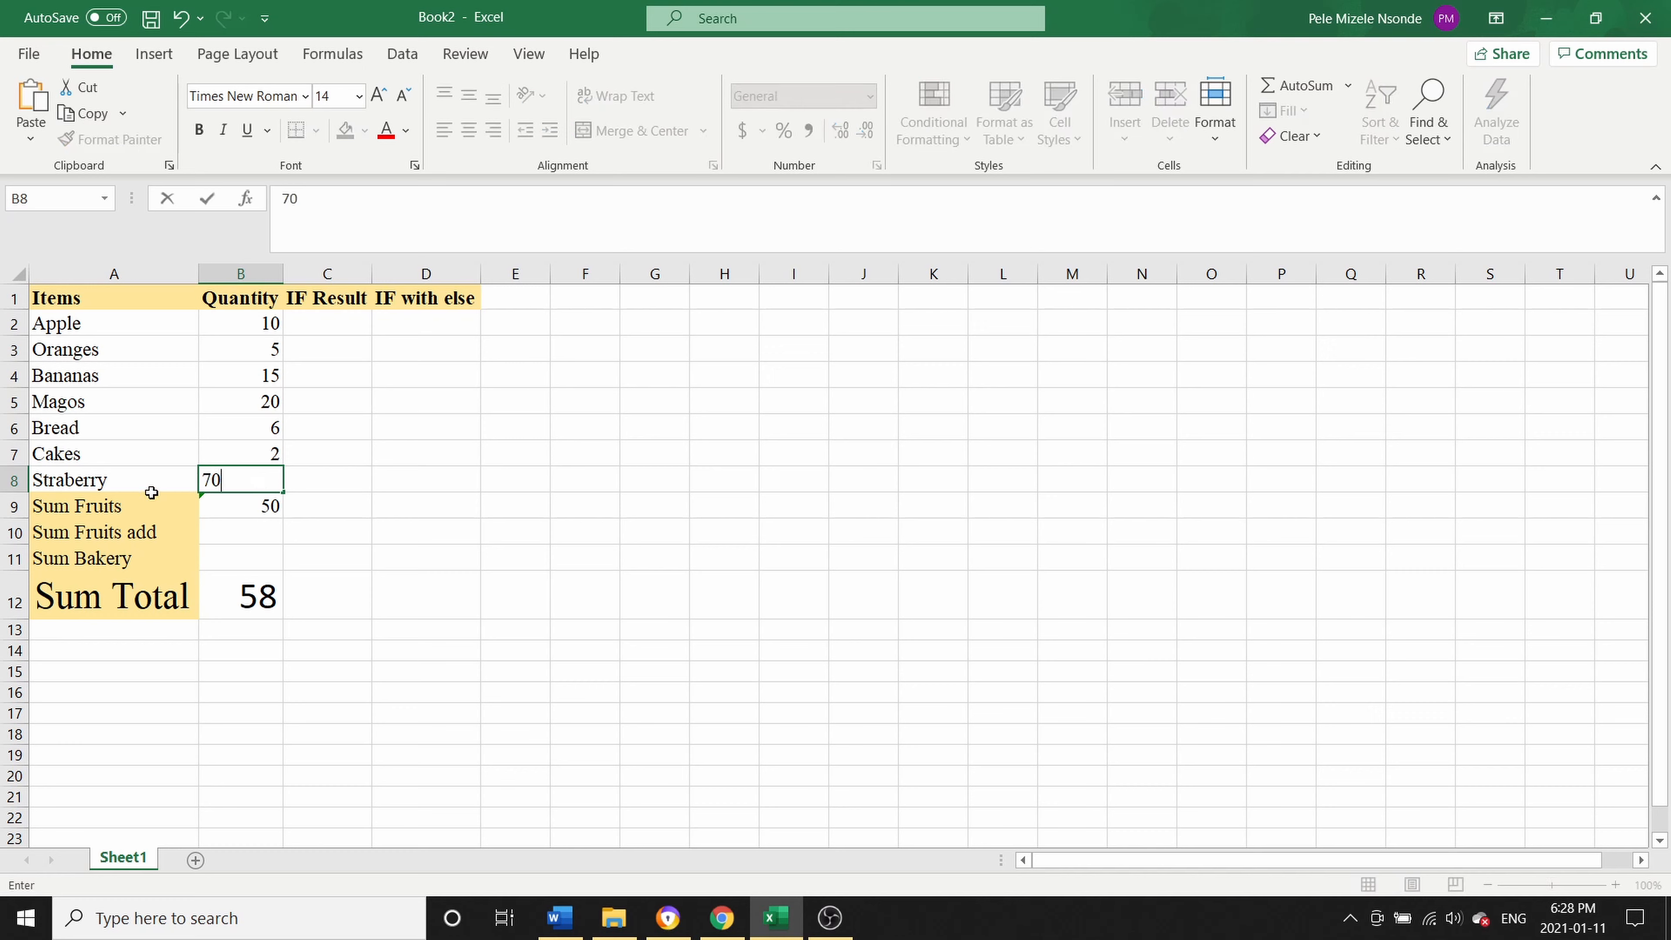
left_click(120, 485)
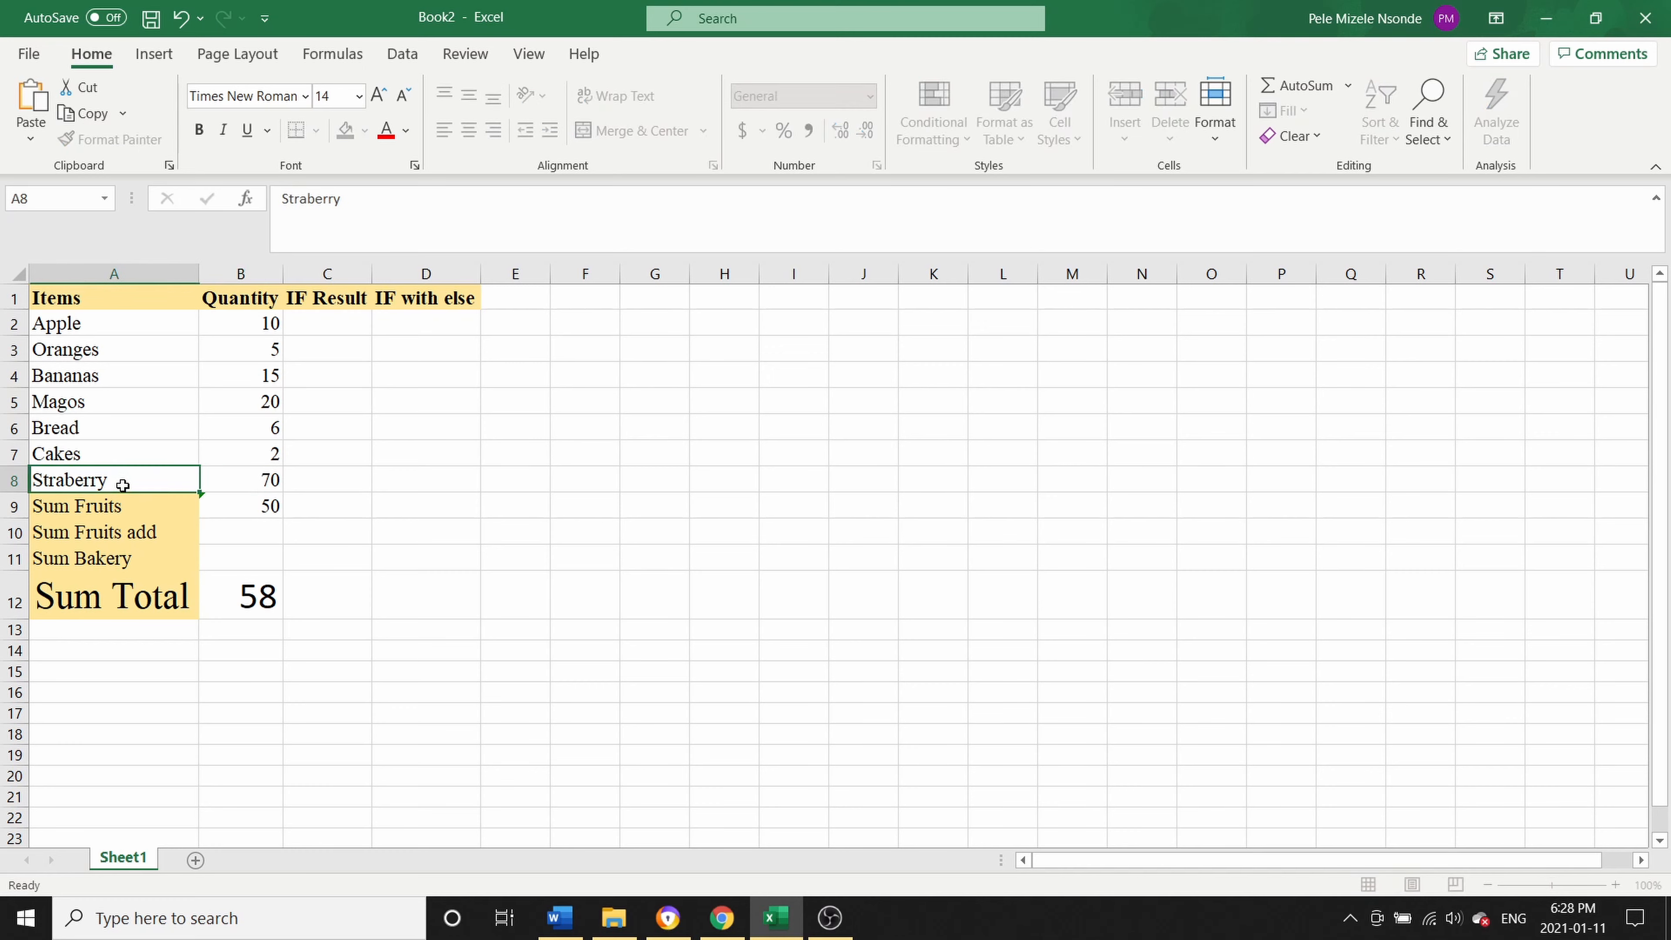
left_click(302, 645)
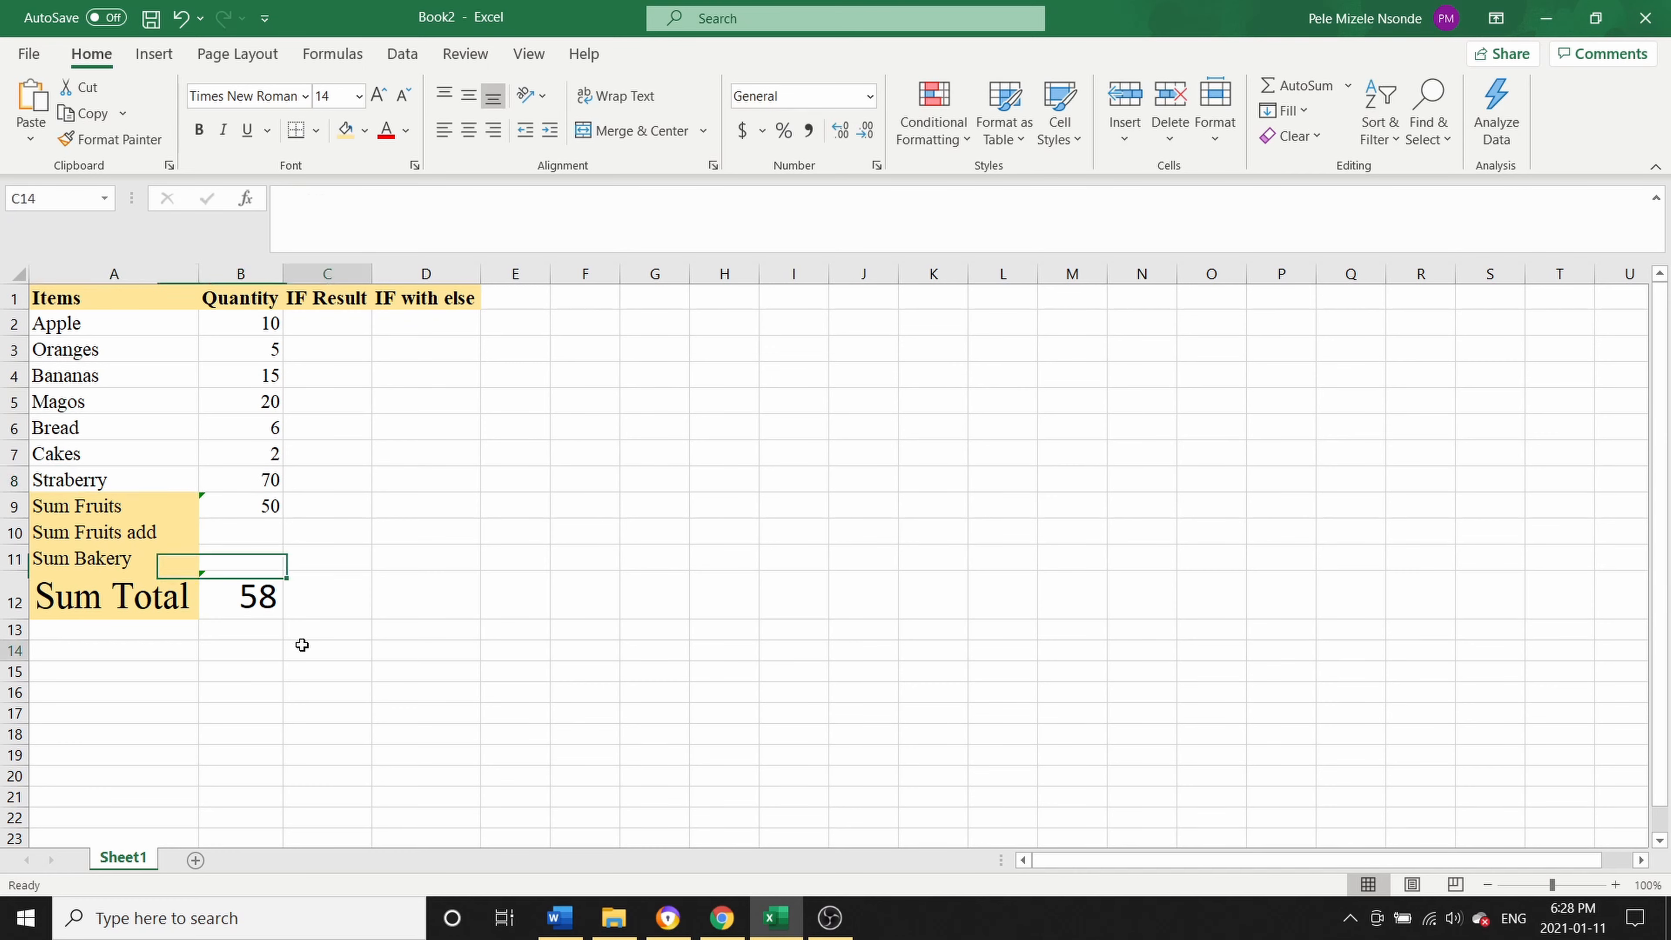
Enter =sum(B2:B5+B8) in cell B10 beside Sum Fruits add and reselect the cell to check its formula.
left_click(246, 538)
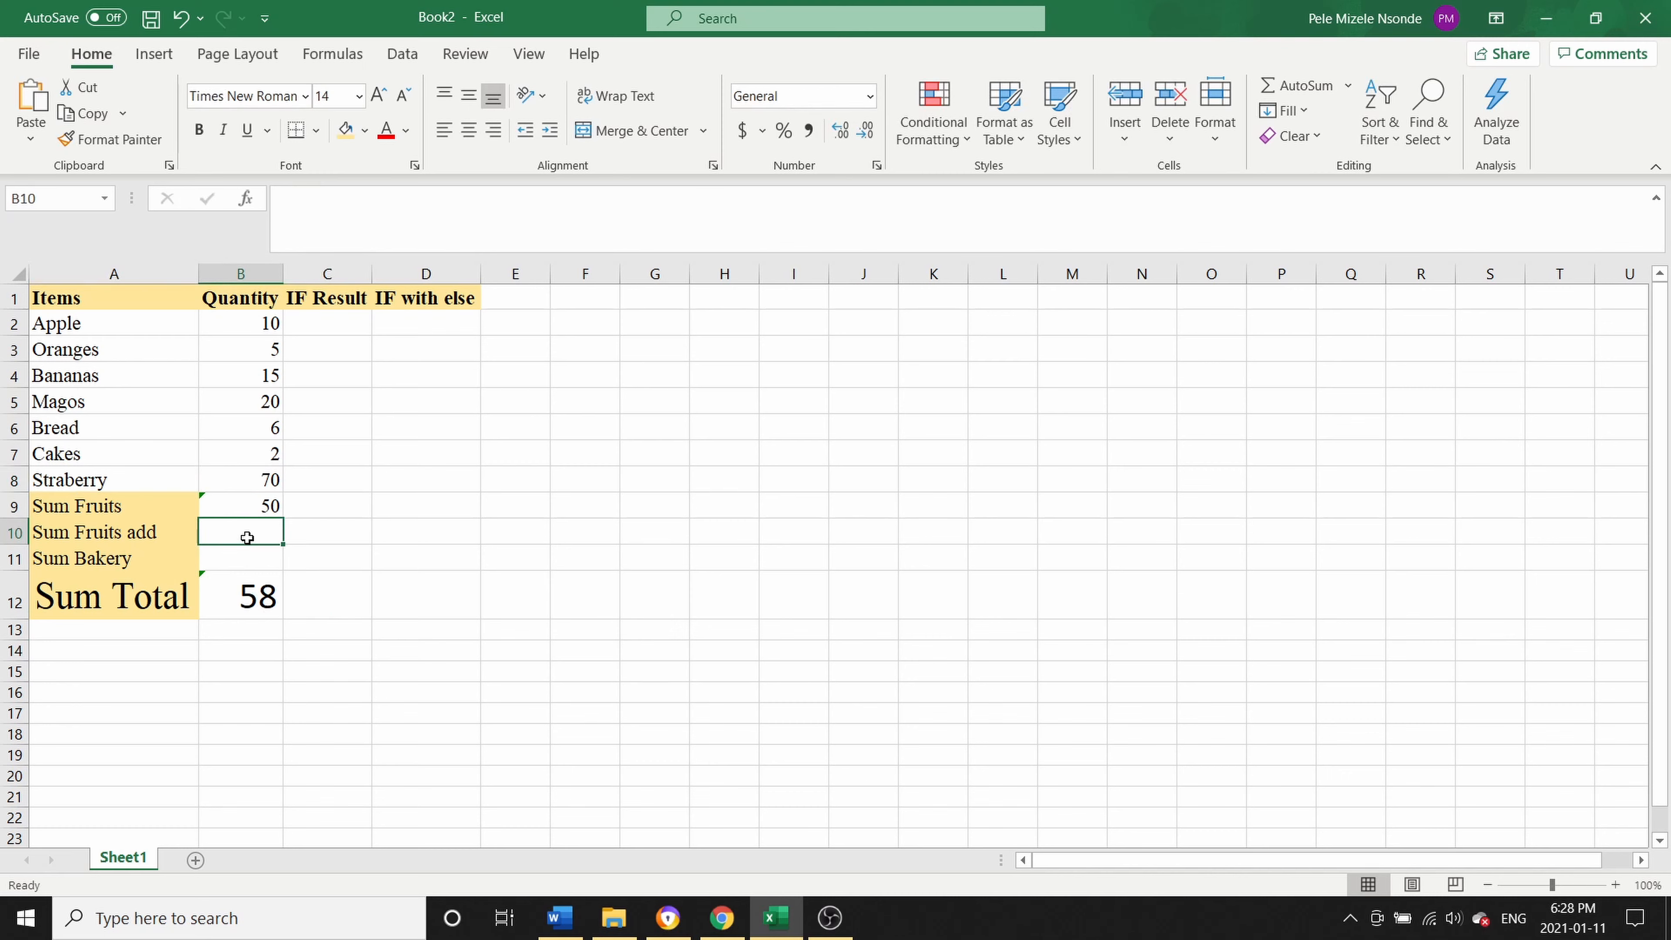
type("=sum")
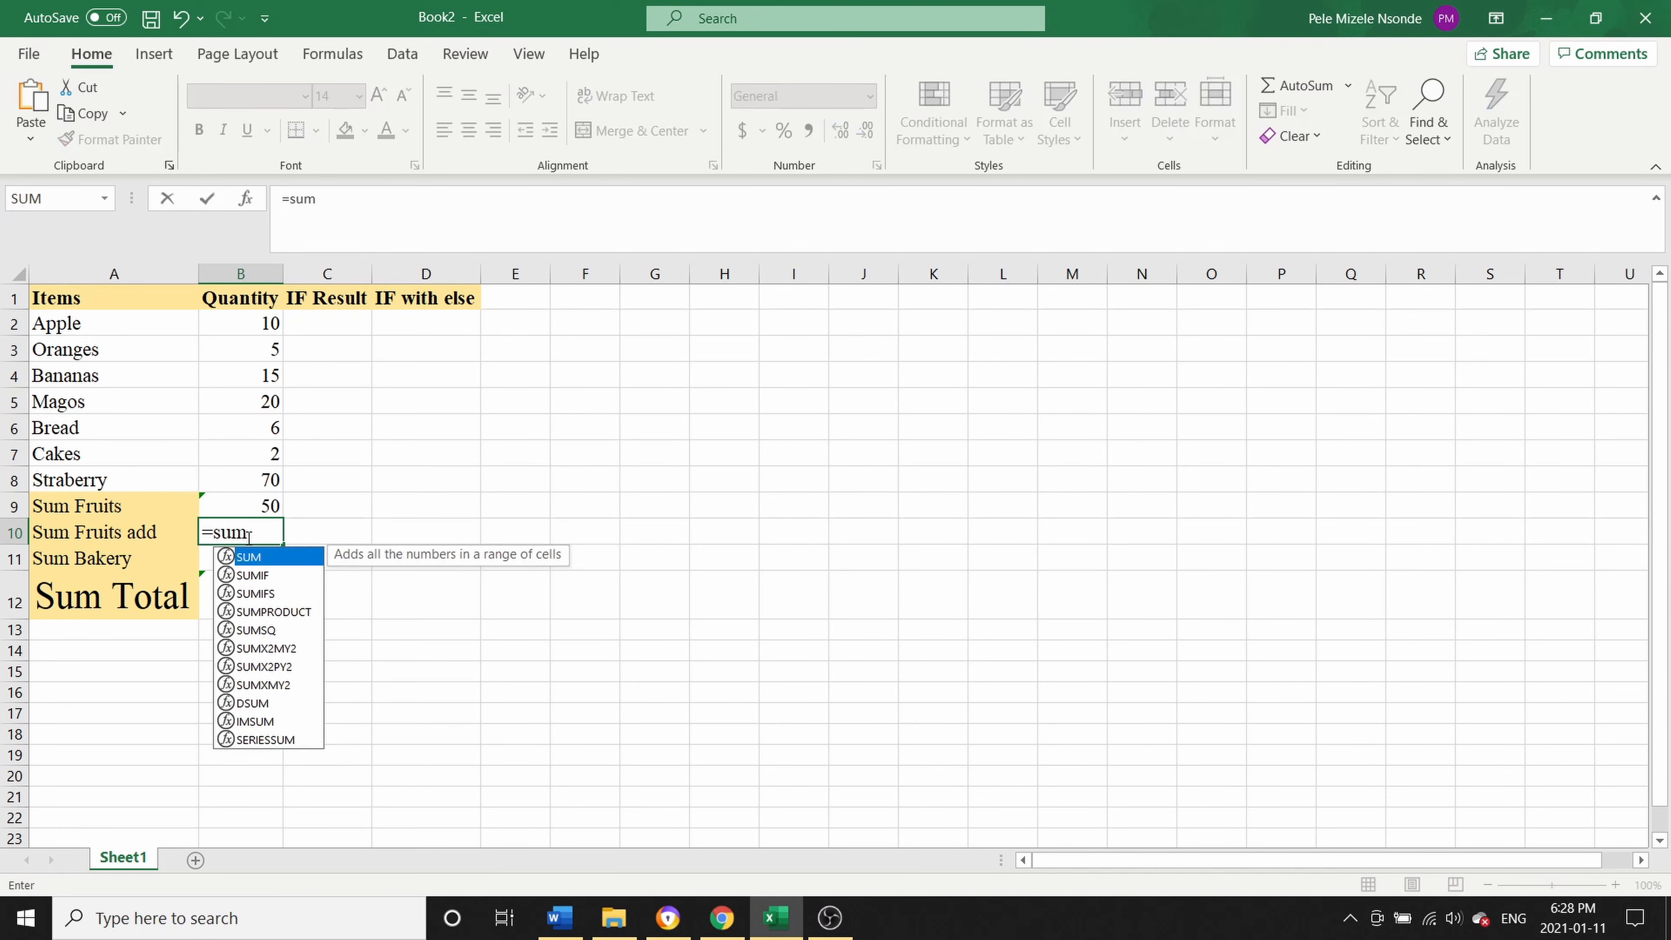
type("(")
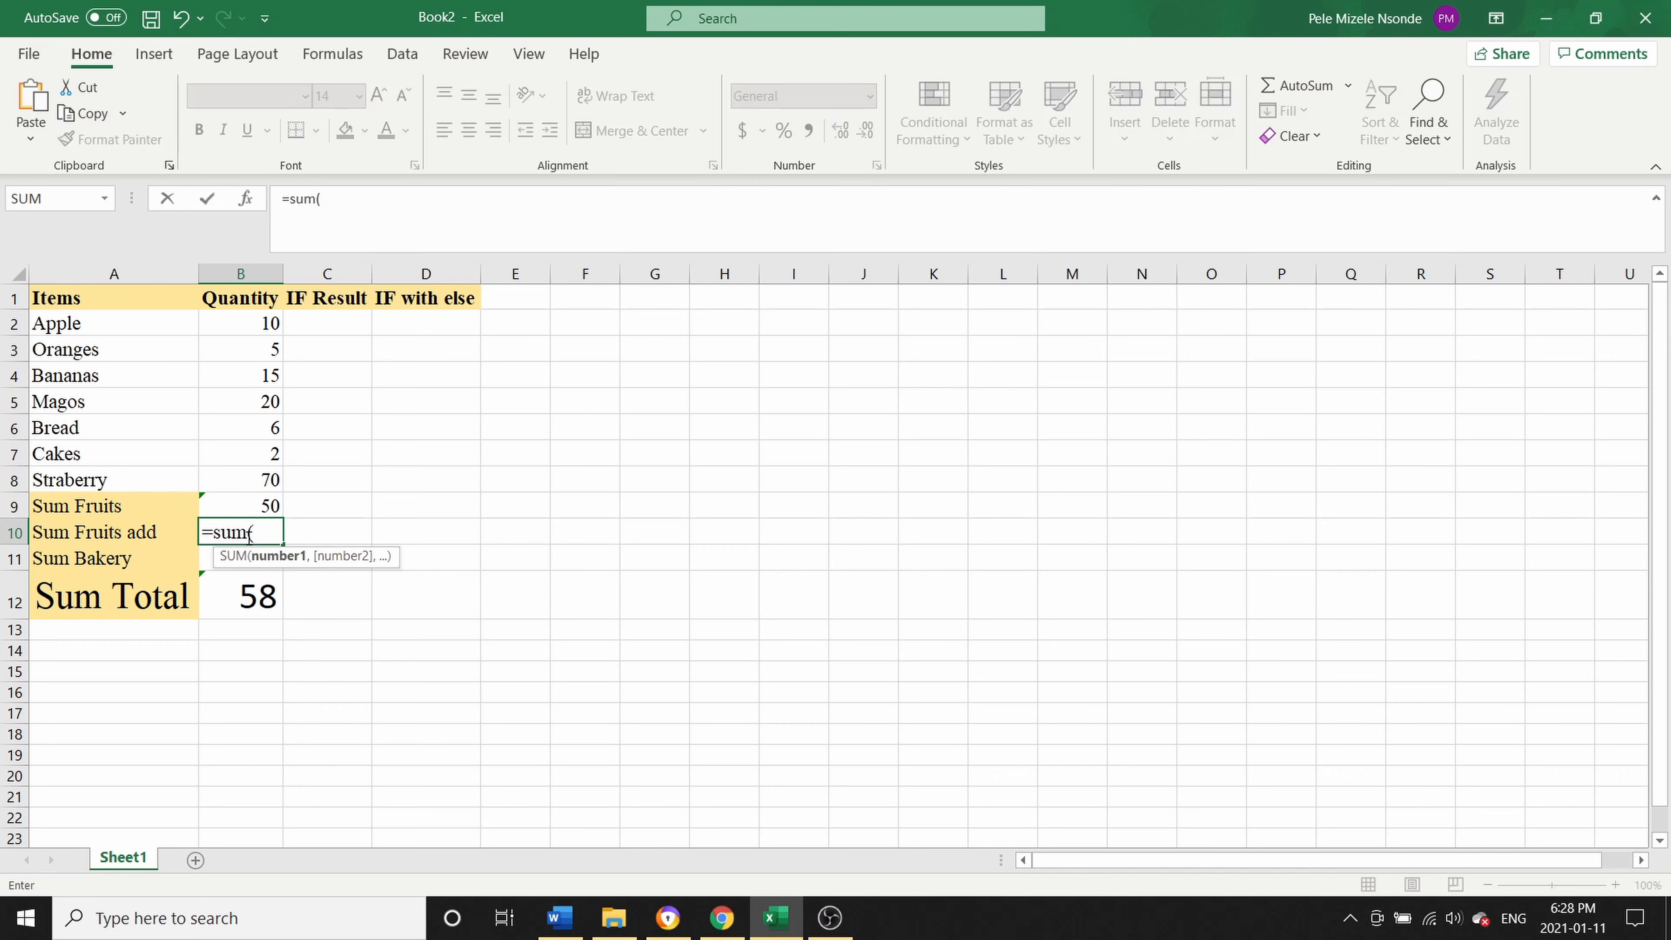
left_click_drag(269, 319, 261, 406)
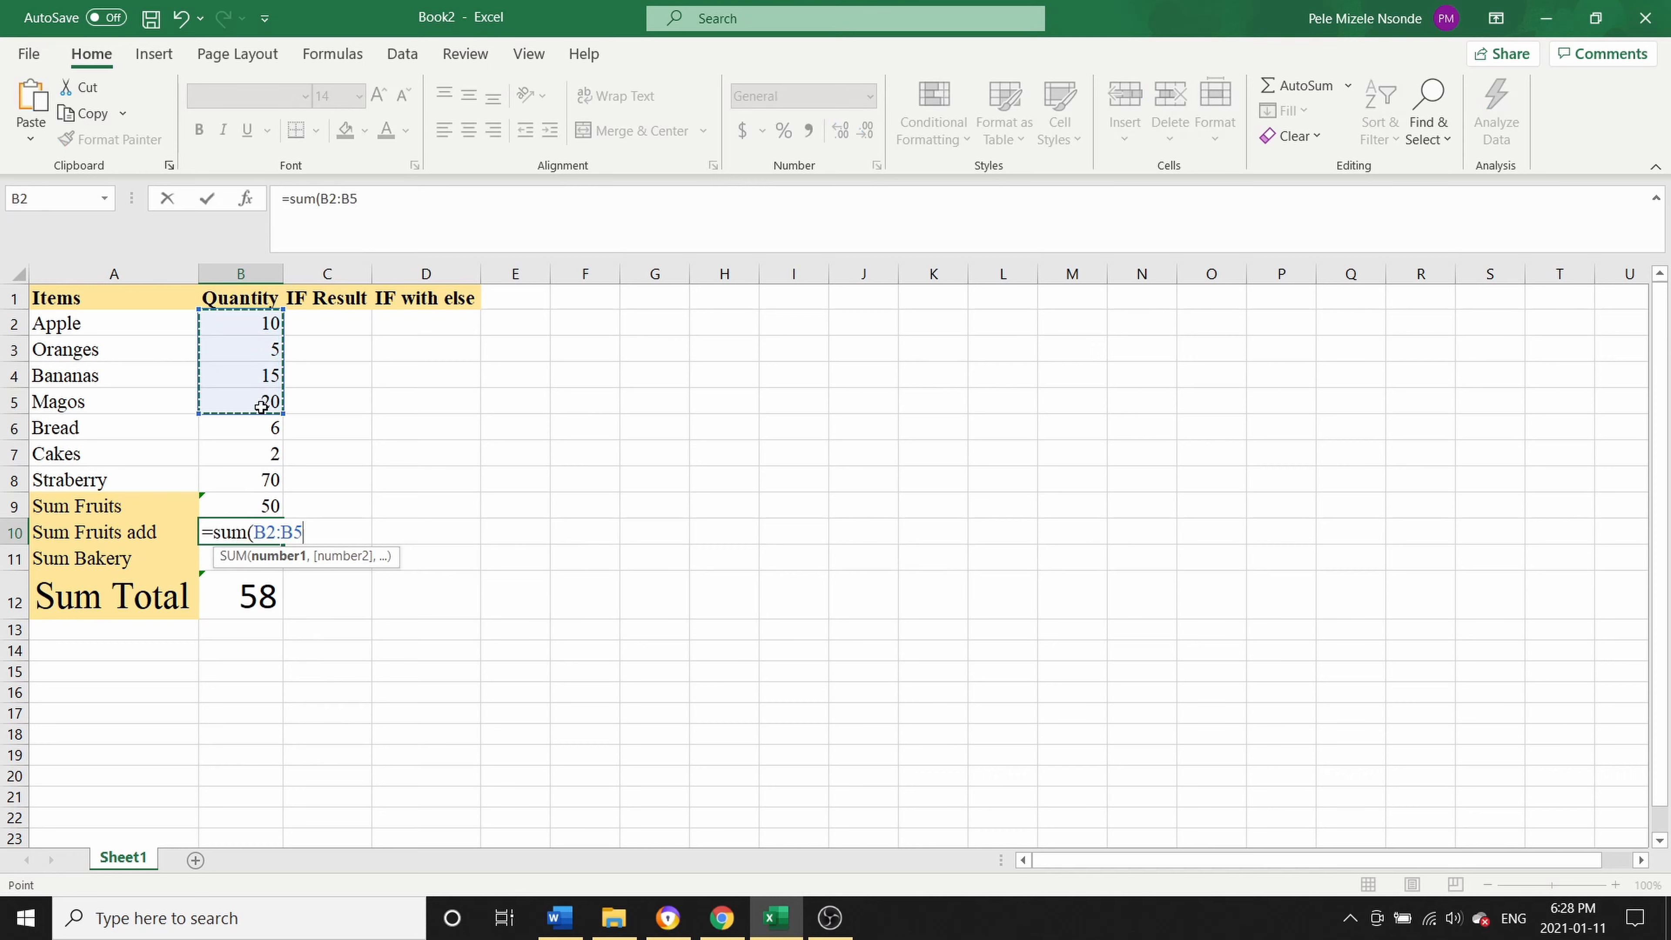
type("+")
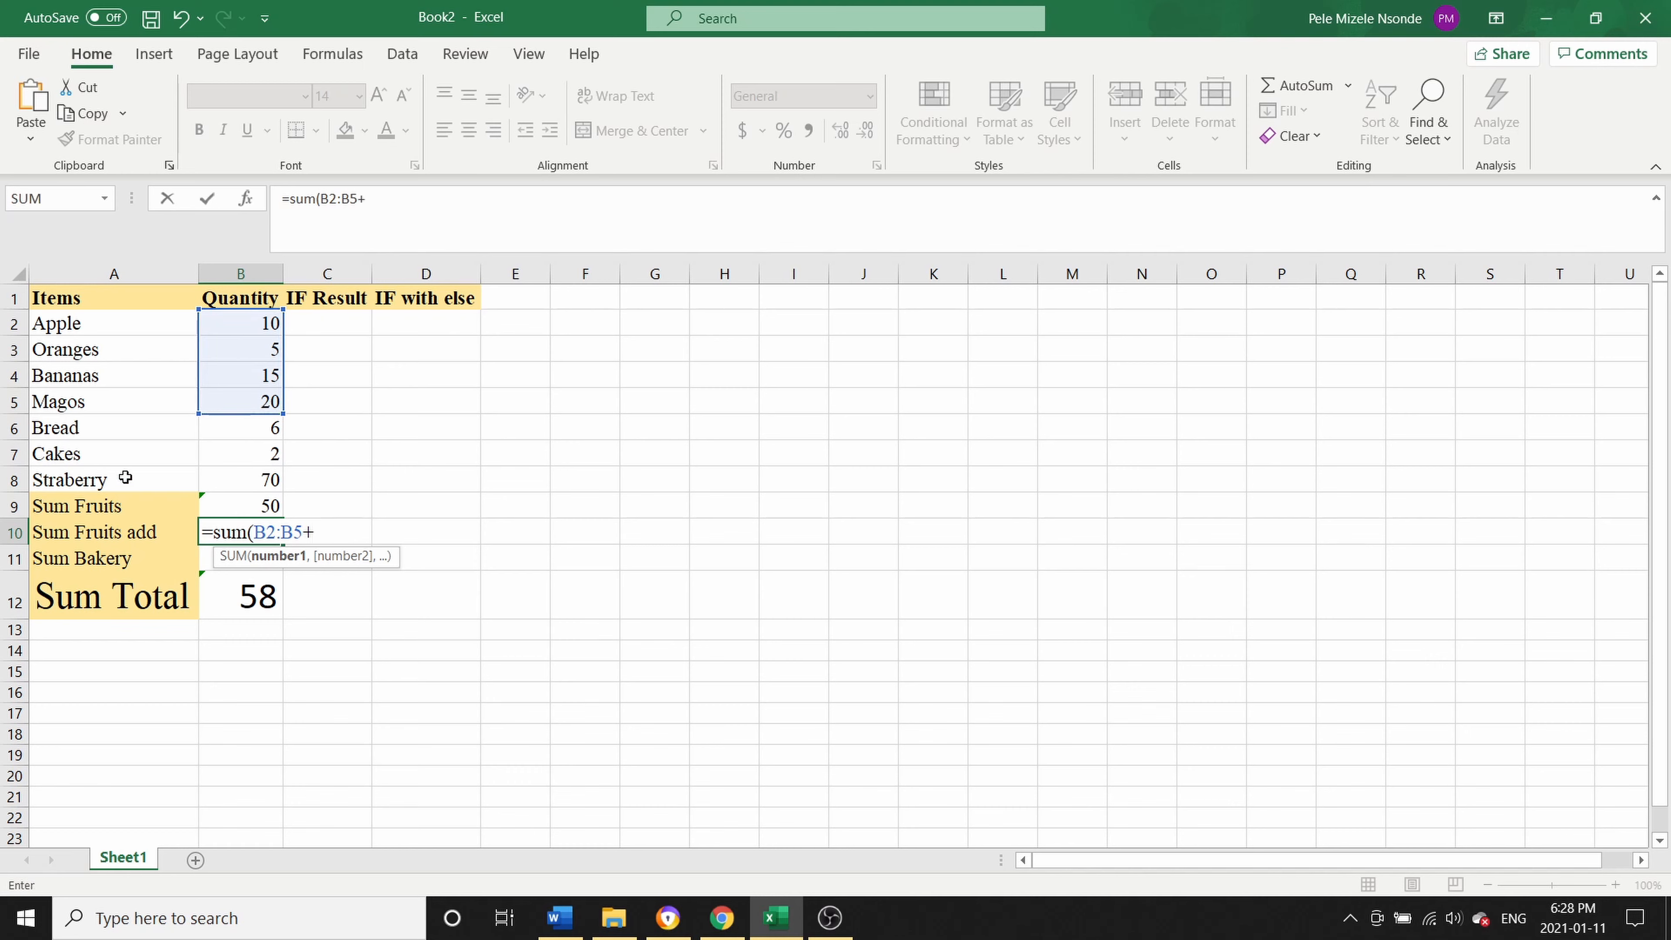
type("B")
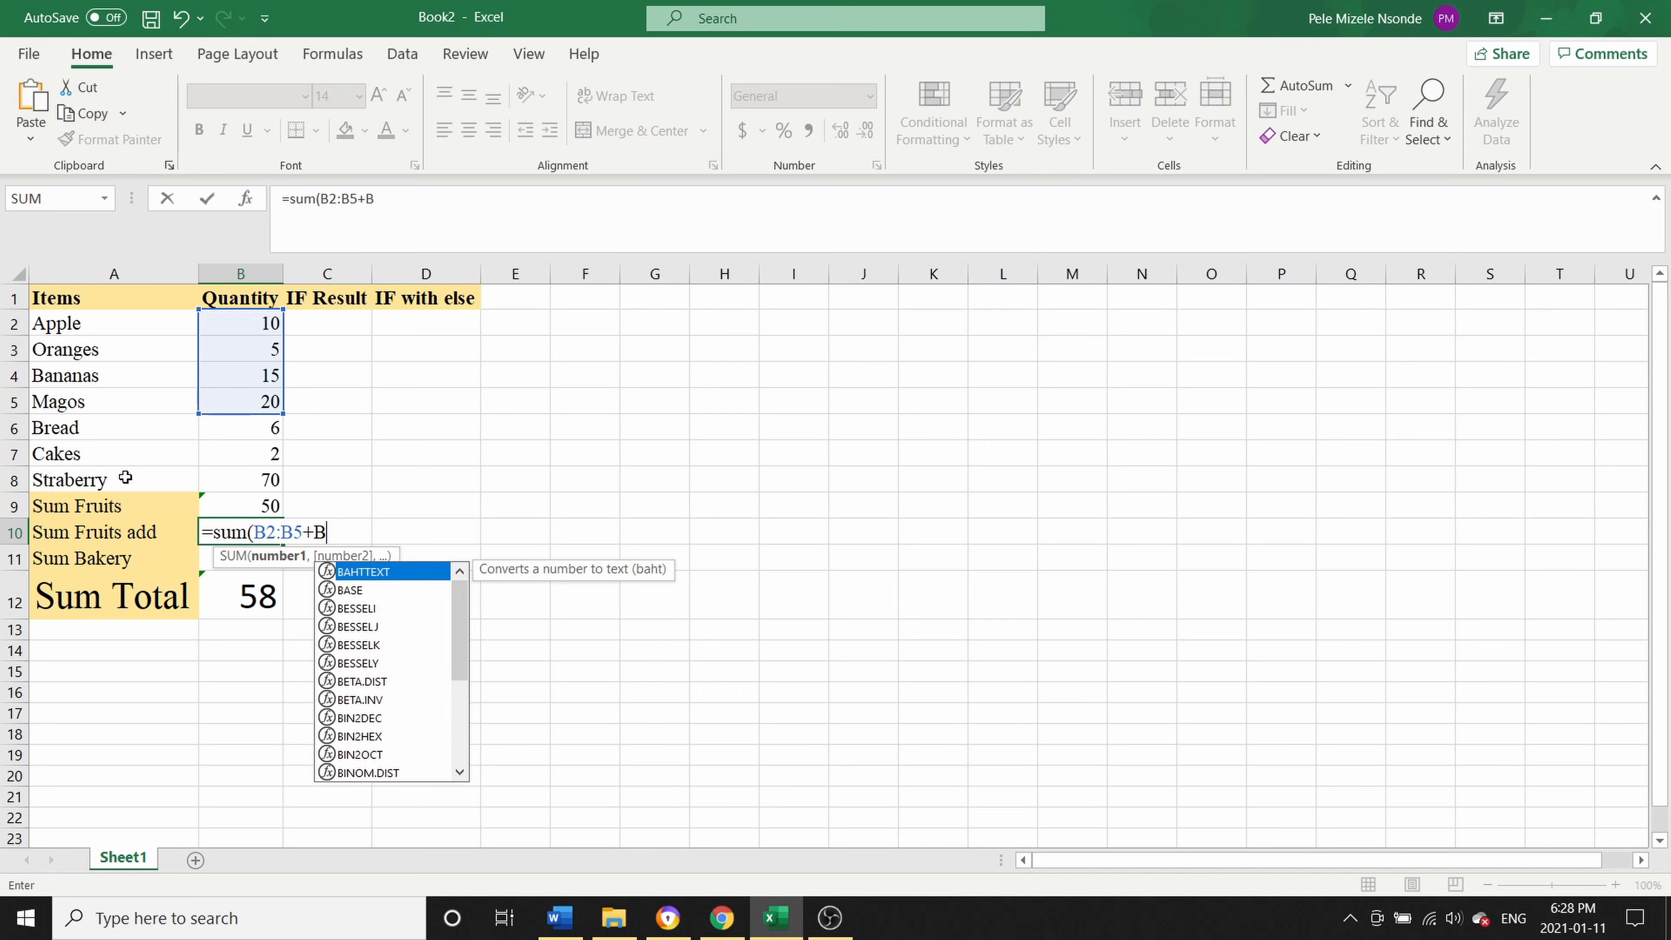
type("8")
key("Return")
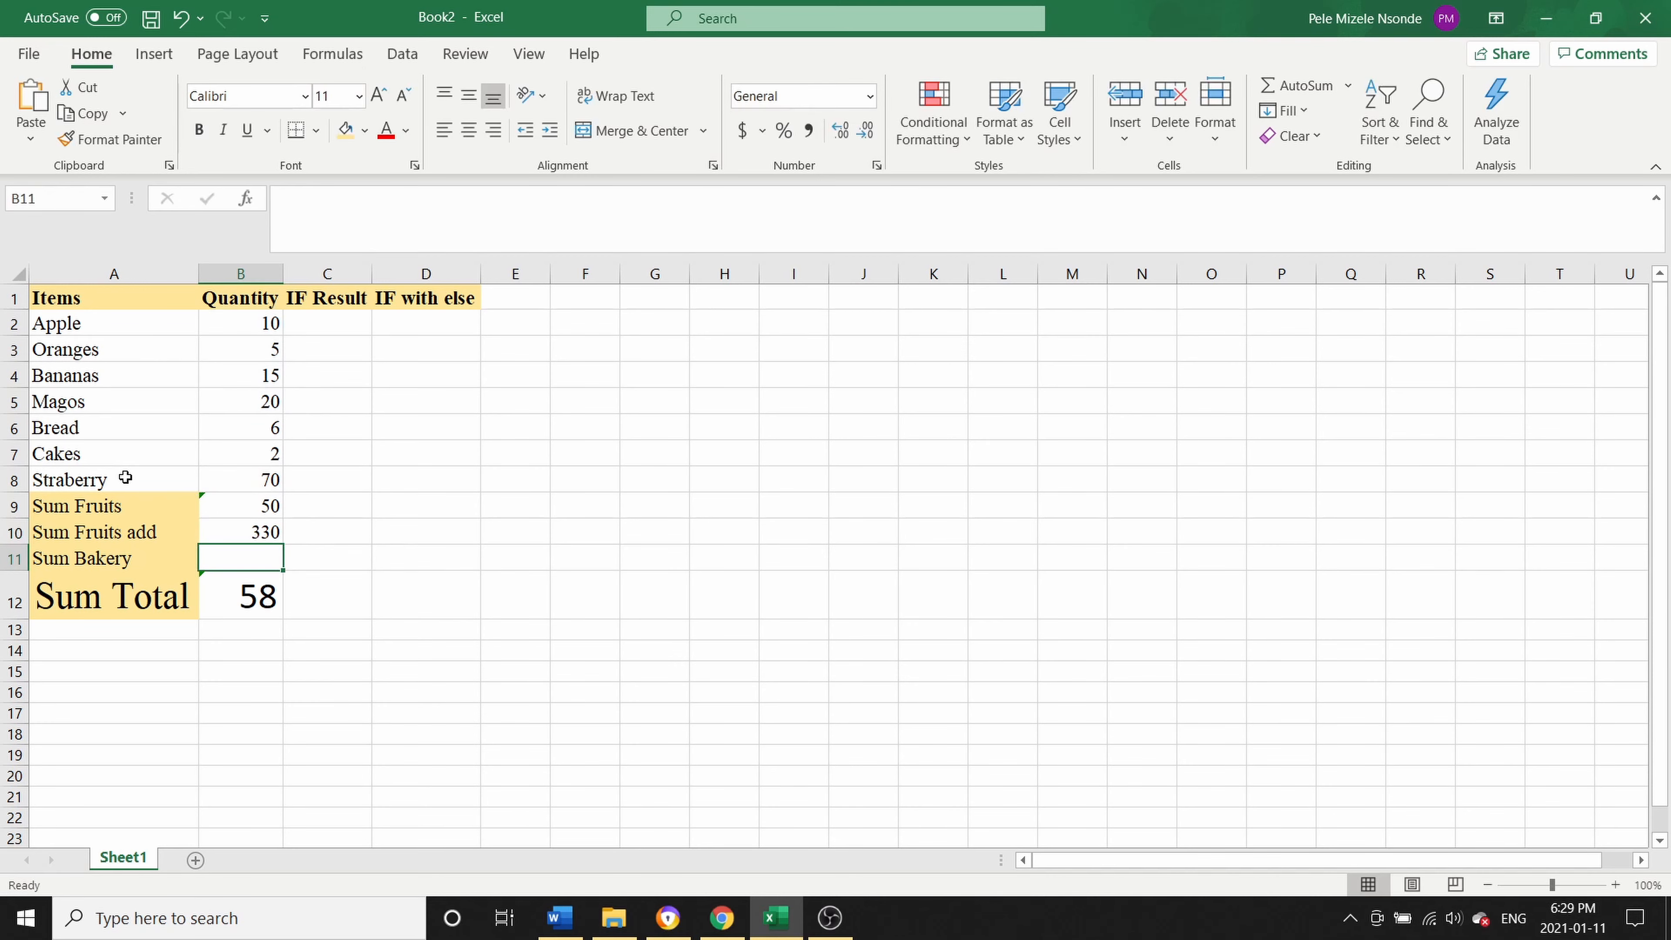
left_click(254, 531)
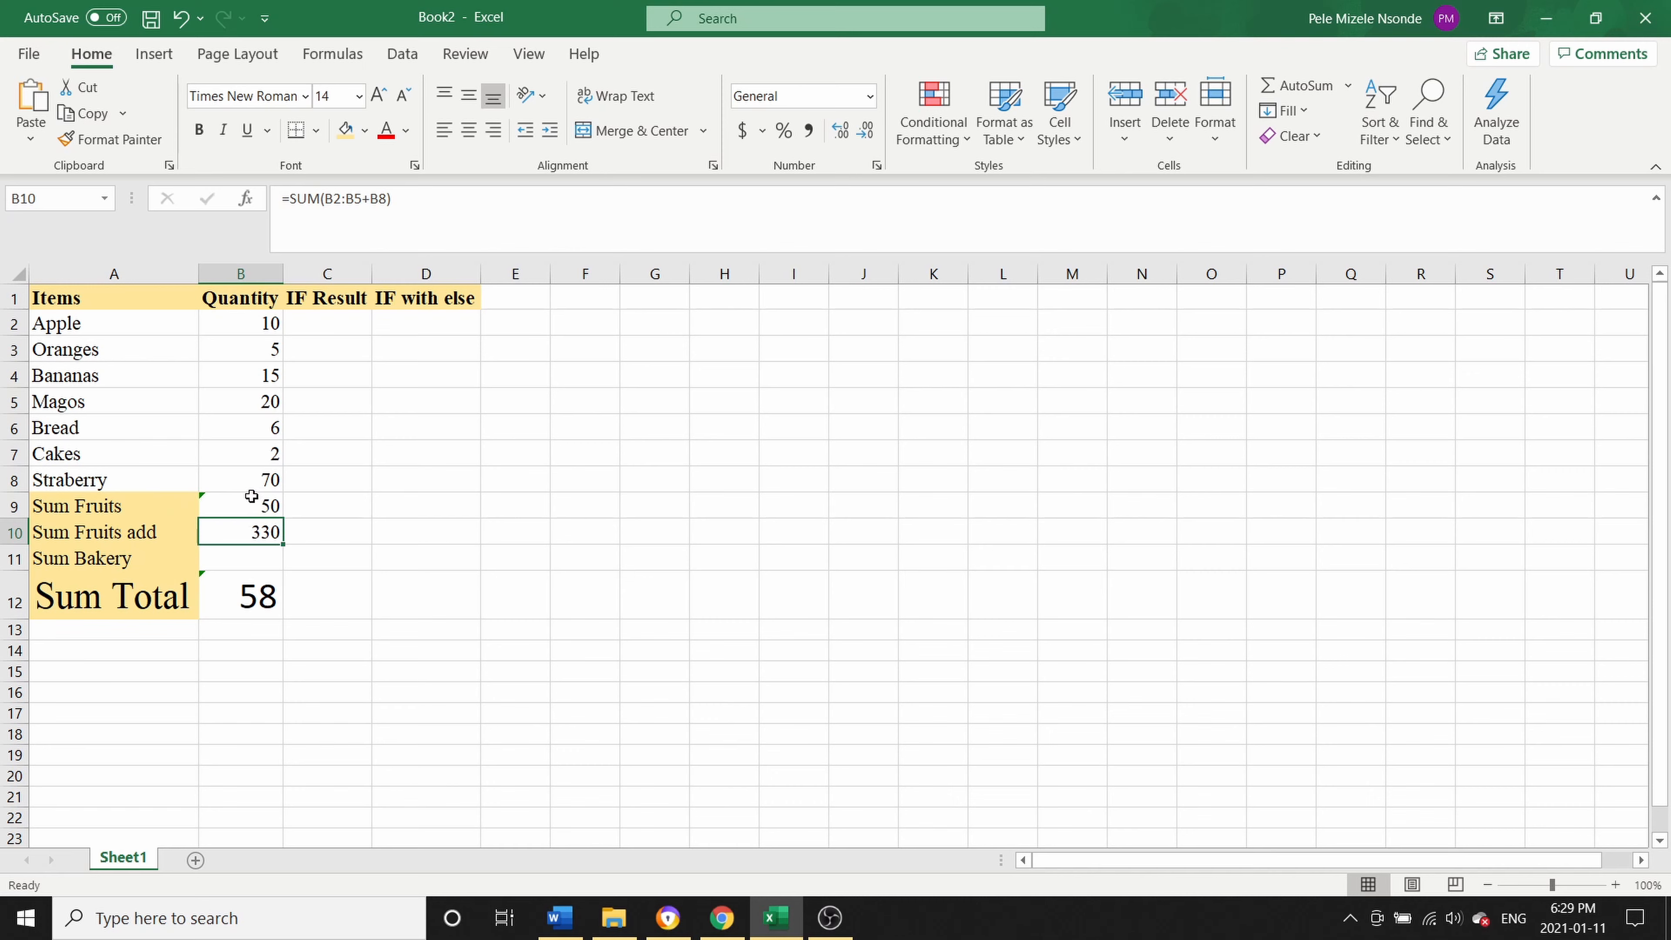
Enter =sum(B2+B4+B8) in cell C11 to add the Apple, Bananas and Straberry quantities.
left_click(109, 324)
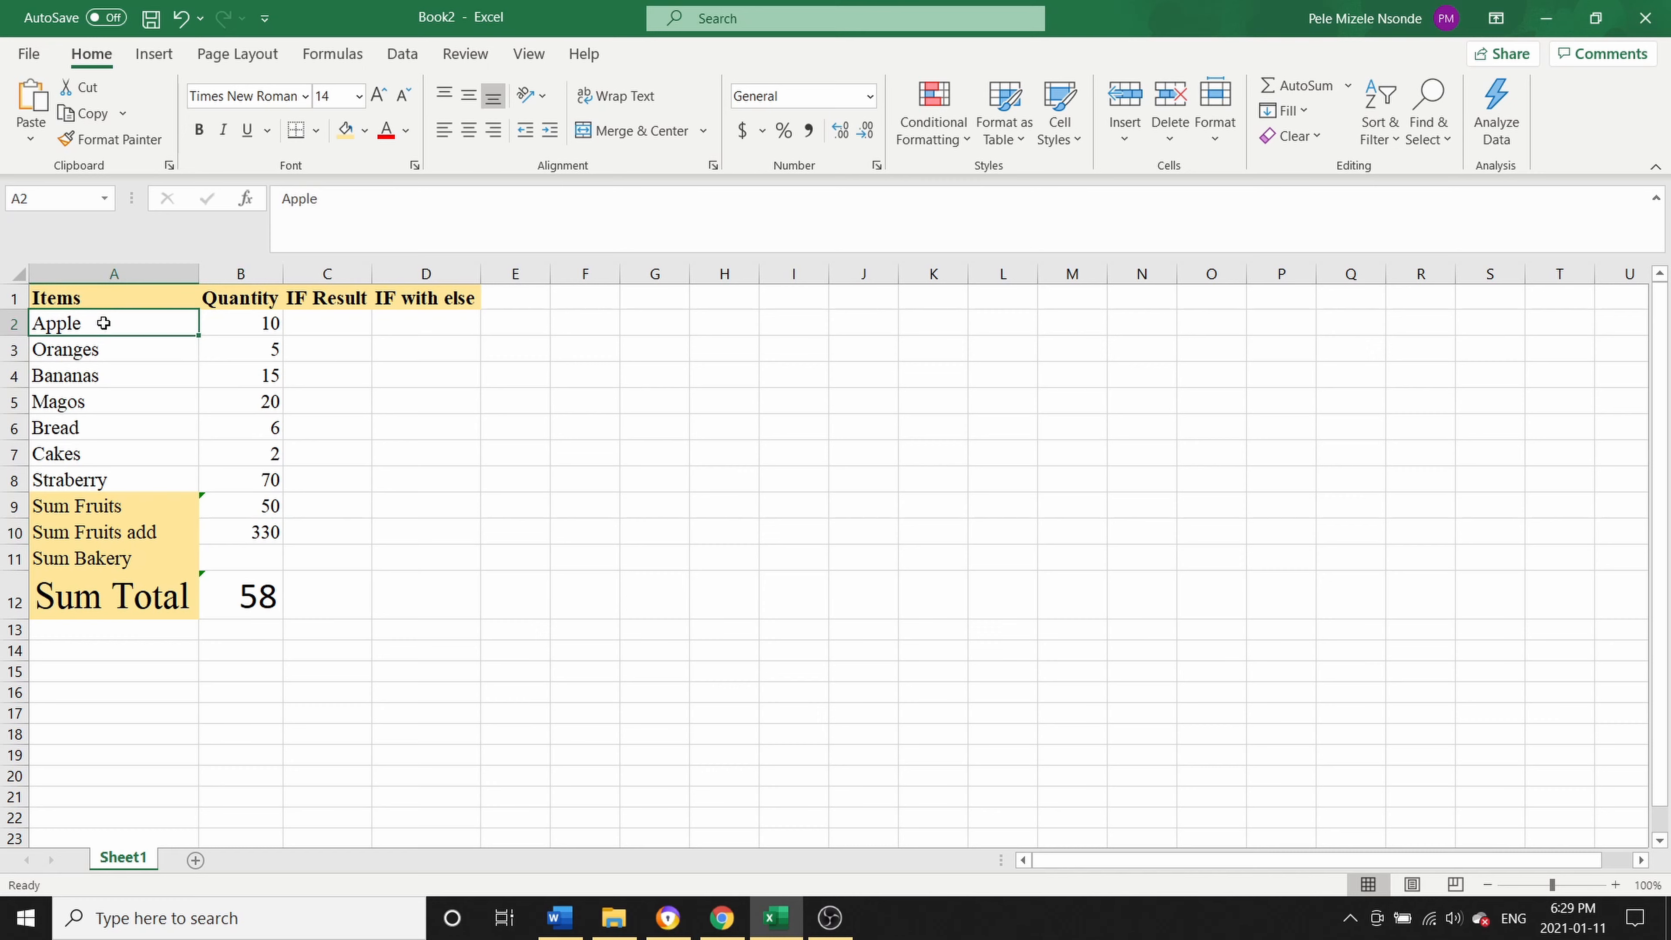
left_click(85, 375)
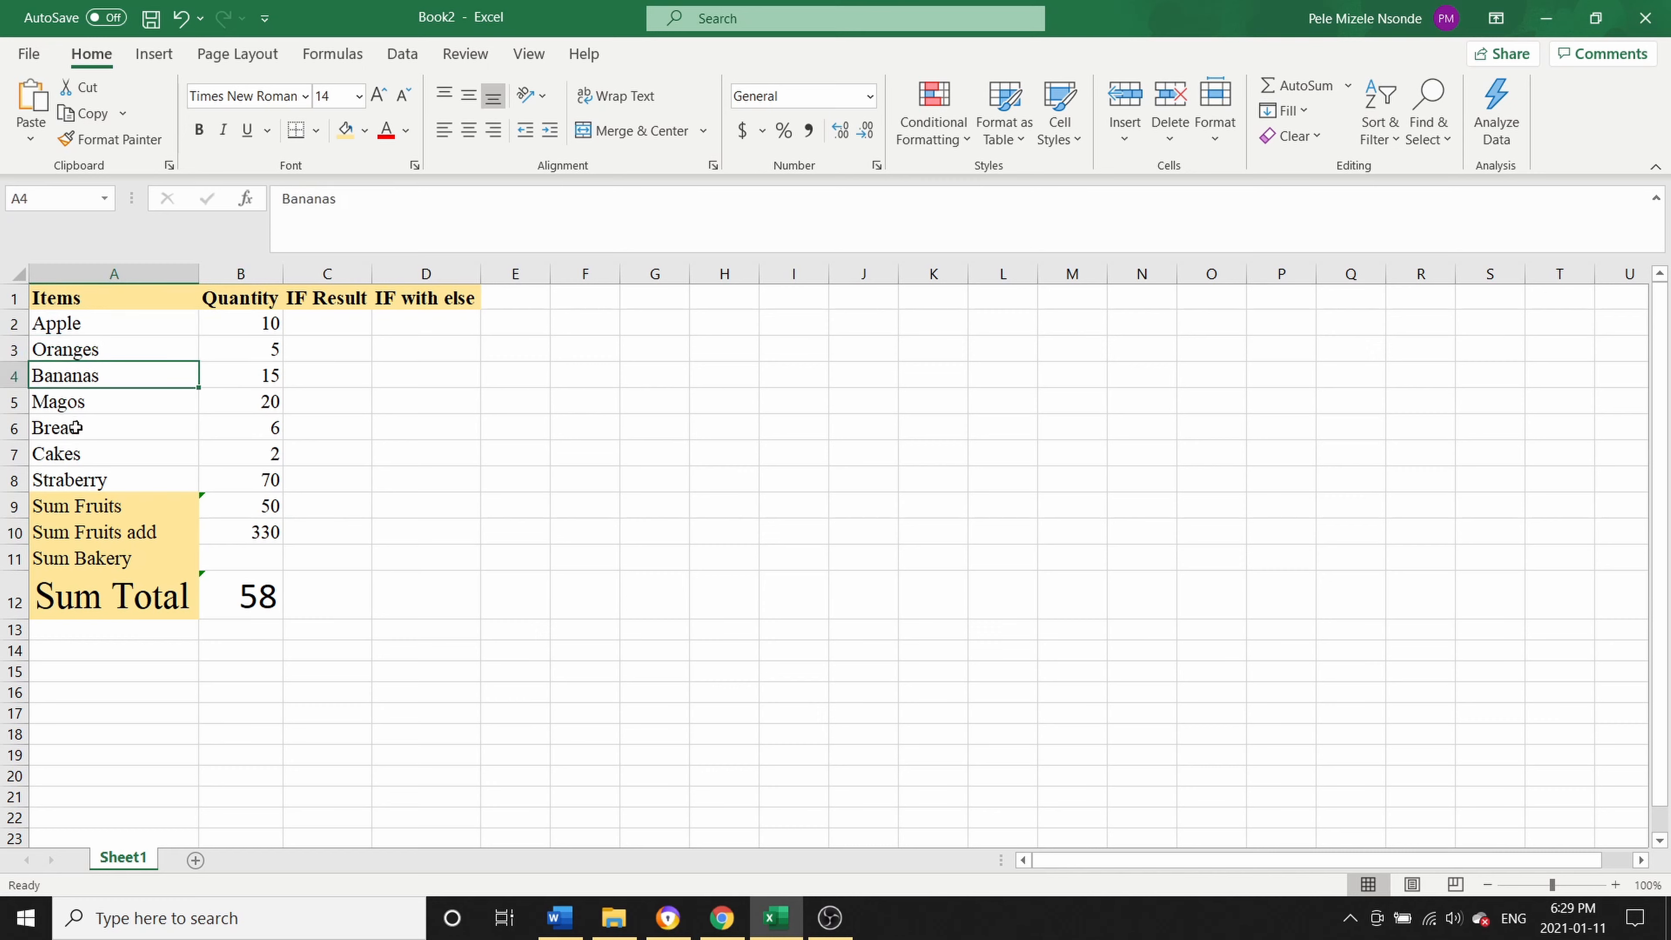
left_click(74, 478)
left_click(224, 557)
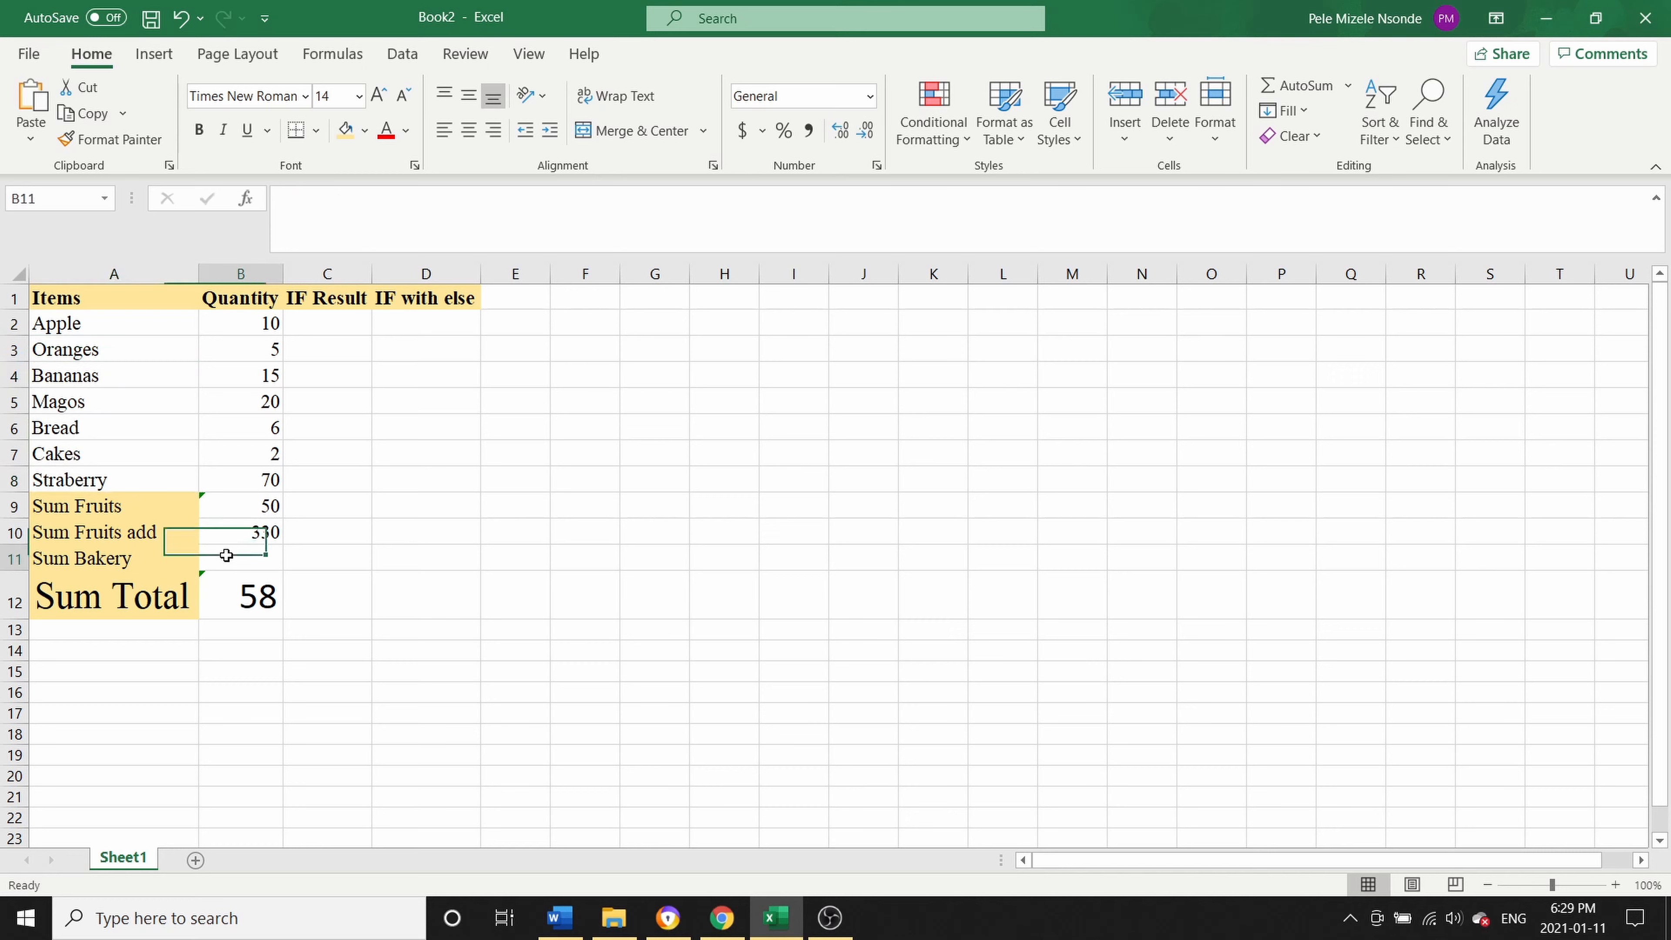
left_click(326, 554)
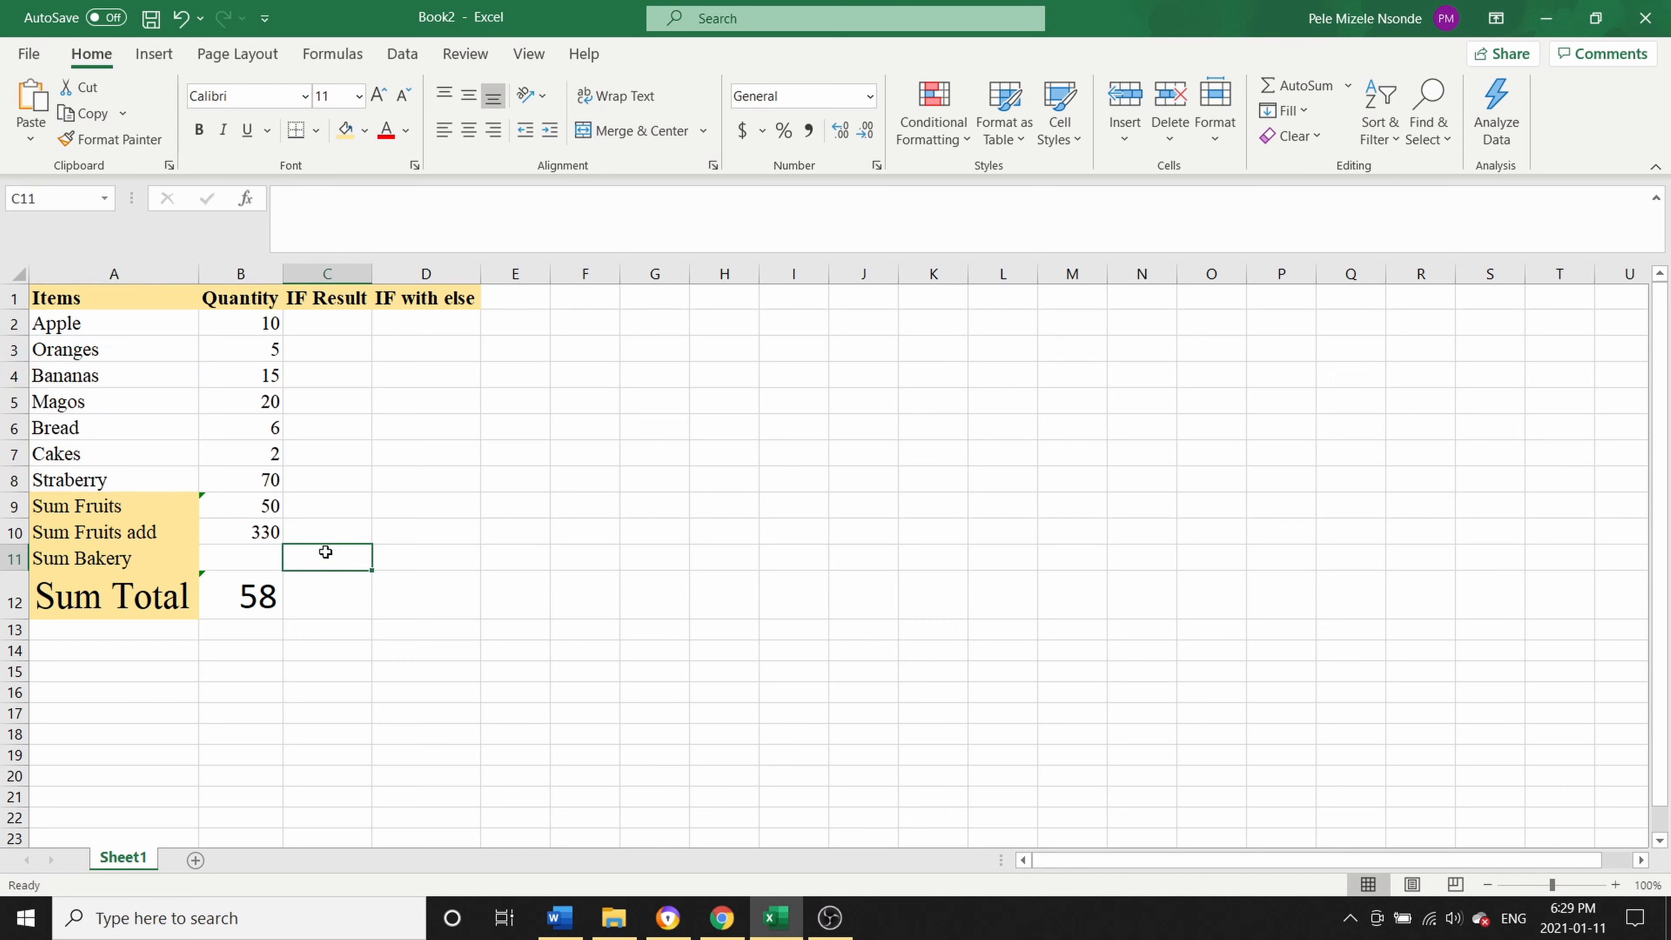
type("=sum")
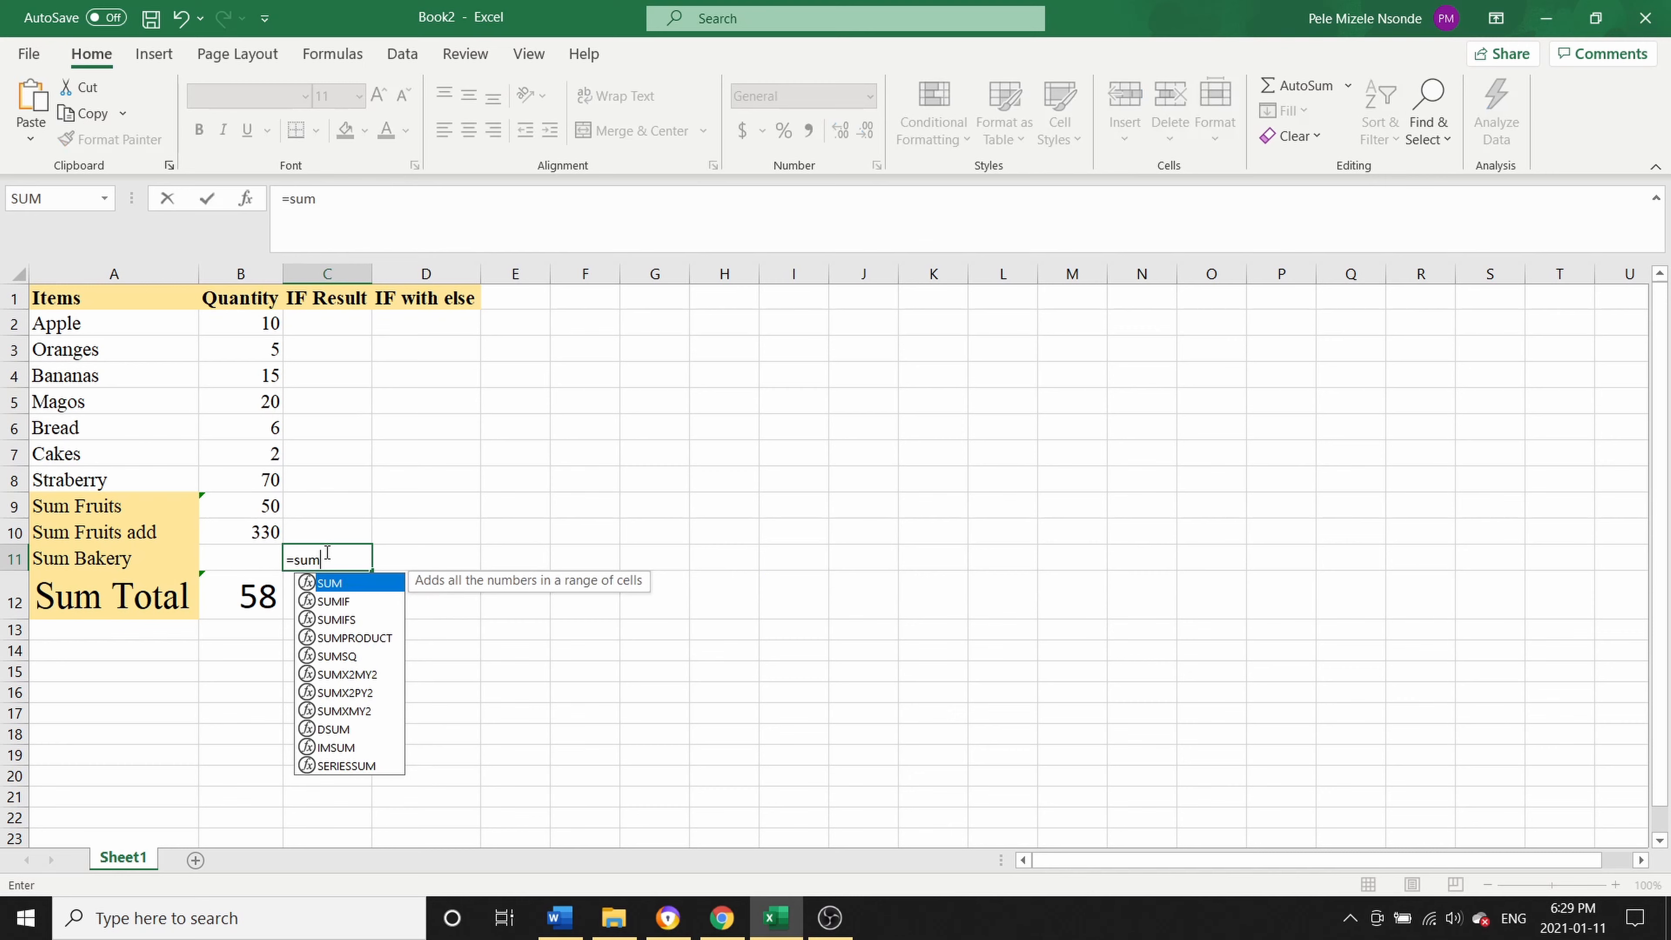
type("(")
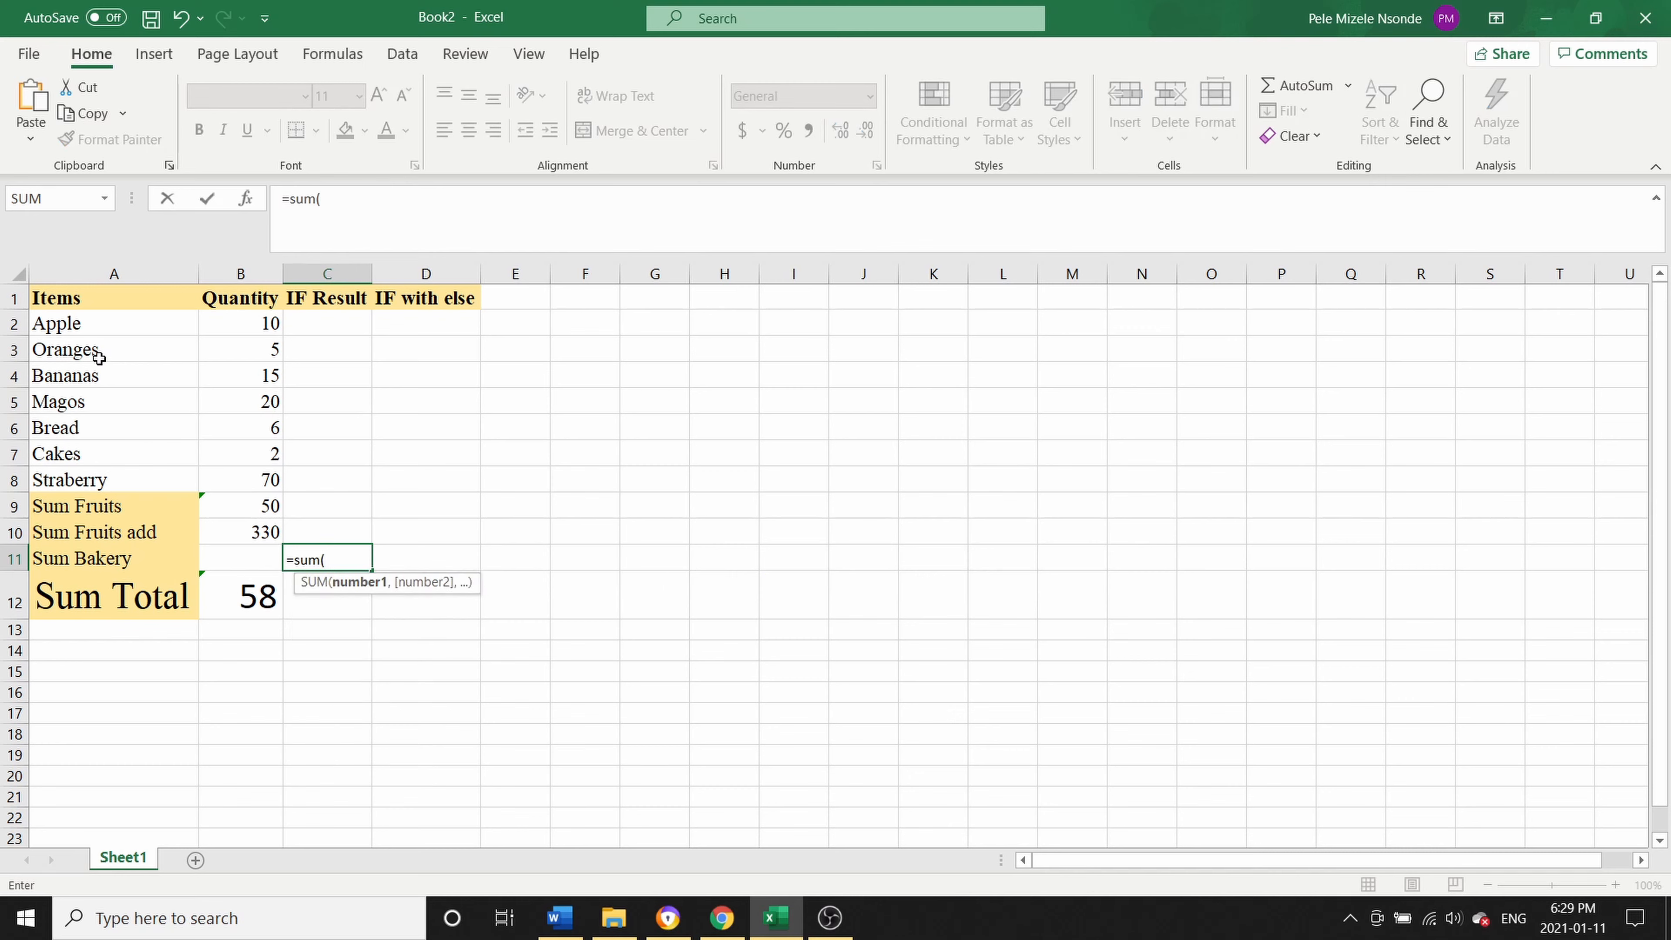
type("B2+")
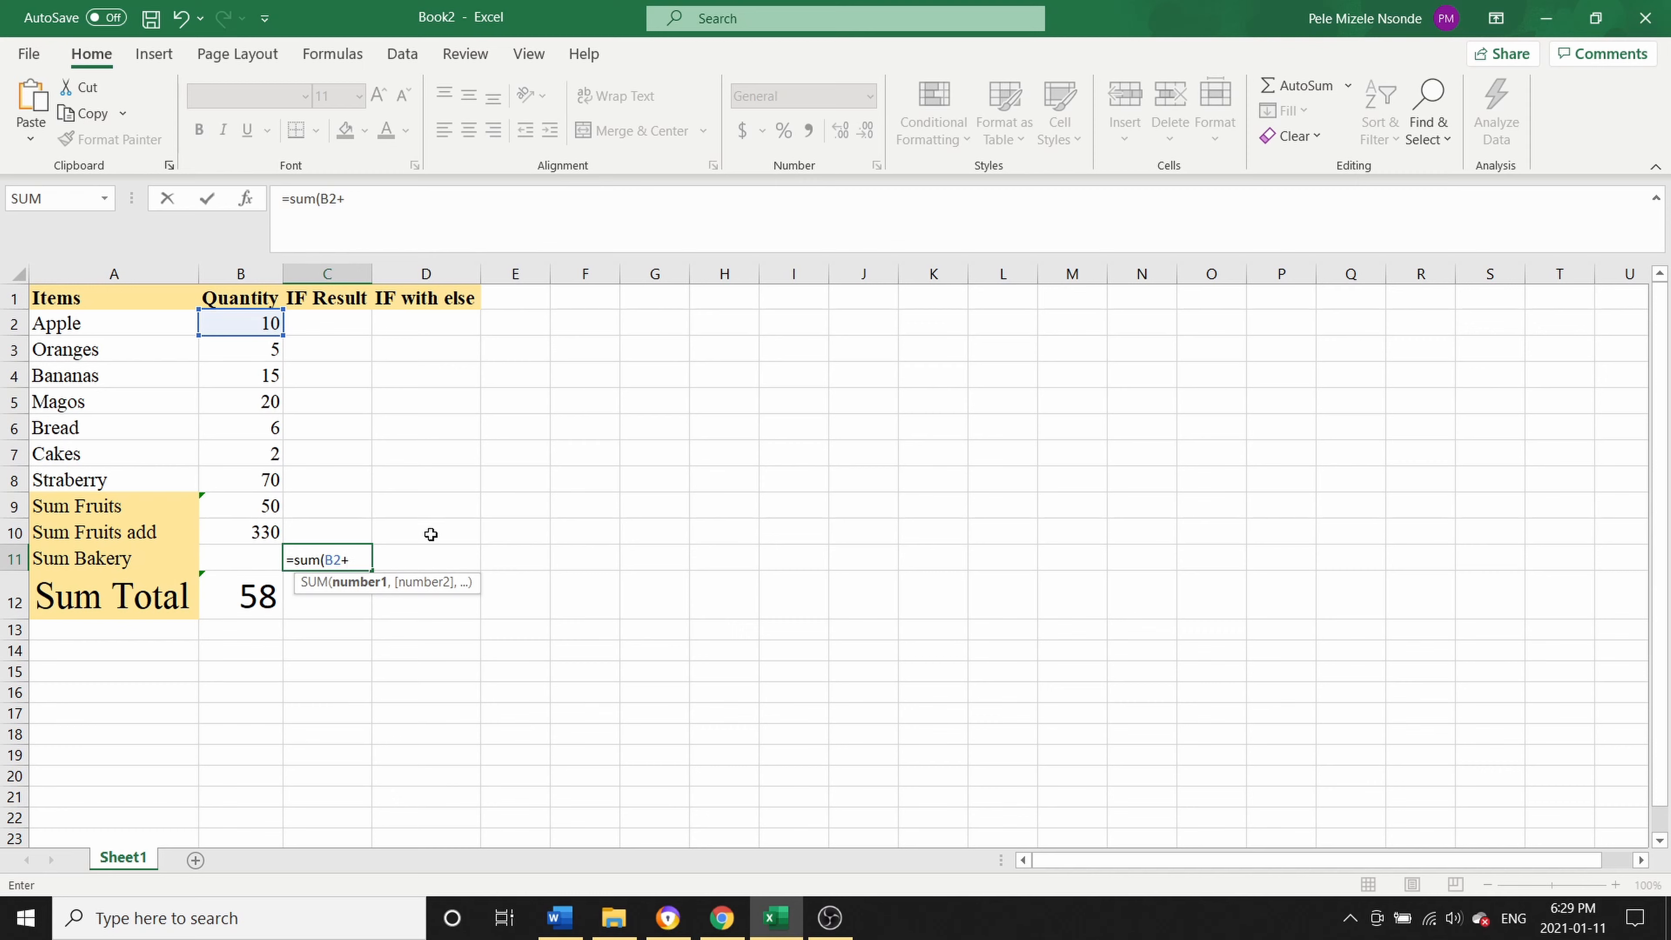
type("B4+")
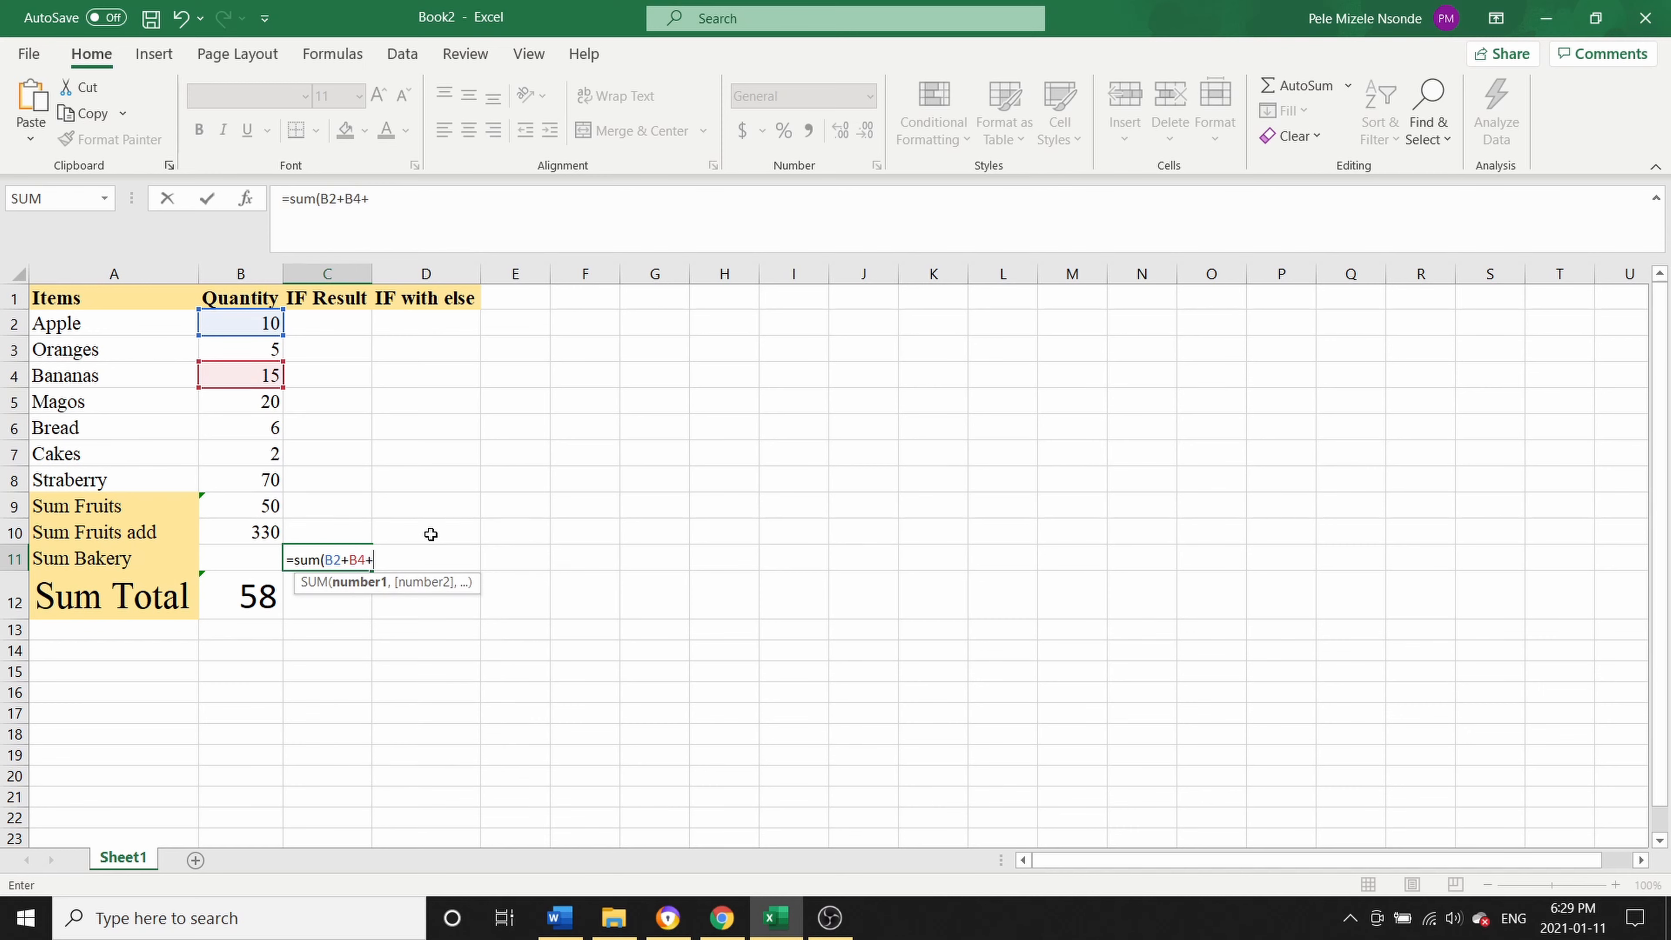
type("B8")
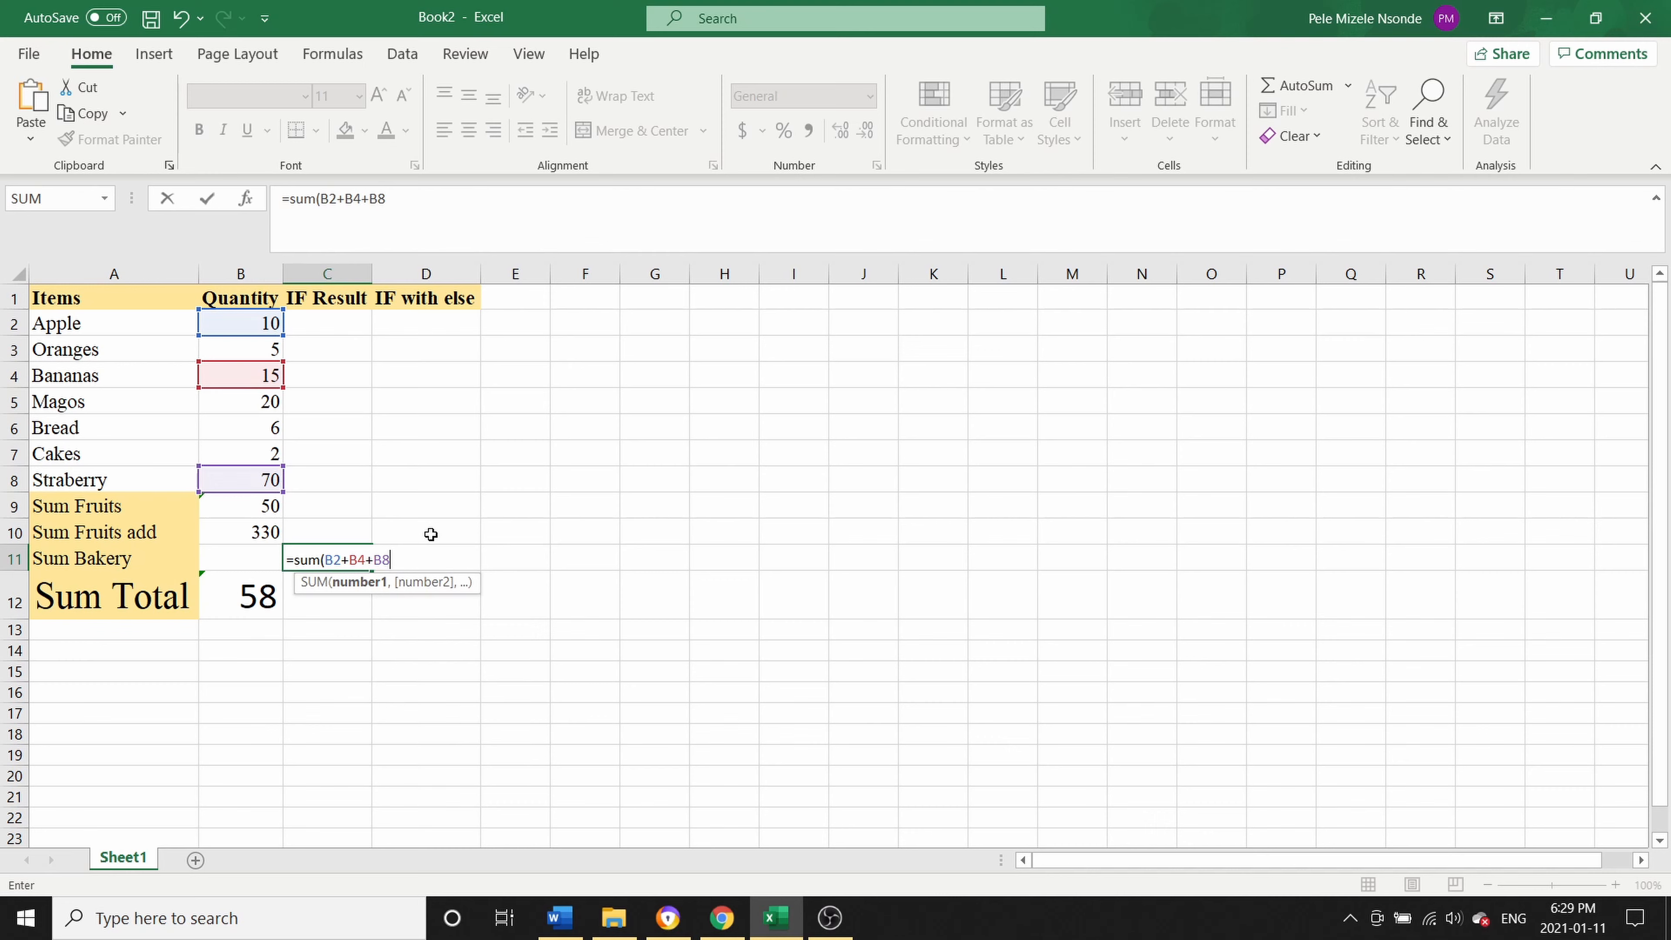
type(")")
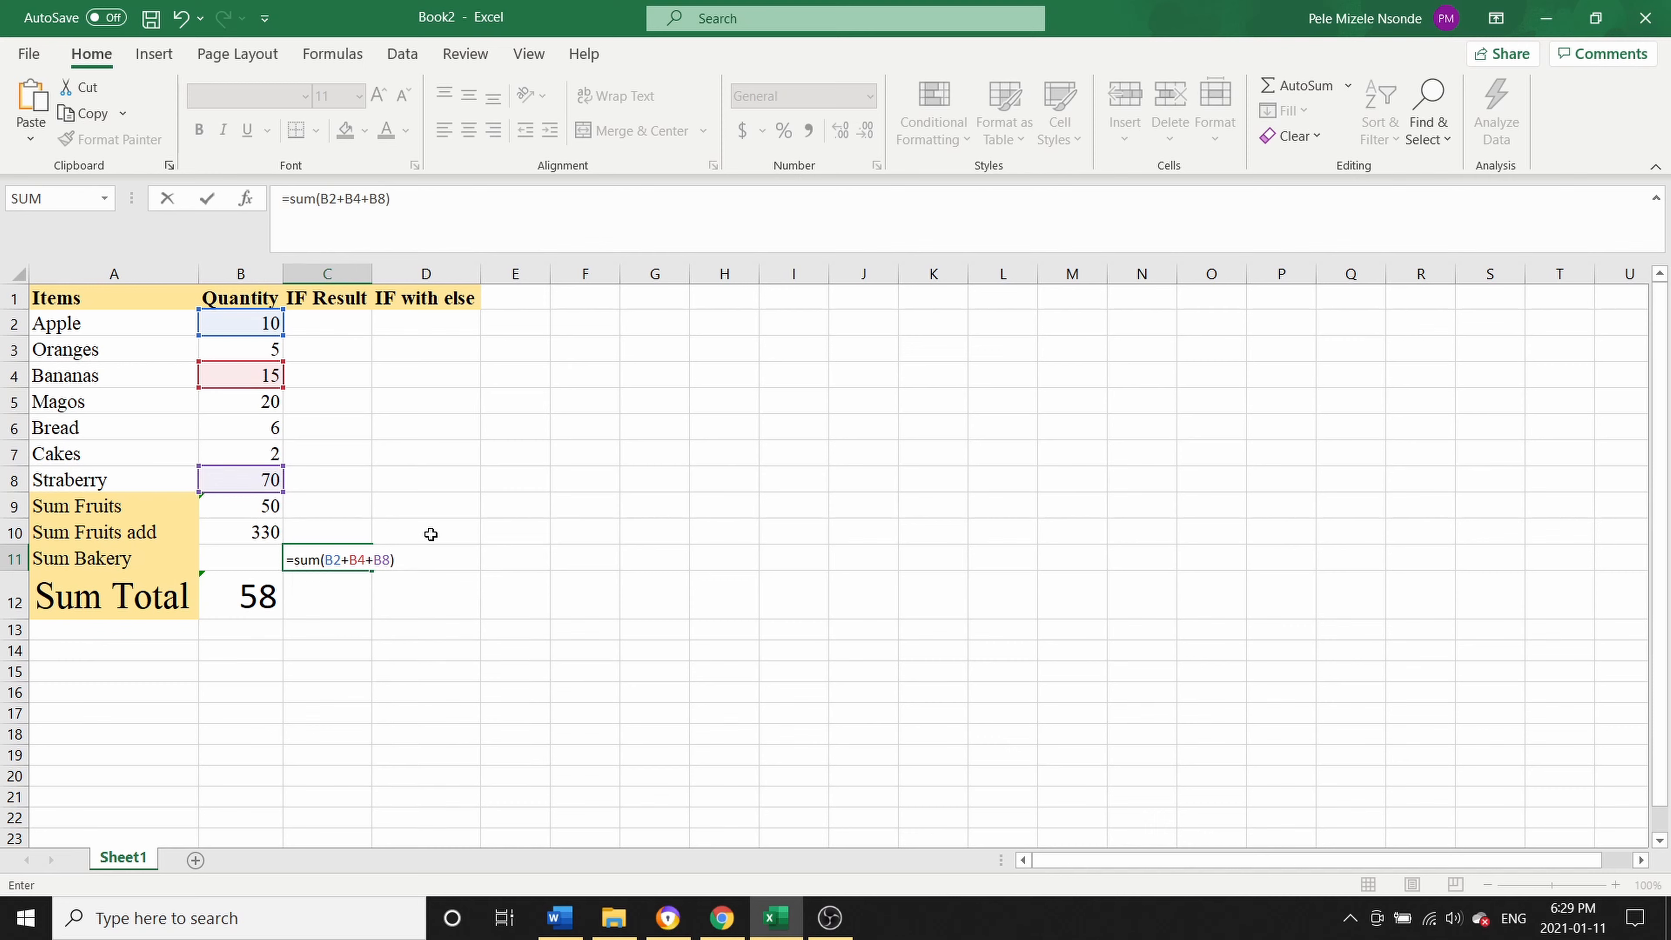
key("Return")
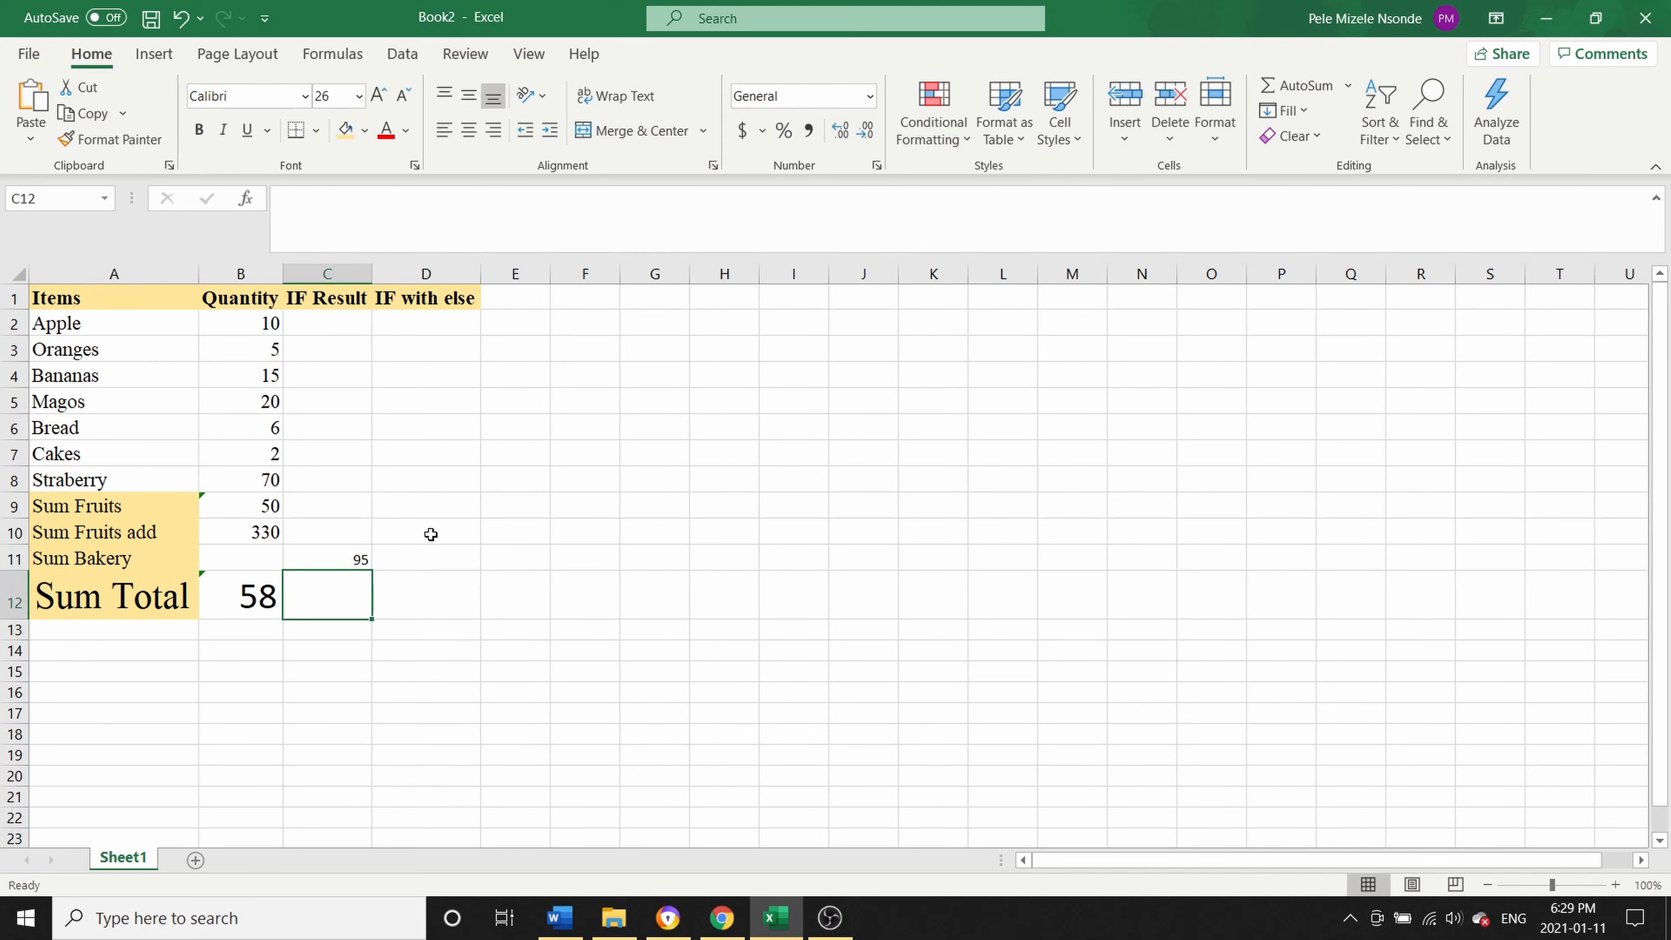
Review the formula in cell C11 against the Straberry and Bananas quantities, and clear the cell.
left_click(362, 560)
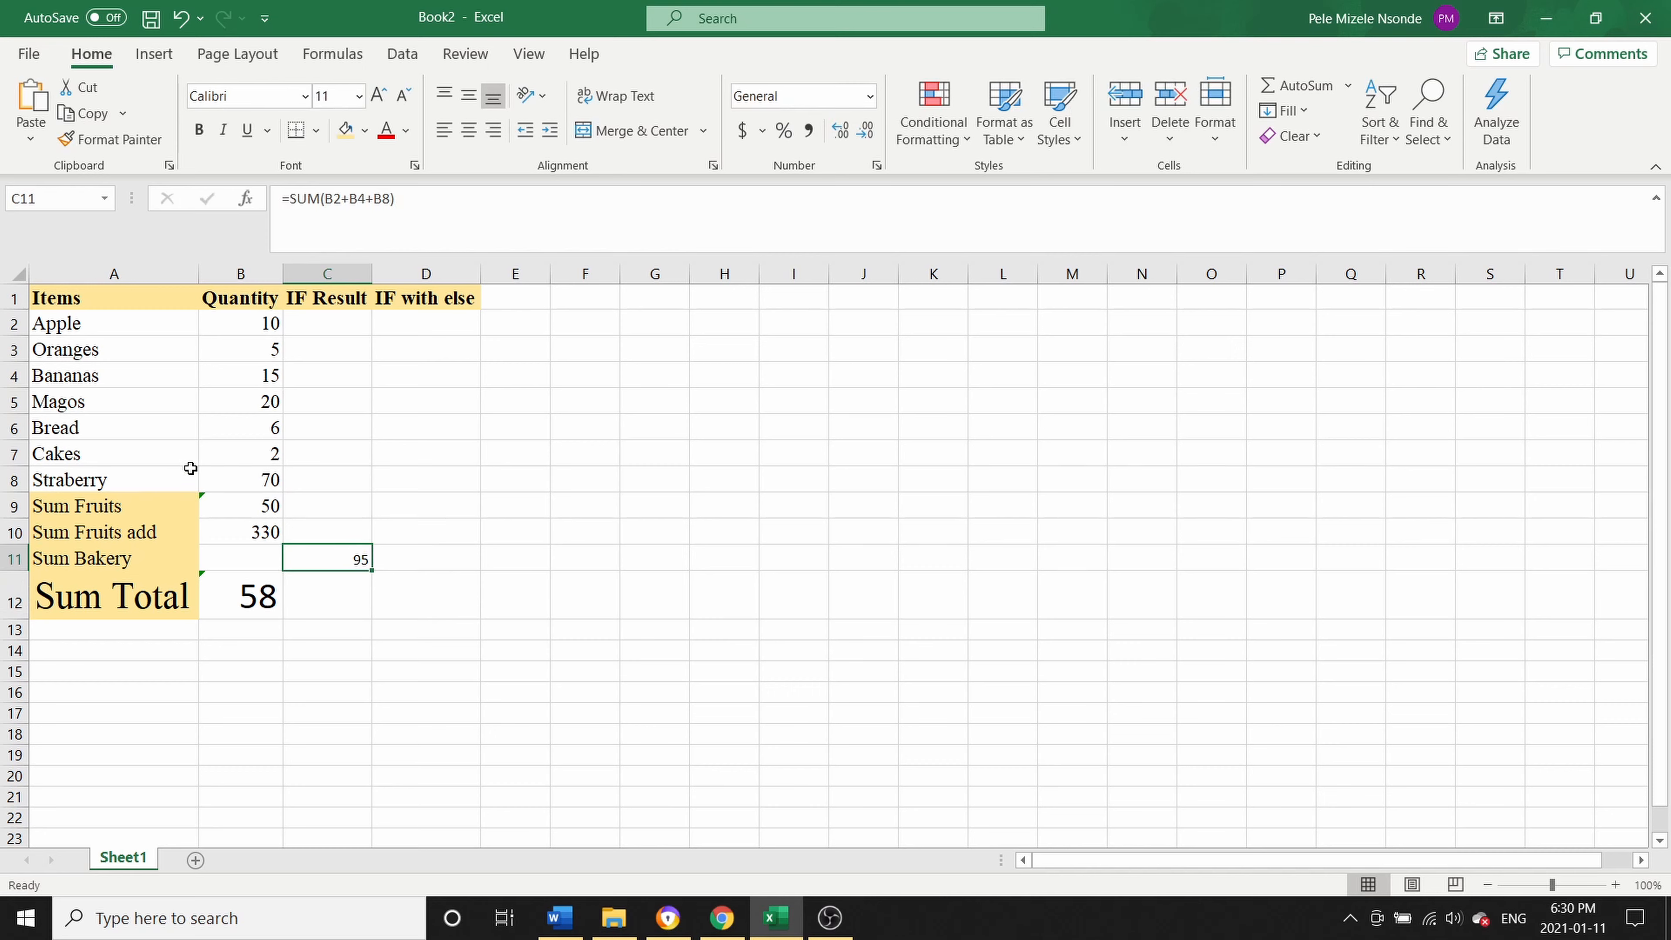
left_click(248, 480)
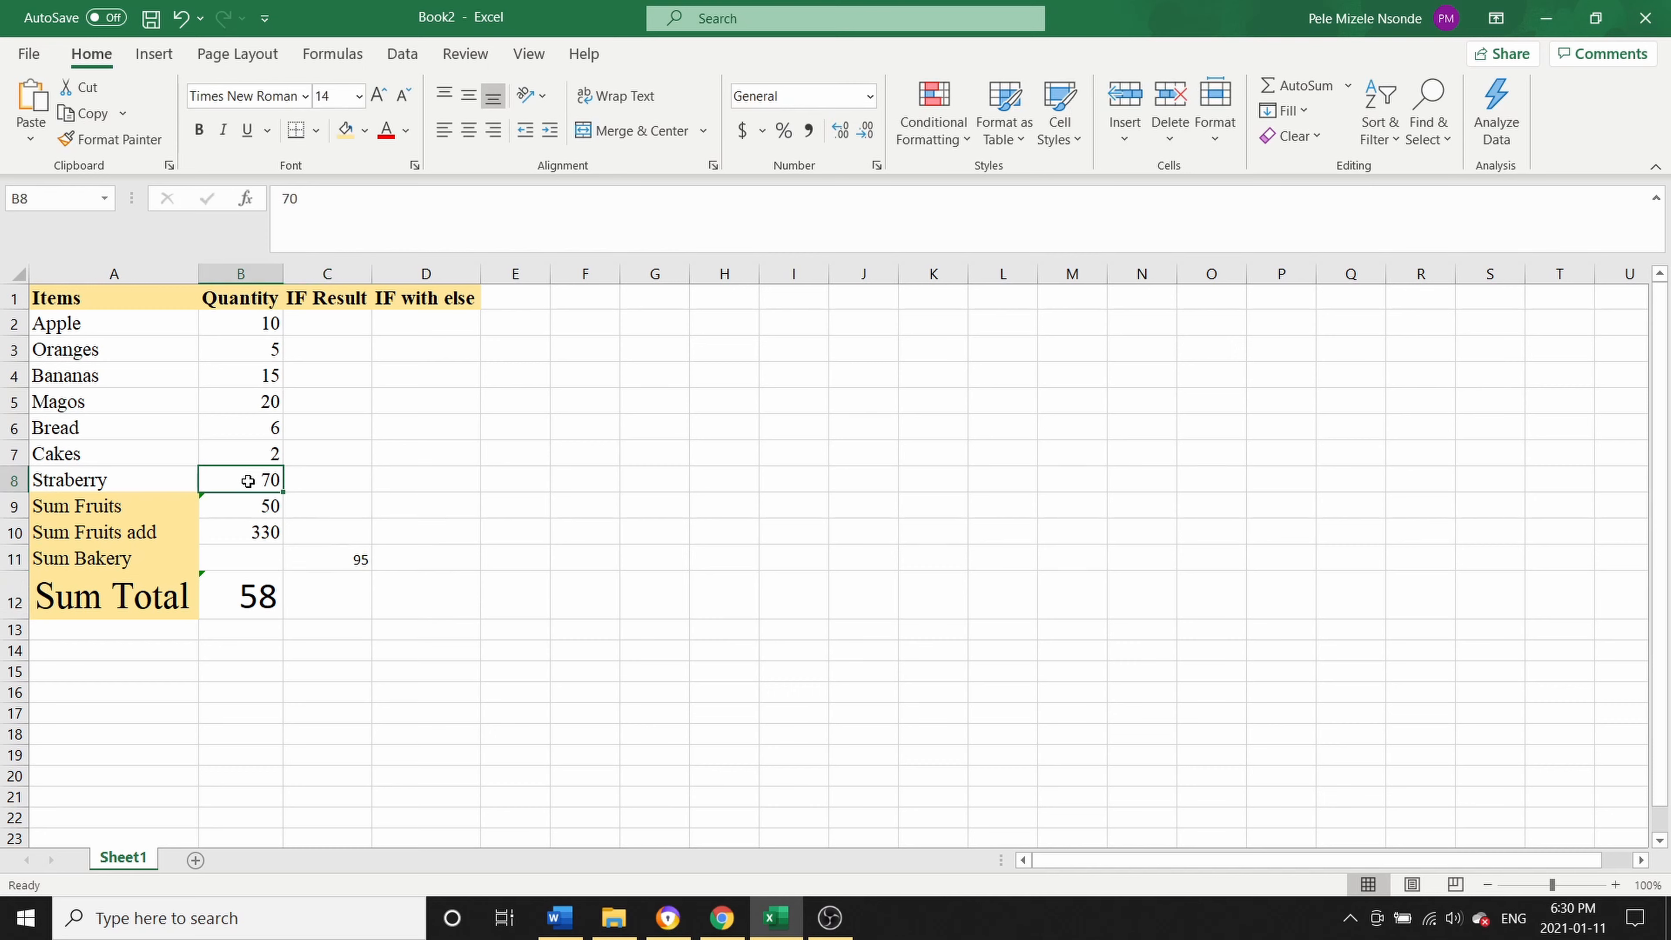
left_click(269, 377)
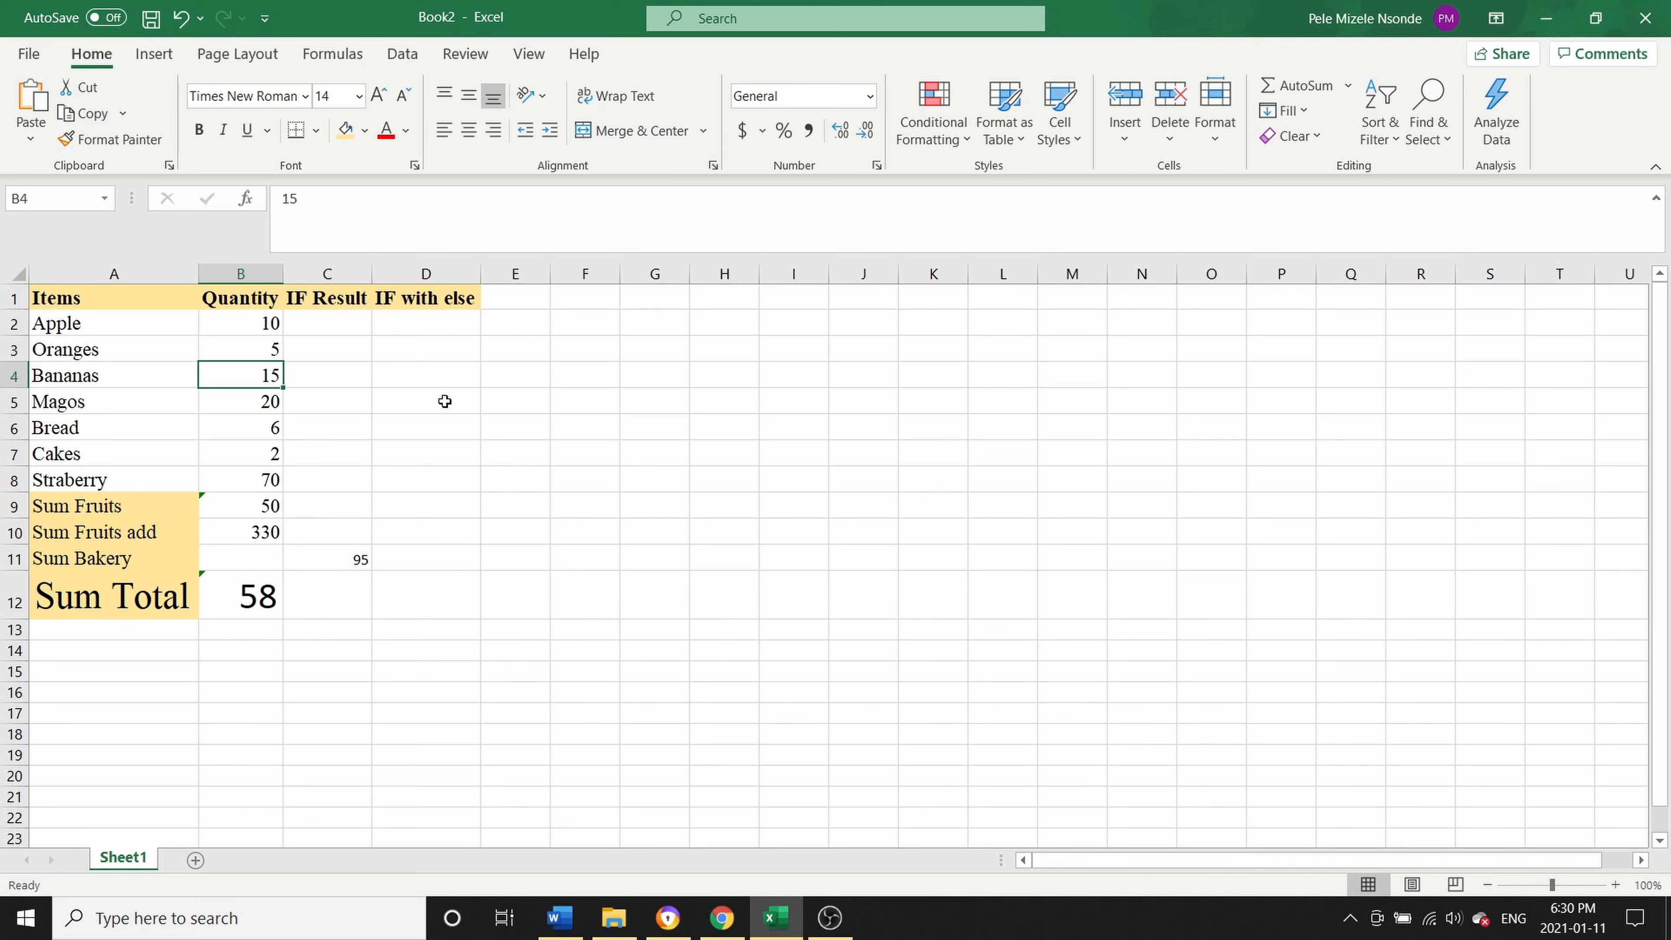
left_click(358, 559)
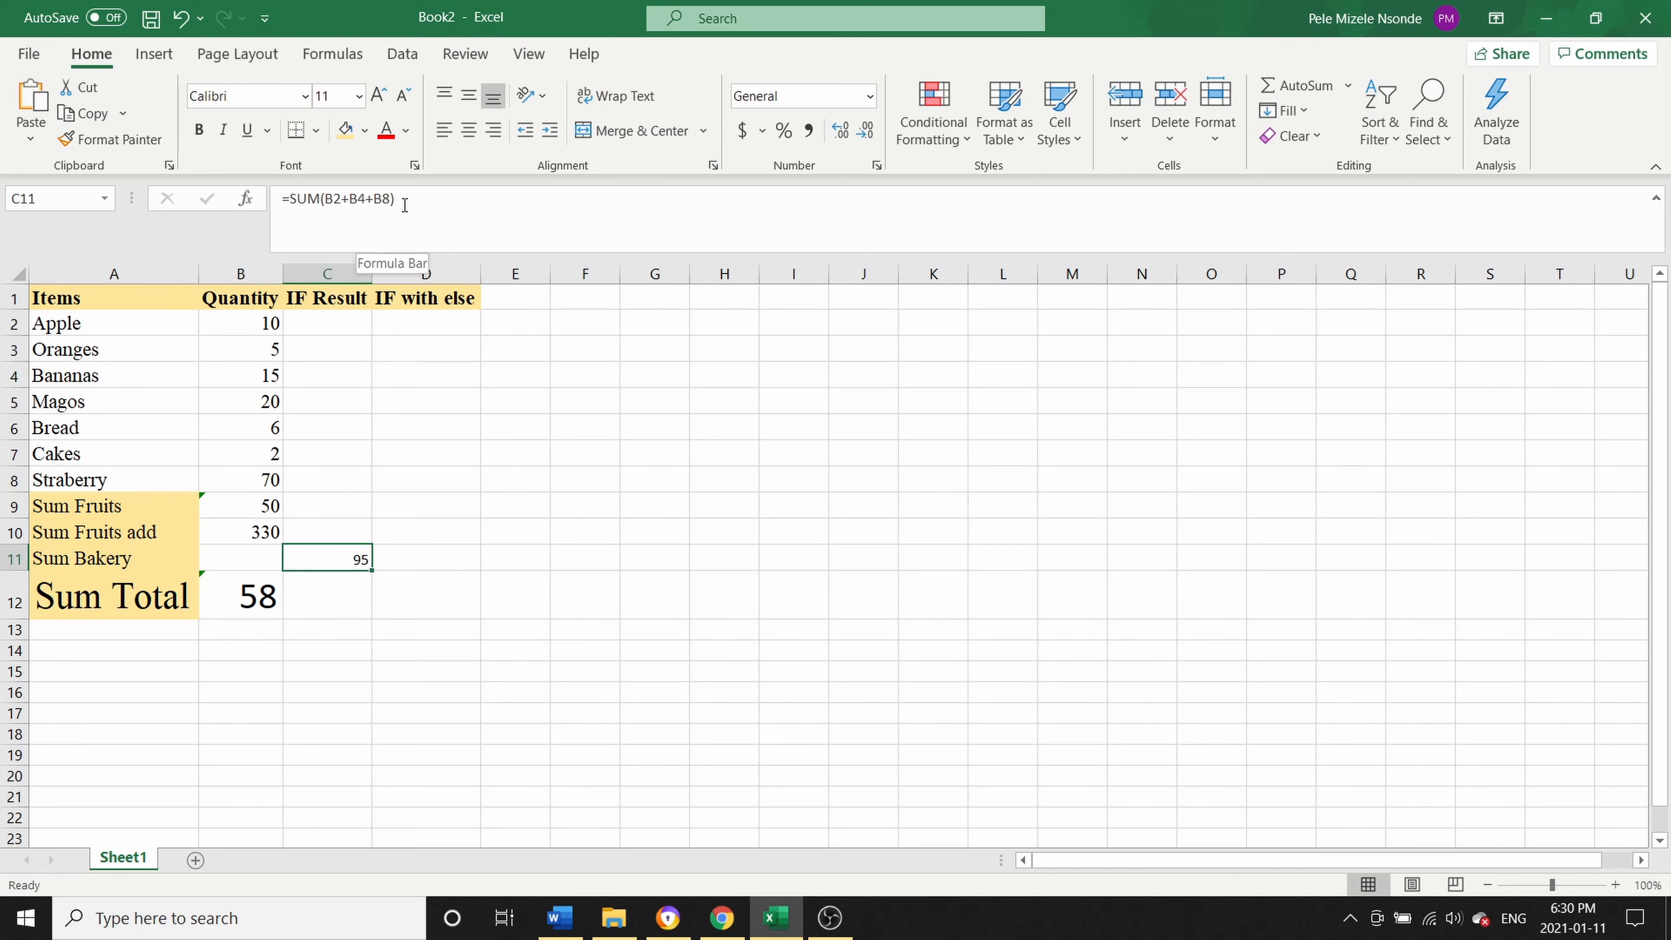
mouse_move(281, 199)
left_mouse_down()
mouse_move(322, 198)
mouse_move(289, 199)
left_mouse_up()
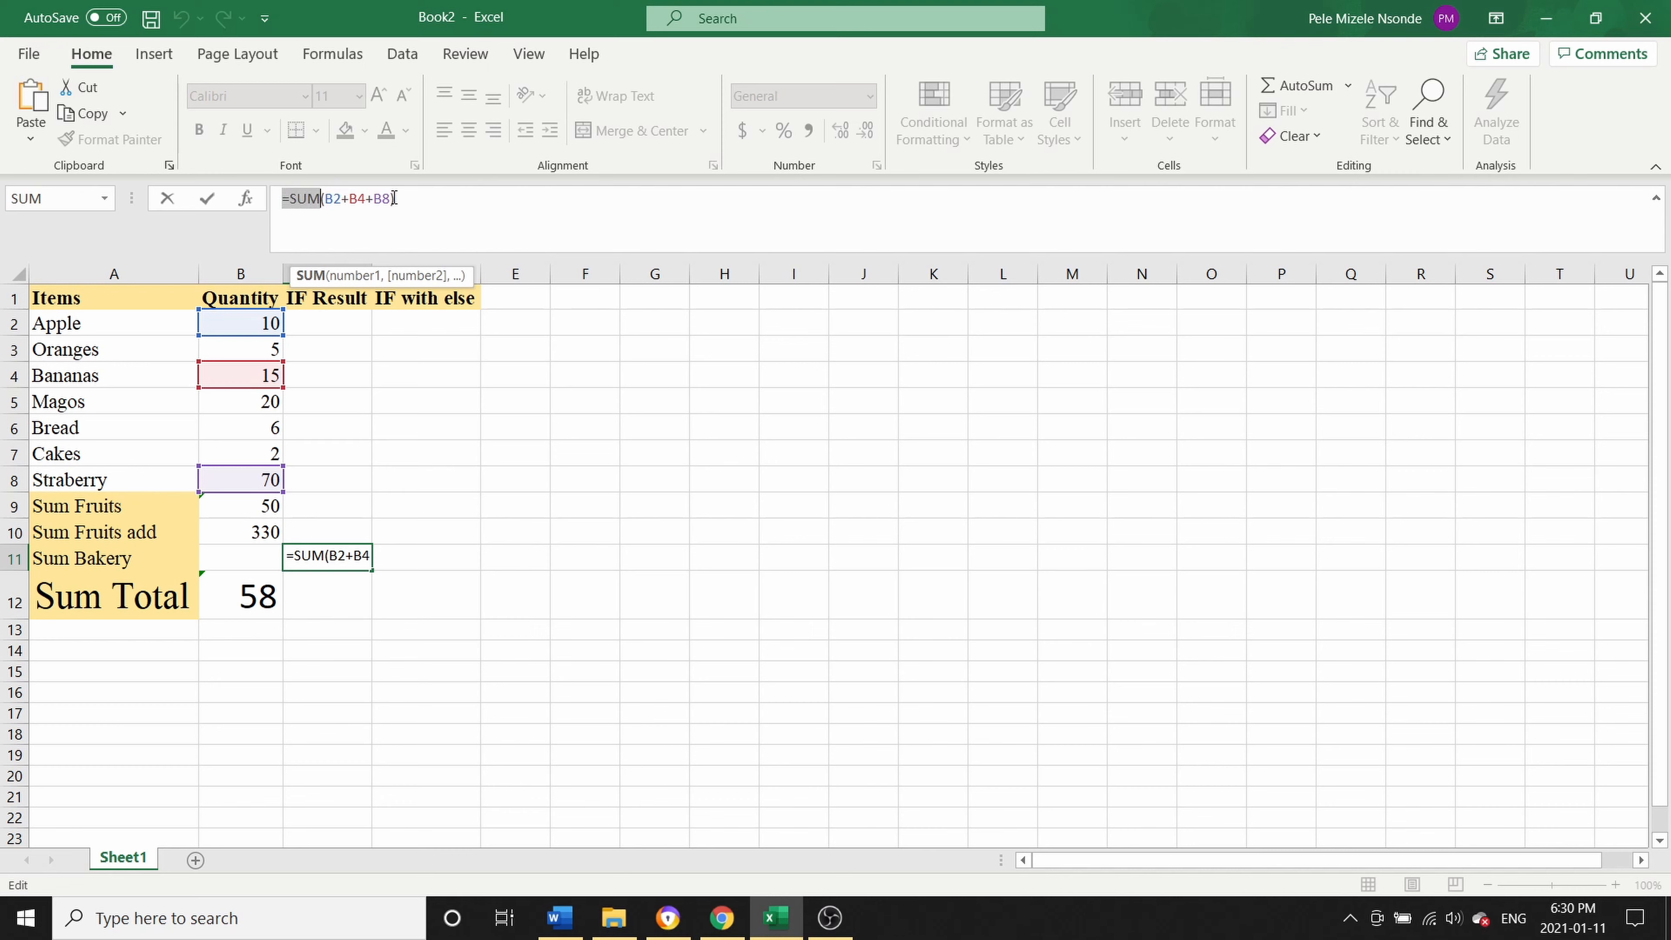
left_click(340, 598)
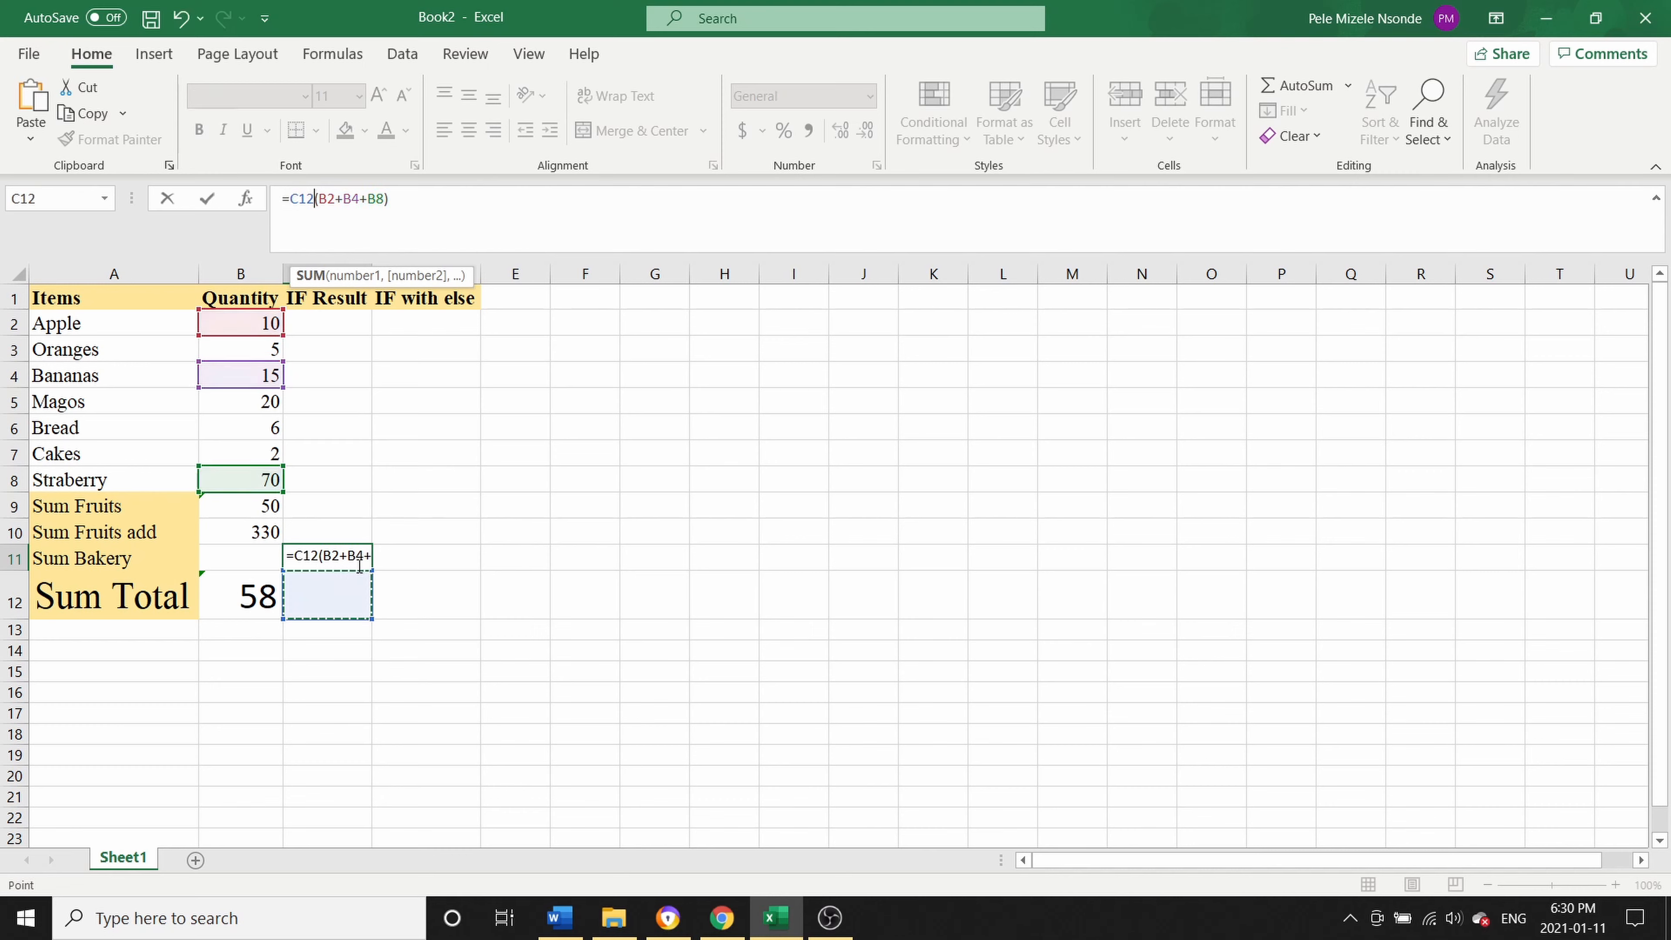
key("Escape")
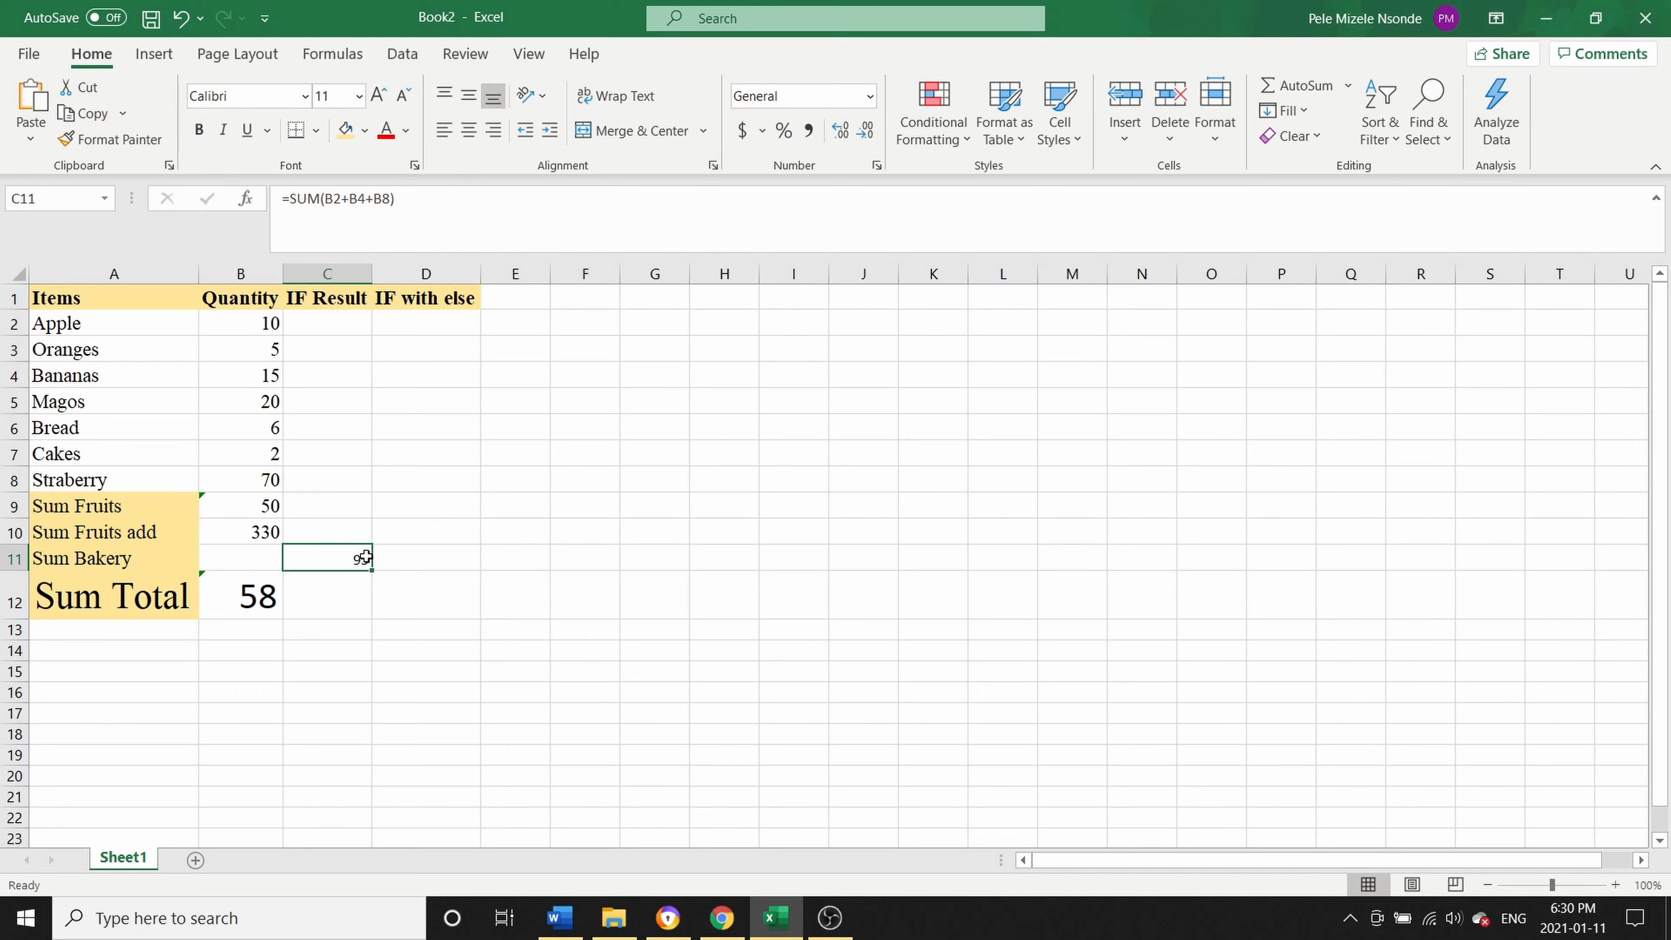
key("Delete")
Enter a SUM formula over B6:B7 in cell B11 beside Sum Bakery and reselect the cell to check it.
left_click(250, 563)
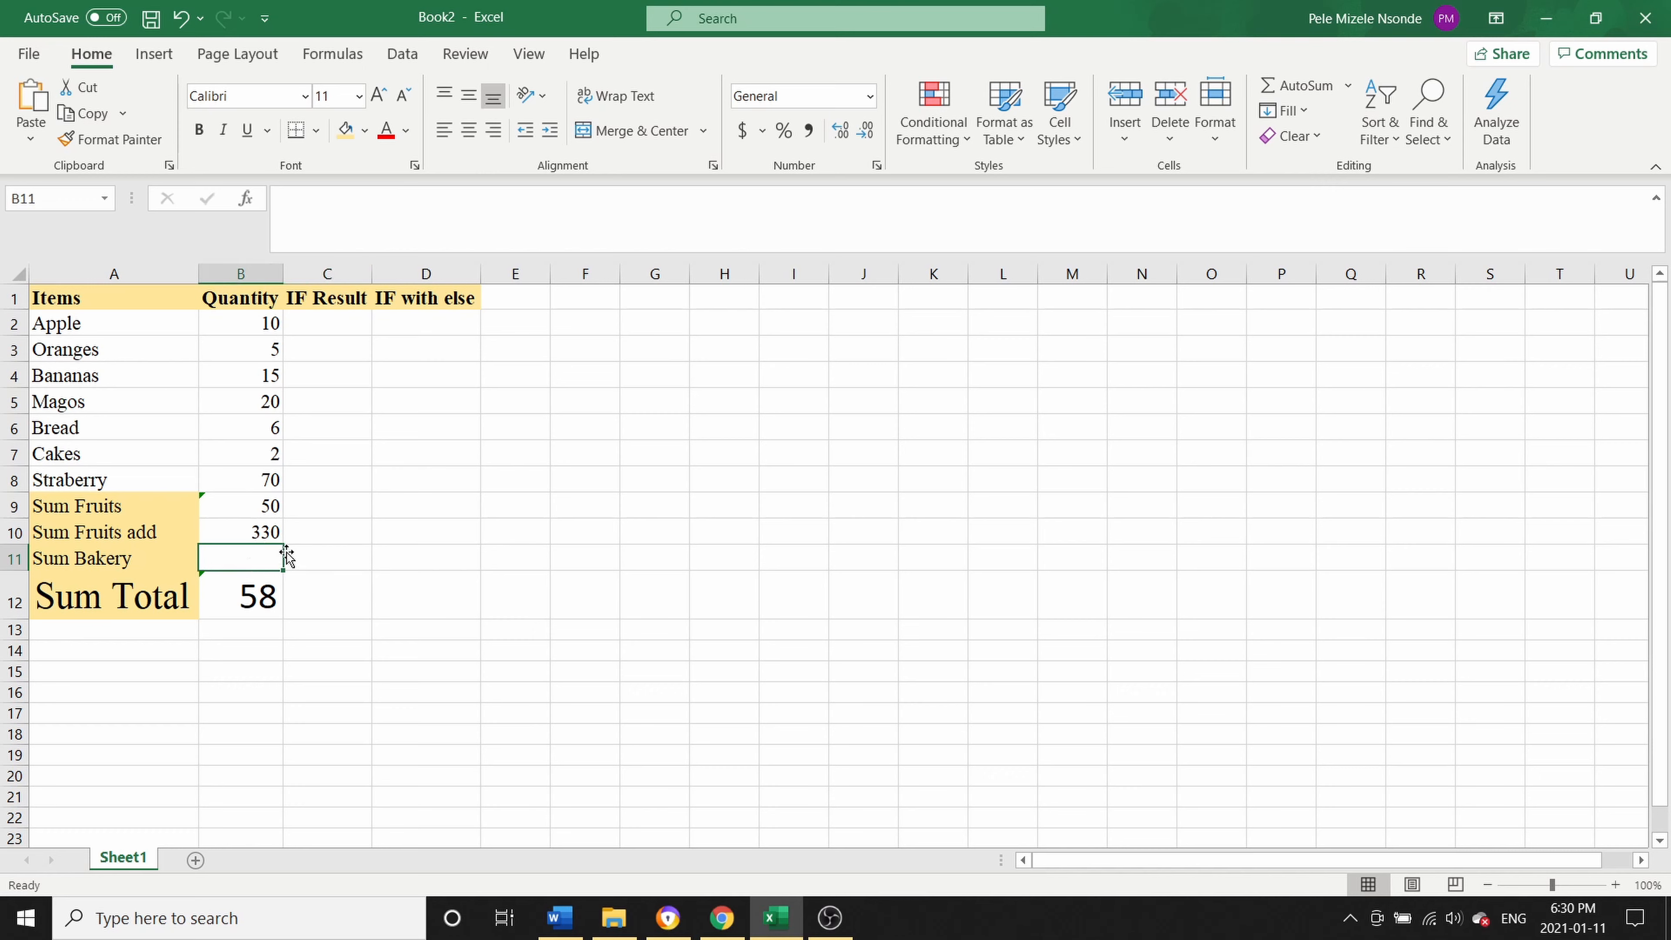
key("F2")
type("m(")
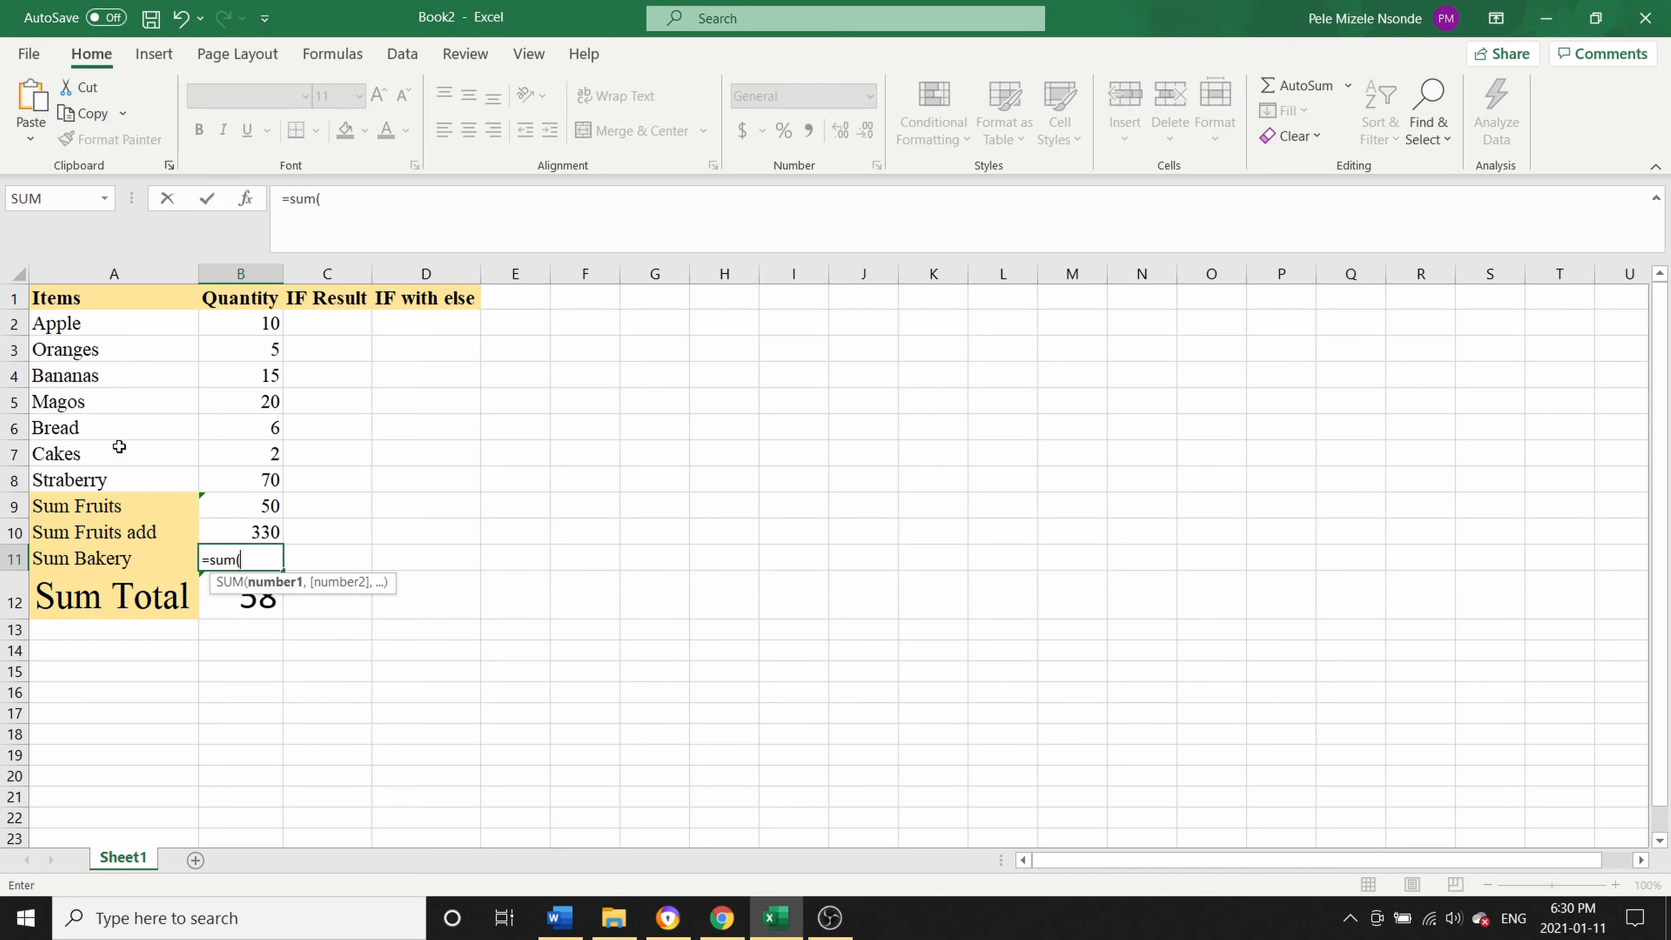
left_click_drag(259, 426, 258, 459)
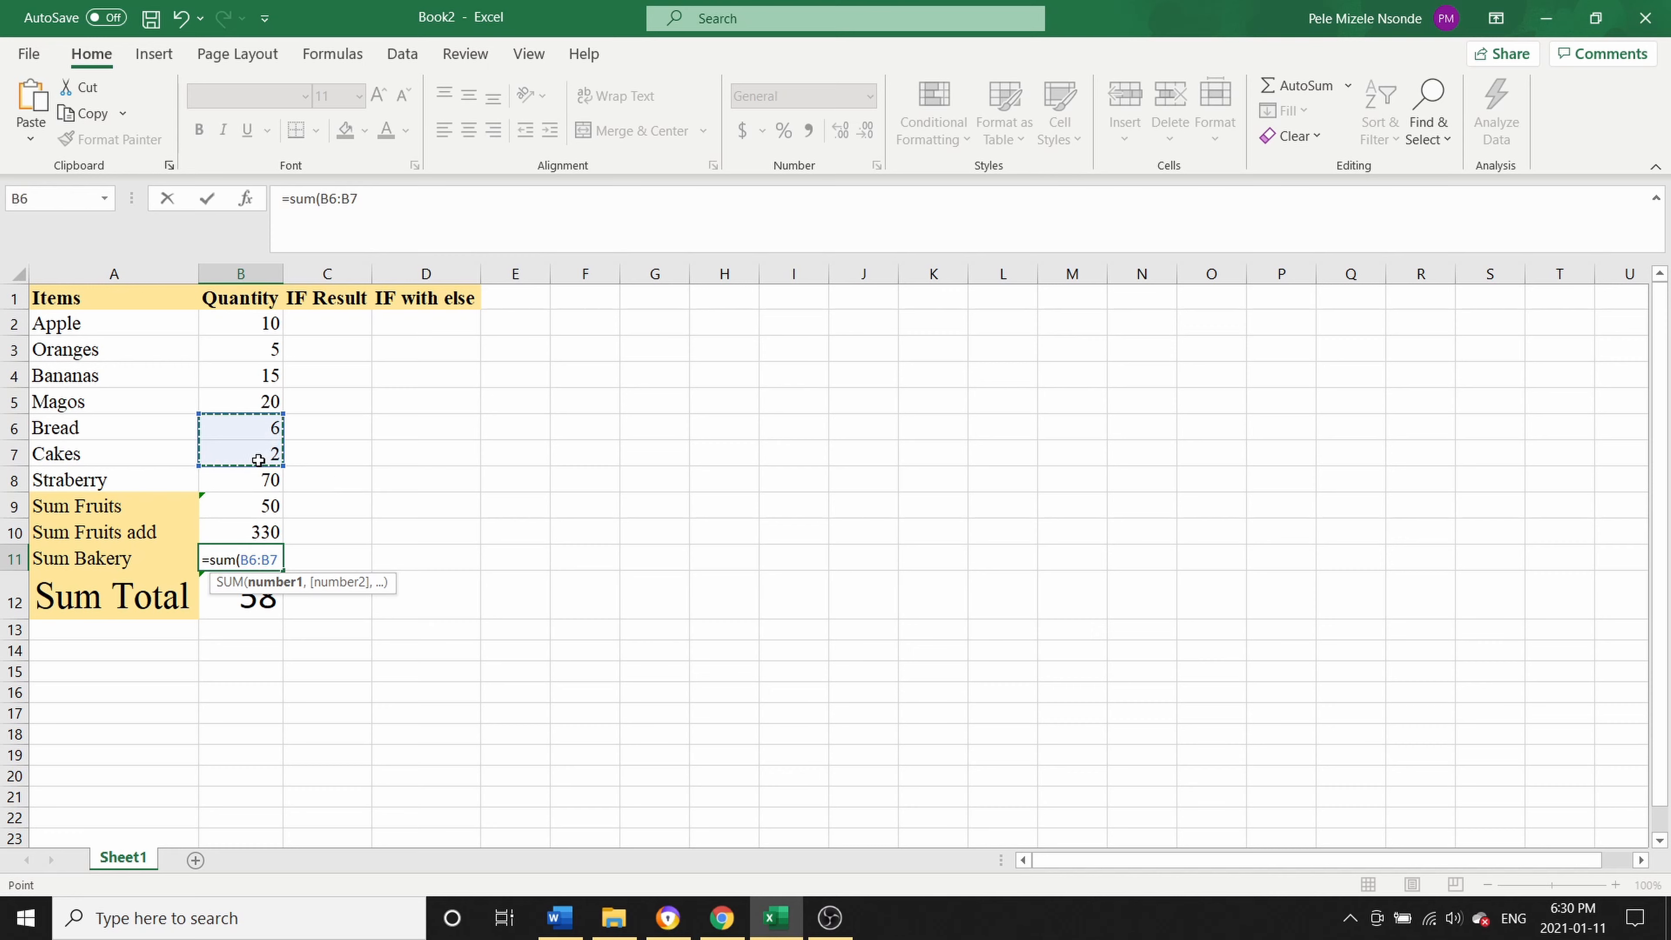
key("Return")
left_click(247, 559)
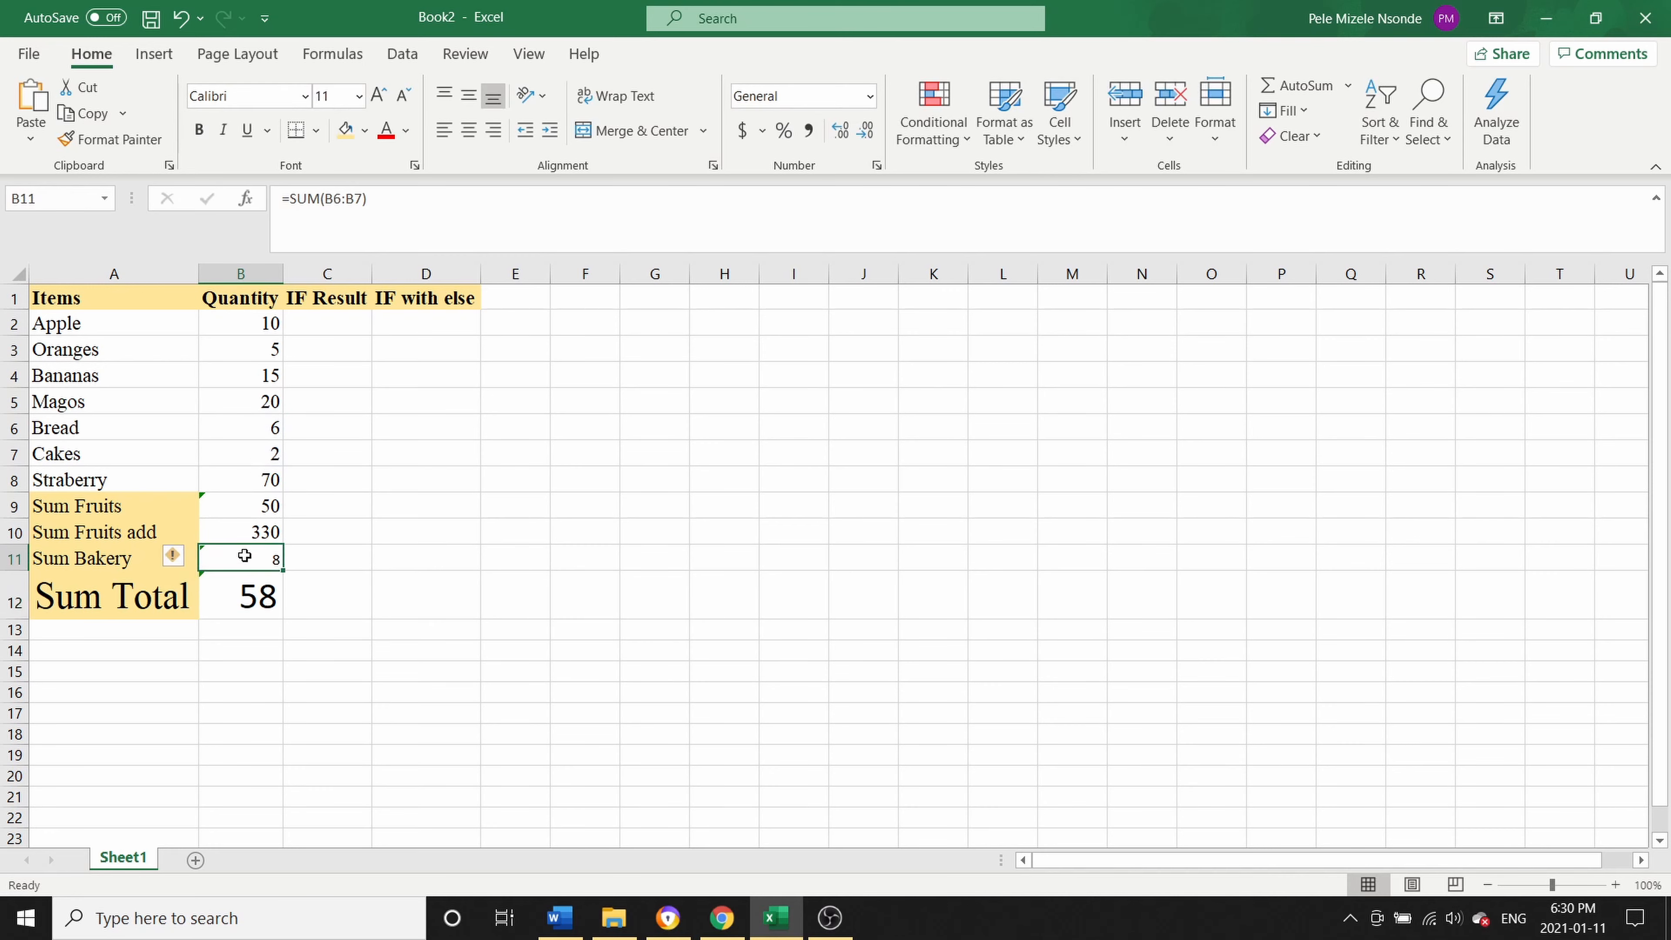
Enlarge the font of the whole Sum Bakery row to 20 and autofit the row's height.
left_click(14, 558)
left_click(377, 99)
left_click(377, 98)
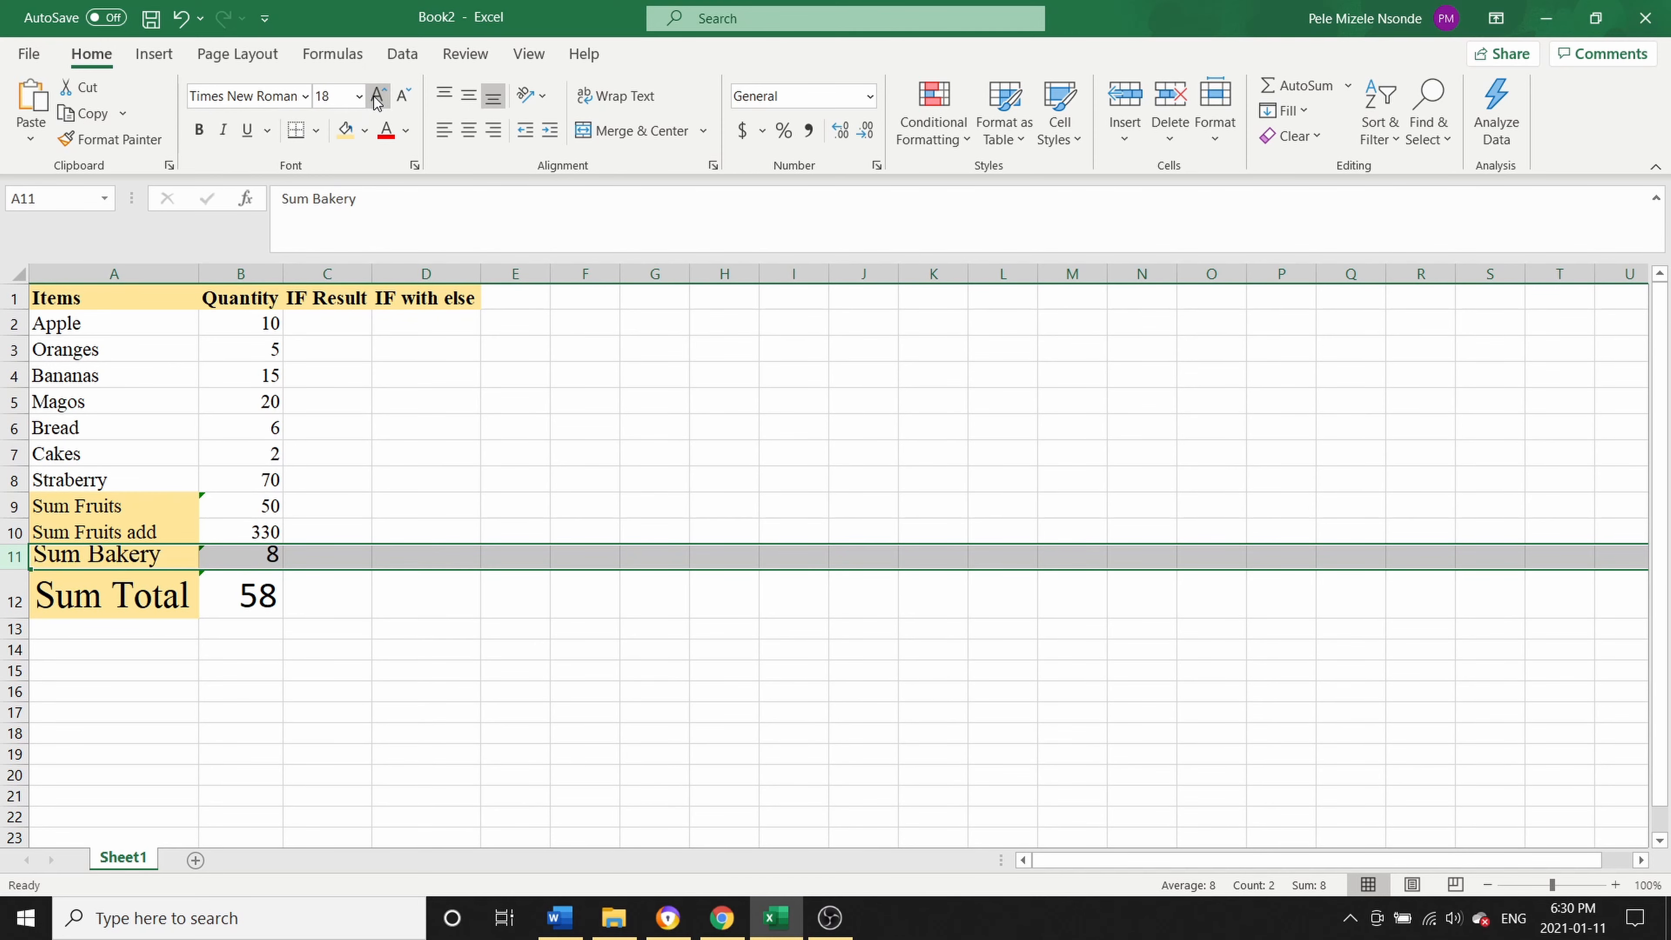
left_click(377, 99)
left_click(388, 626)
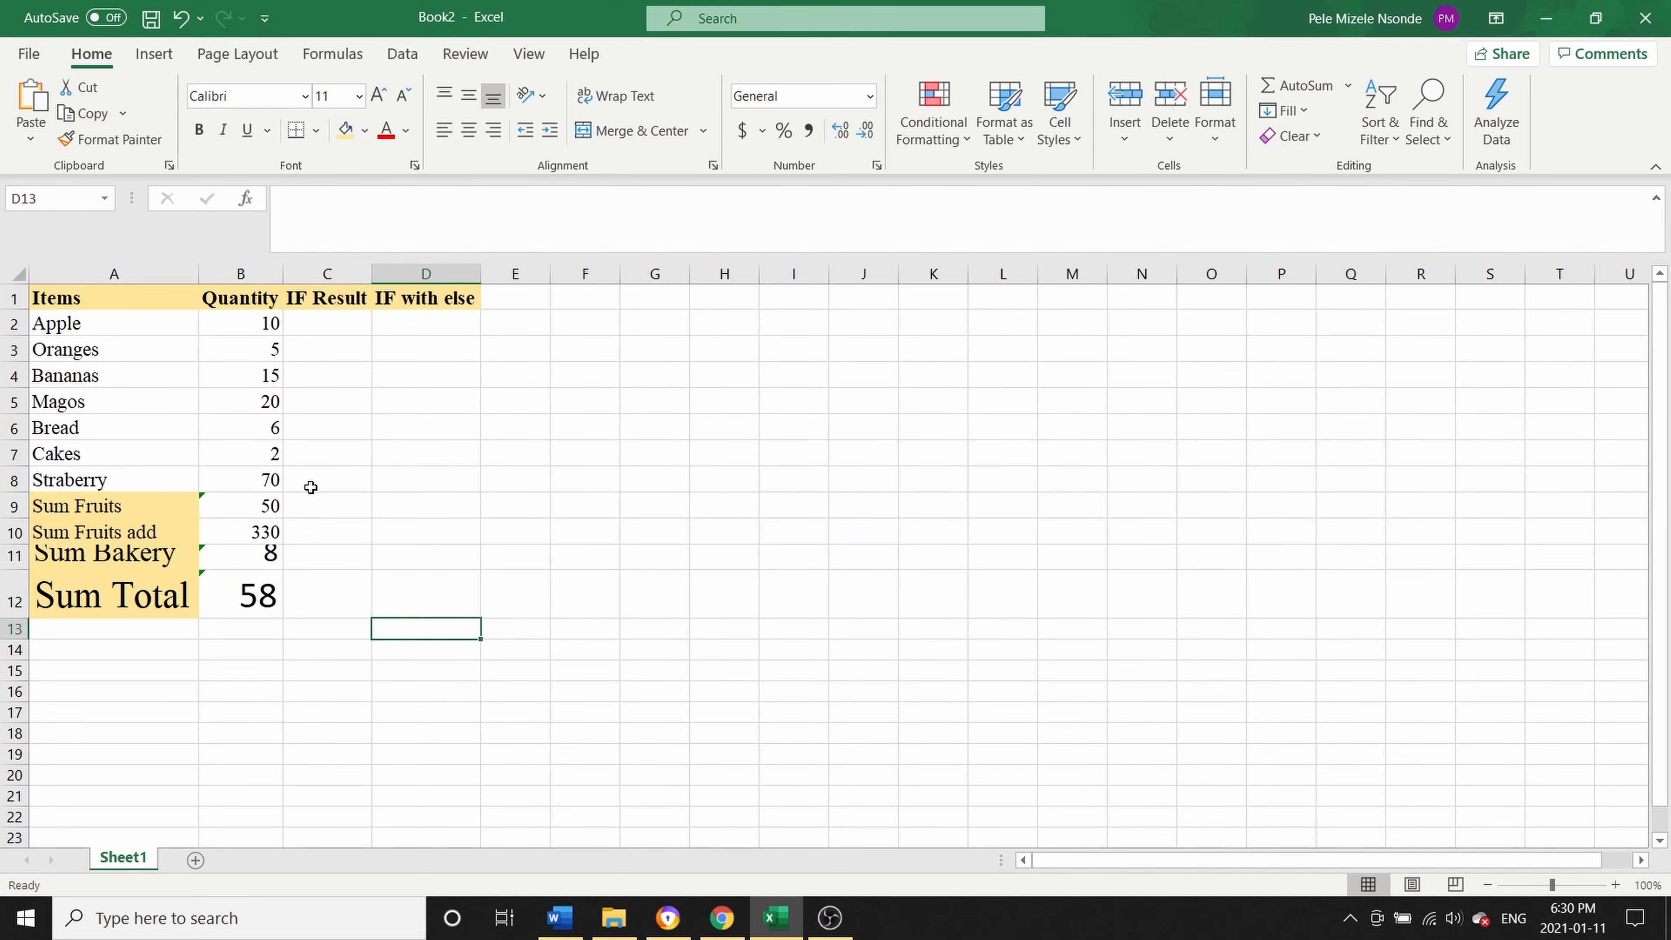
double_click(16, 570)
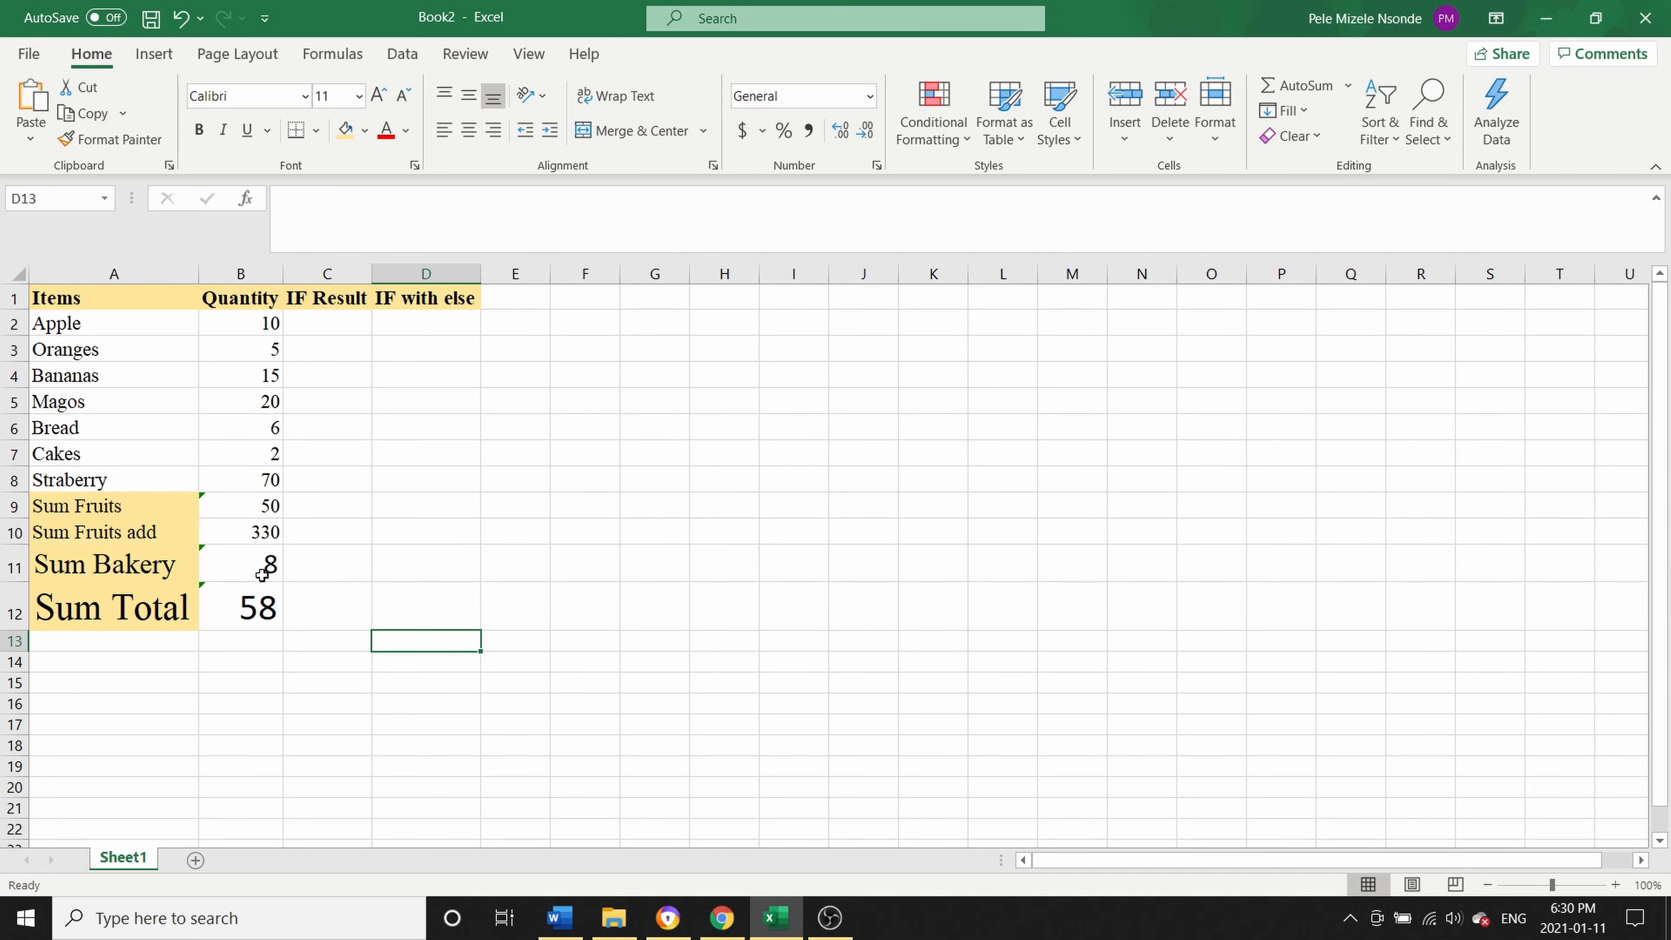
Check the Sum Bakery formula in B11, the quantities in B2:B12 and the Sum Total formula in B12.
left_click(252, 566)
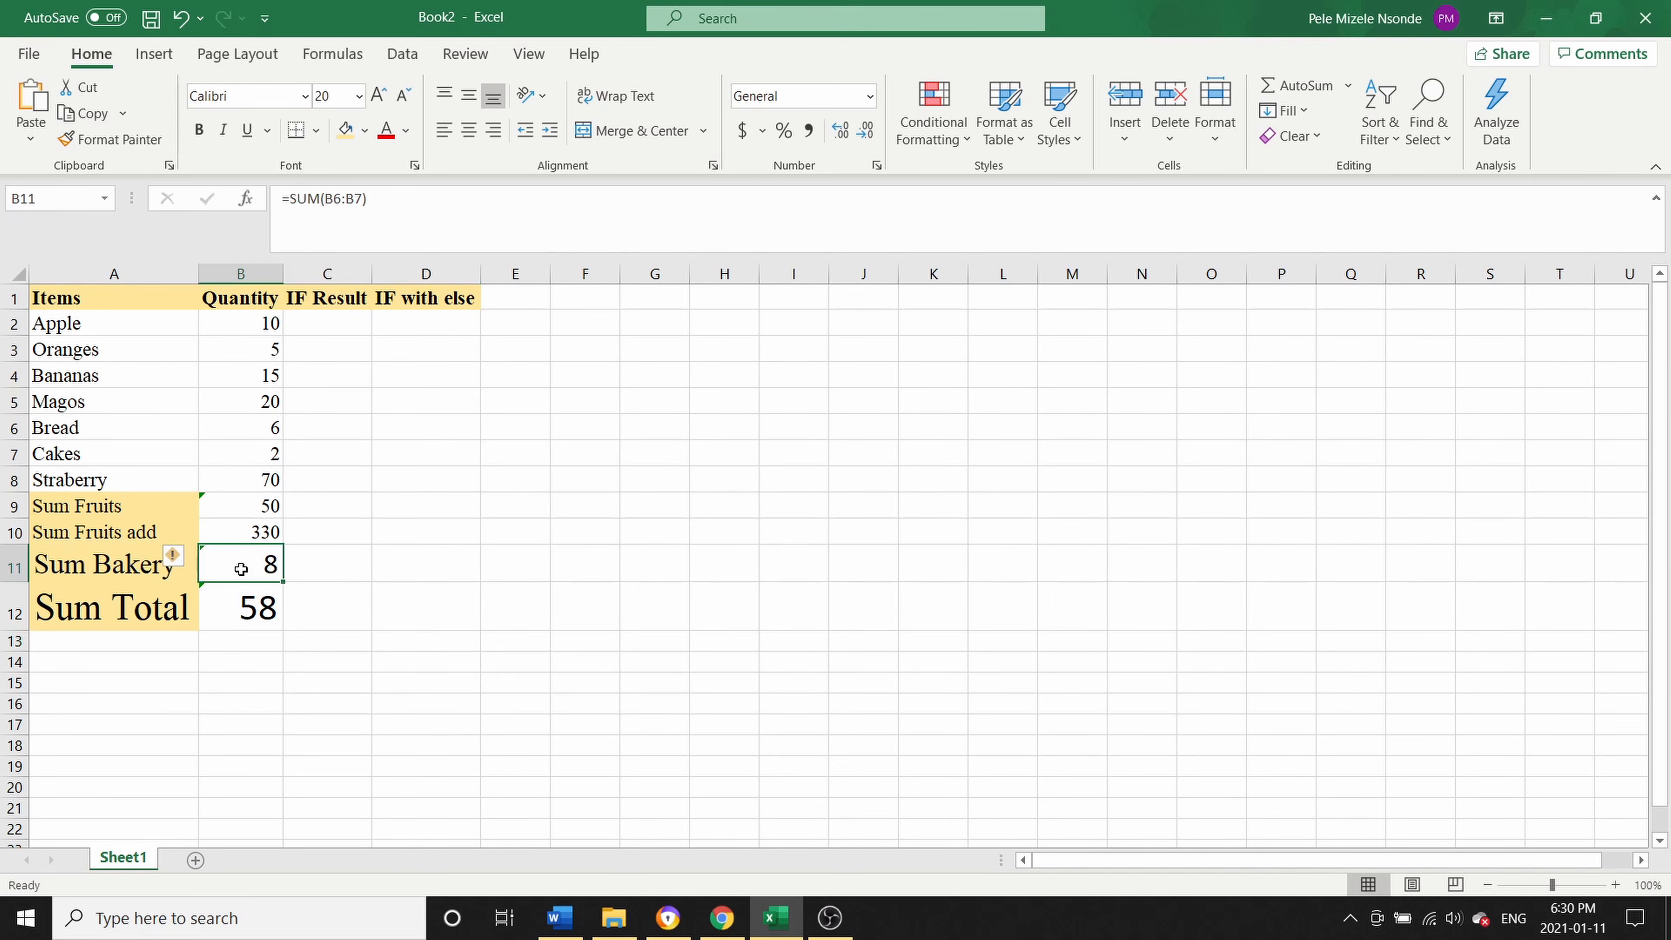
left_click_drag(268, 335, 248, 600)
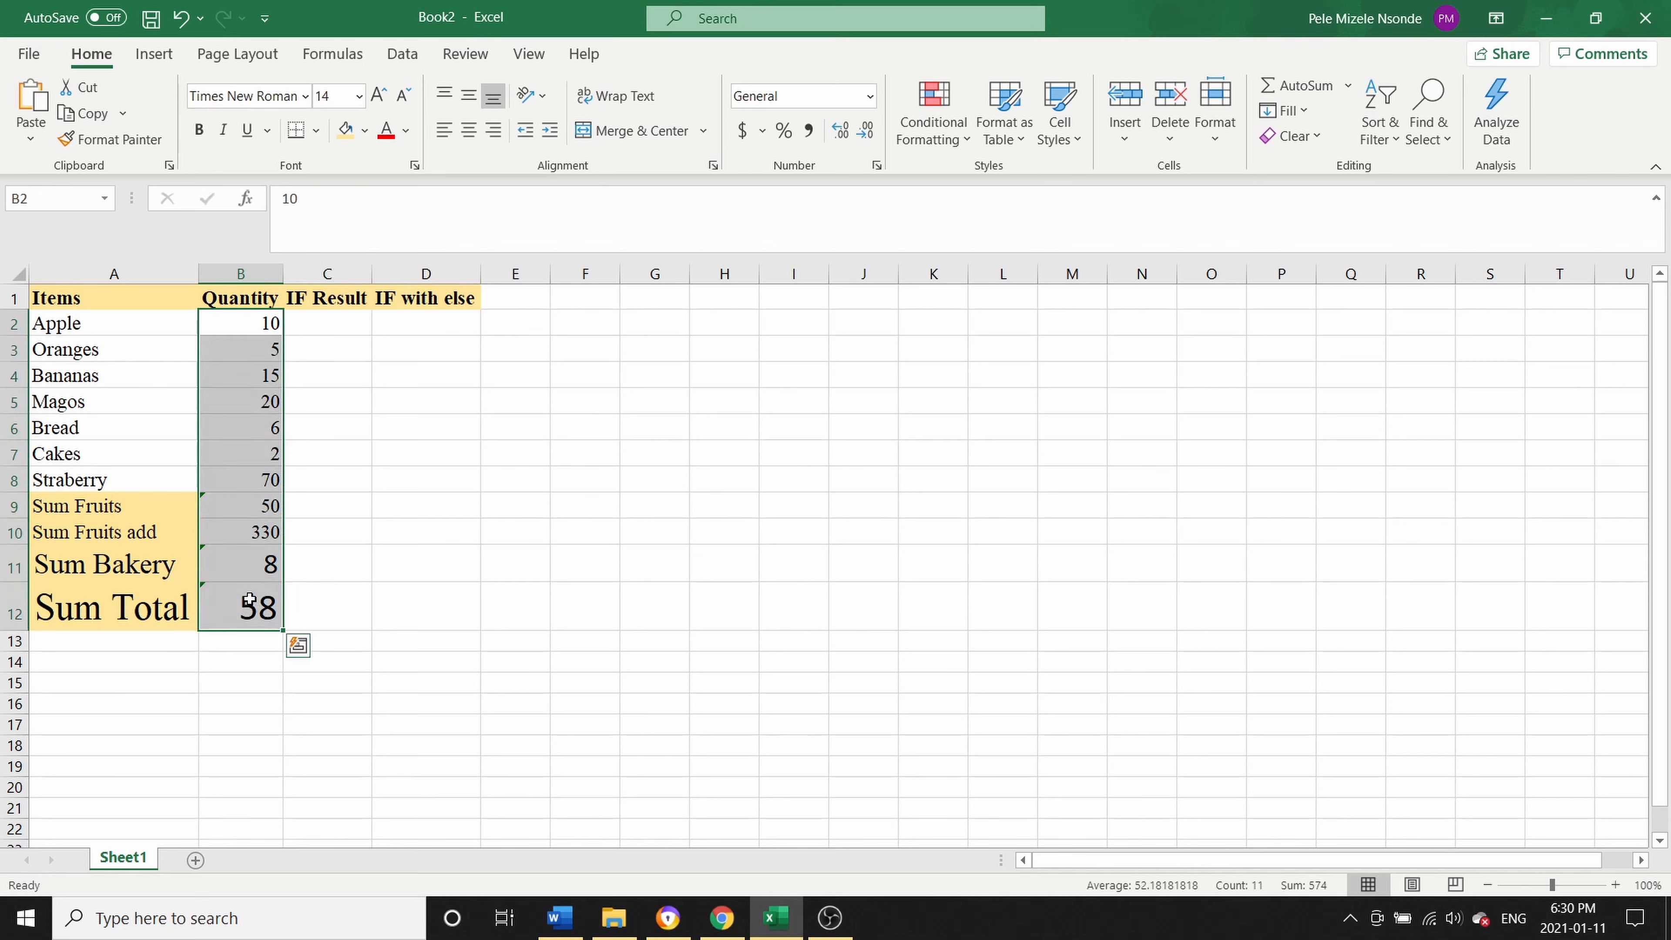
left_click(323, 330)
left_click(259, 324)
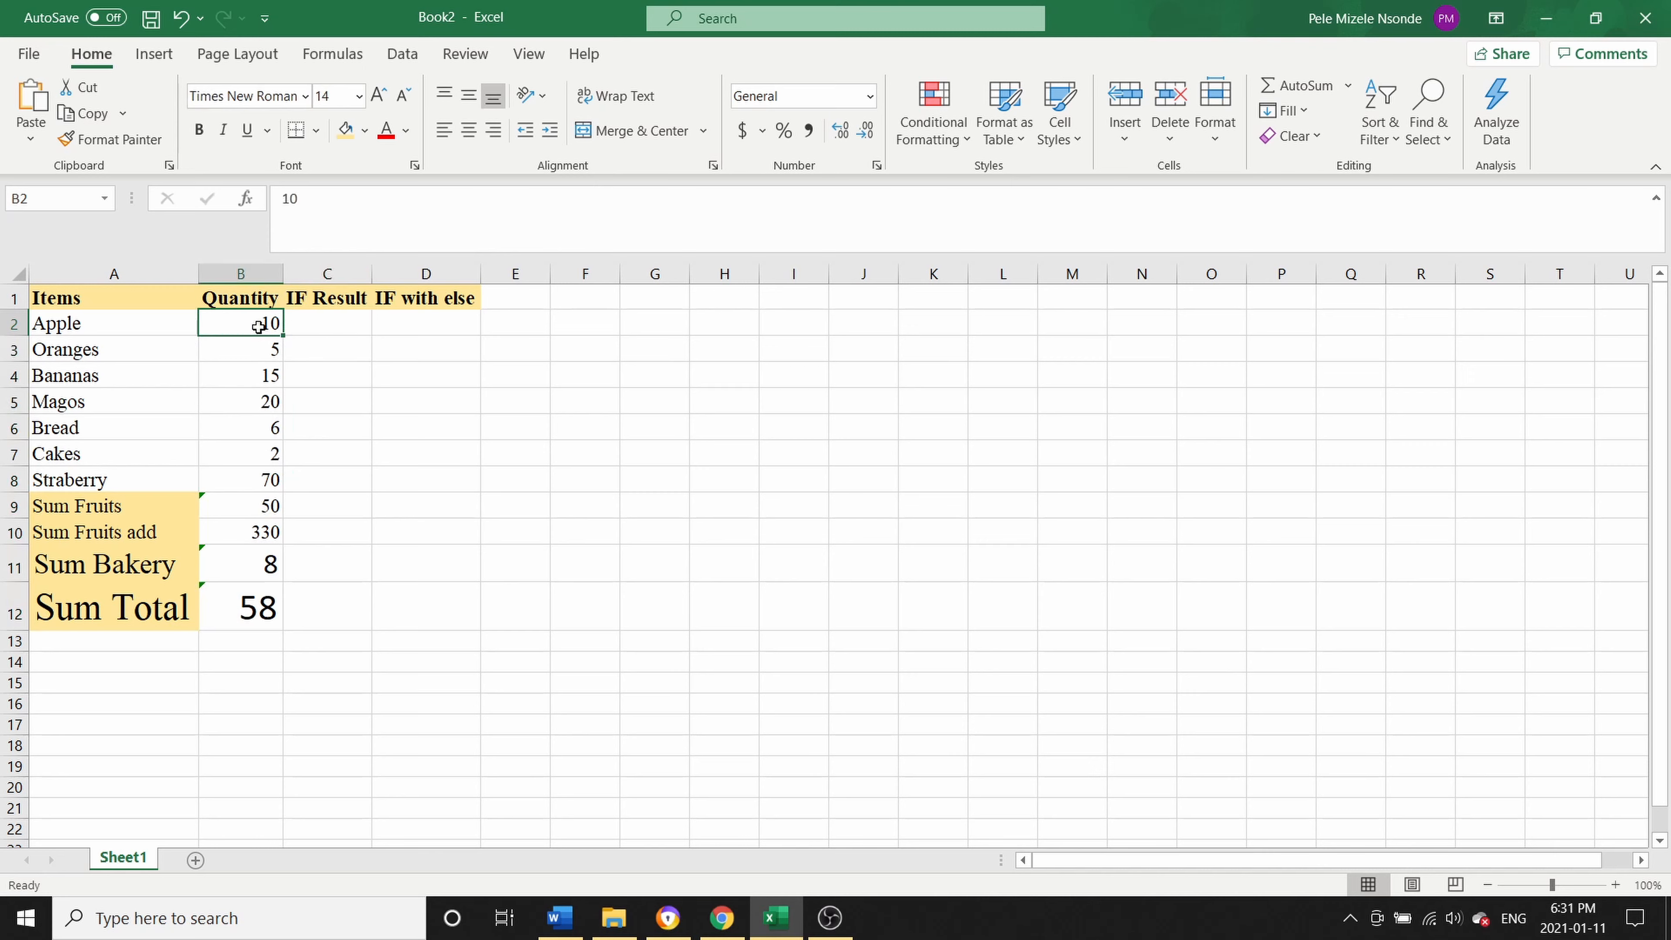
left_click(251, 595)
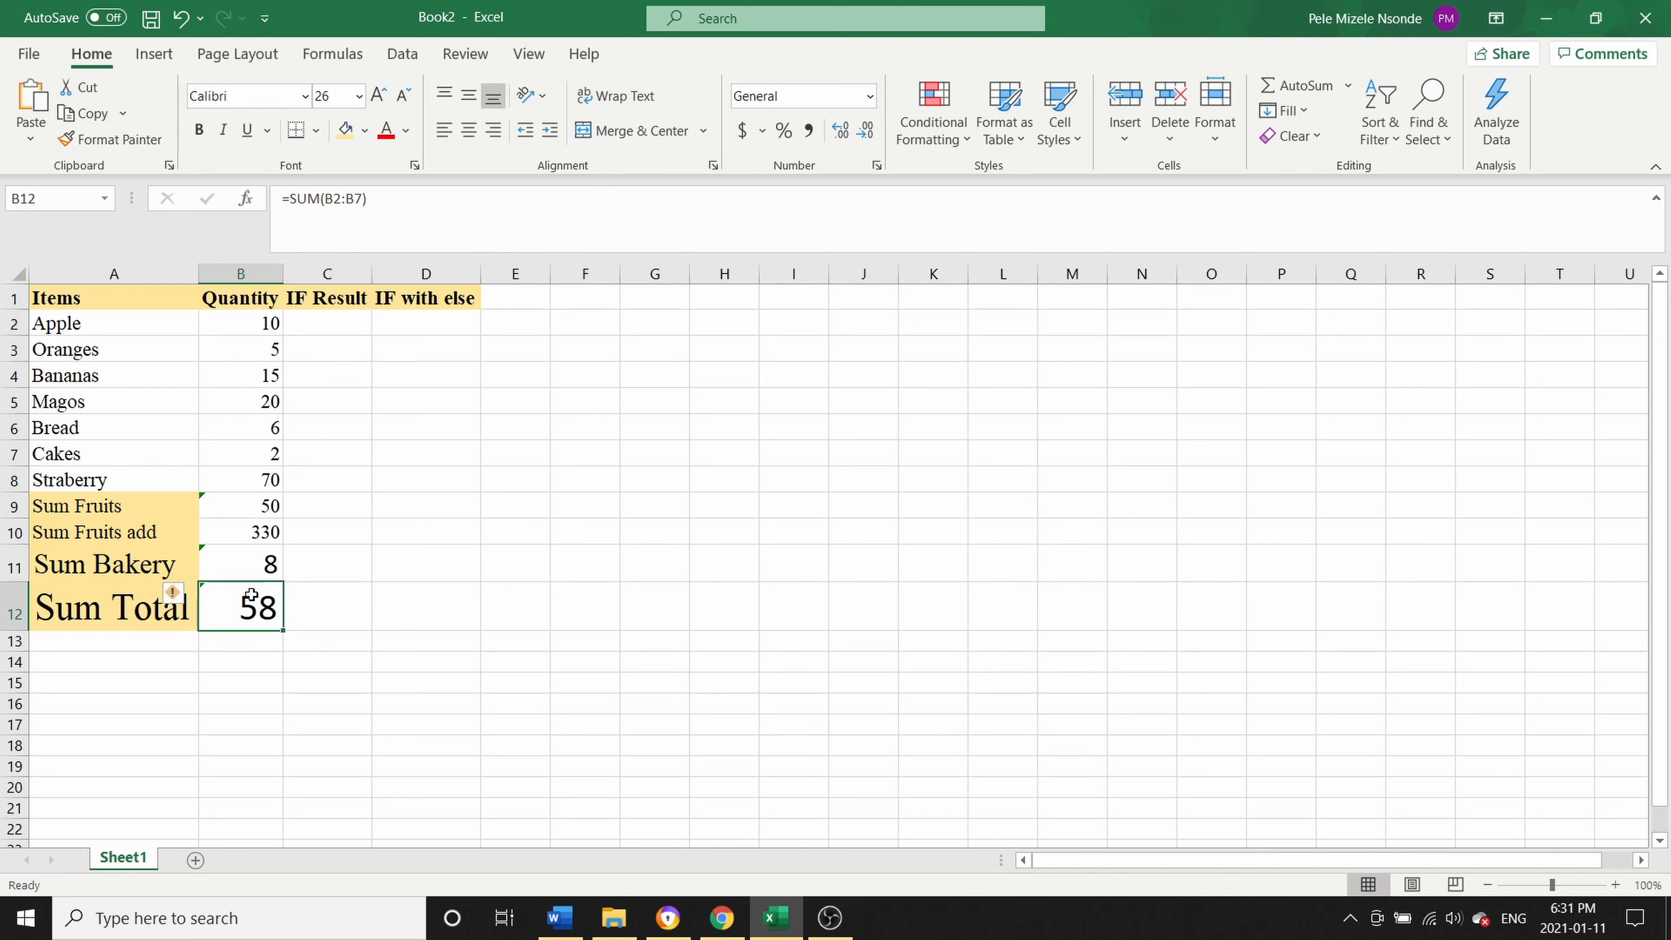